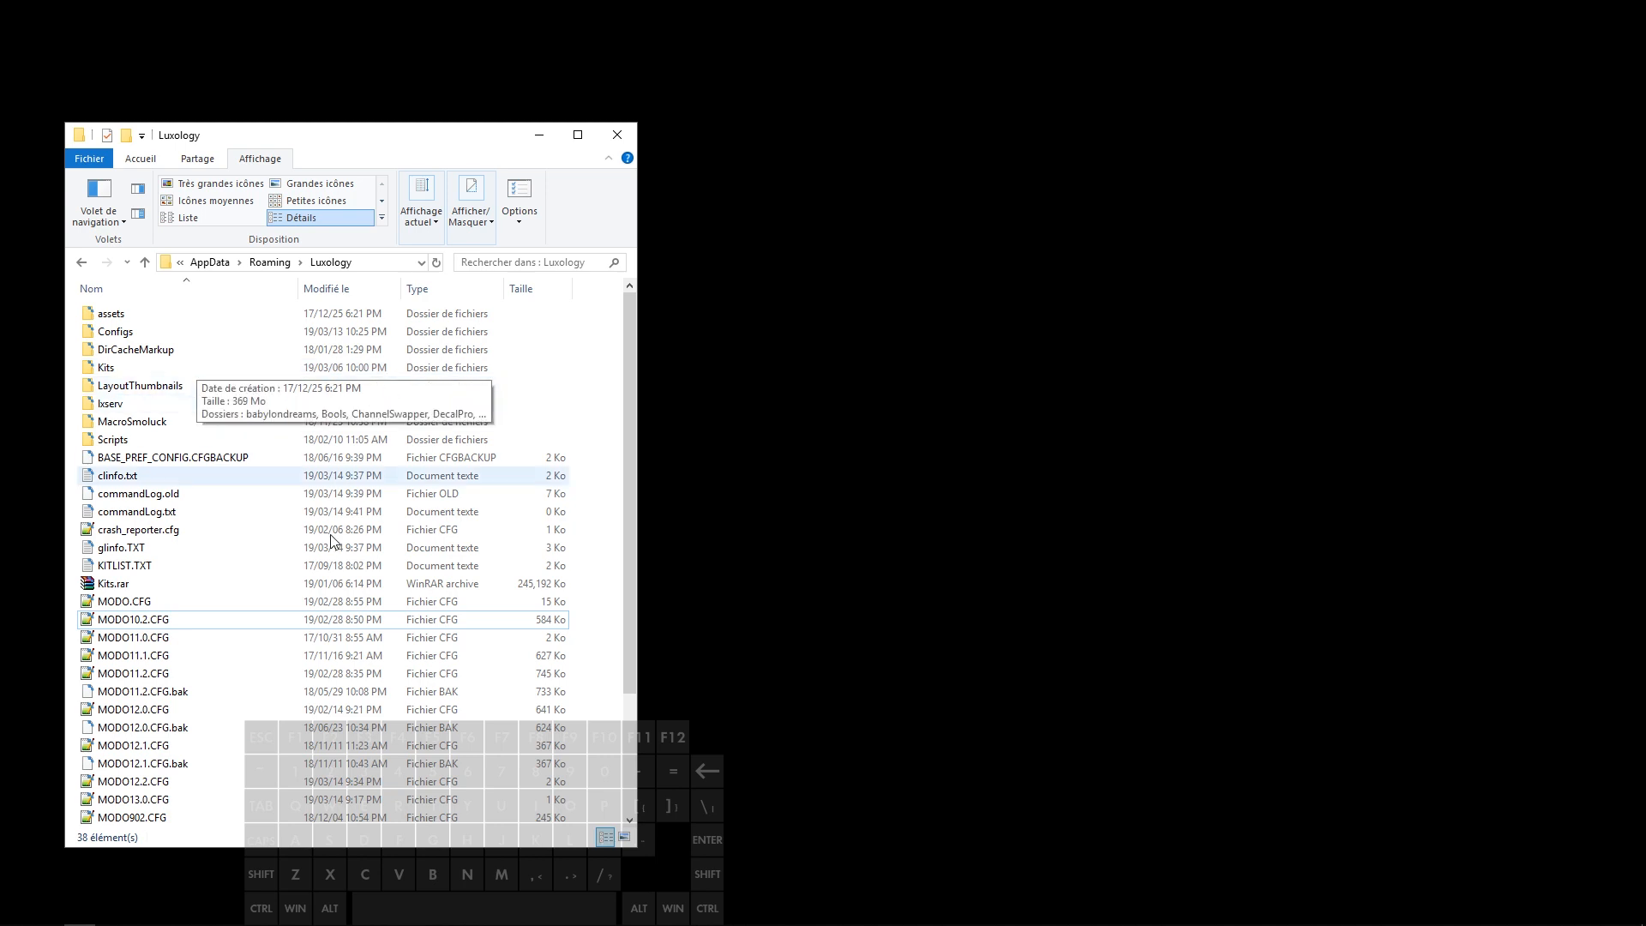
In Modo, disable the default Zen hotkeys from Vertex Join through Action Centers Pie, plus Texture Duplicate, and accept the hotkey mapping
click(198, 779)
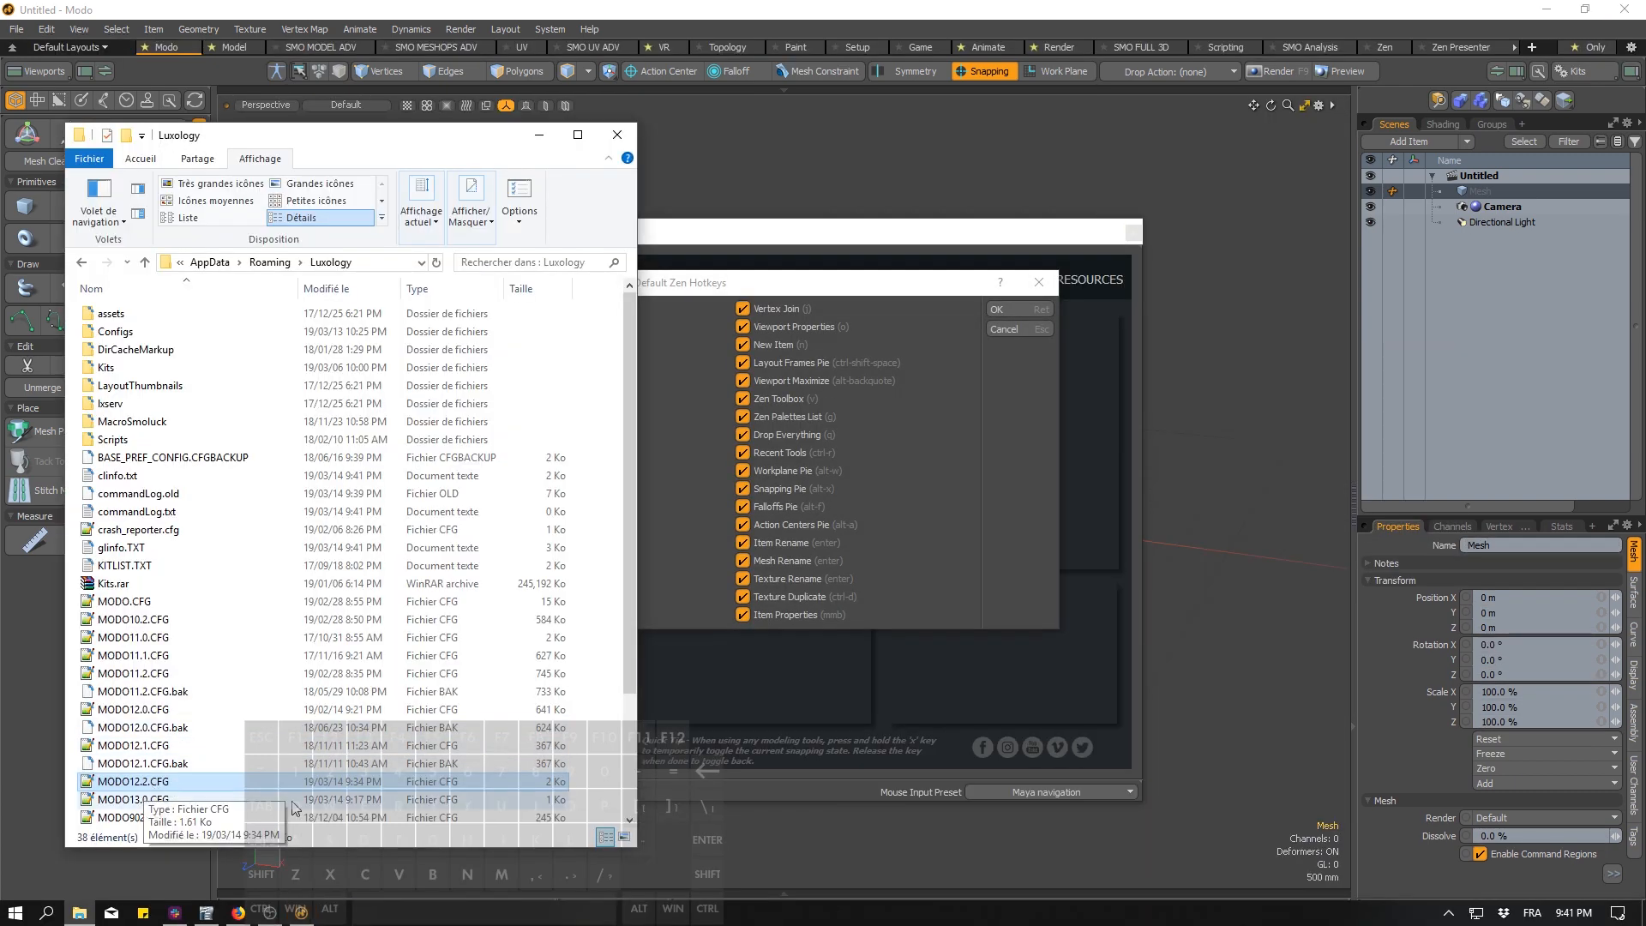
click(867, 297)
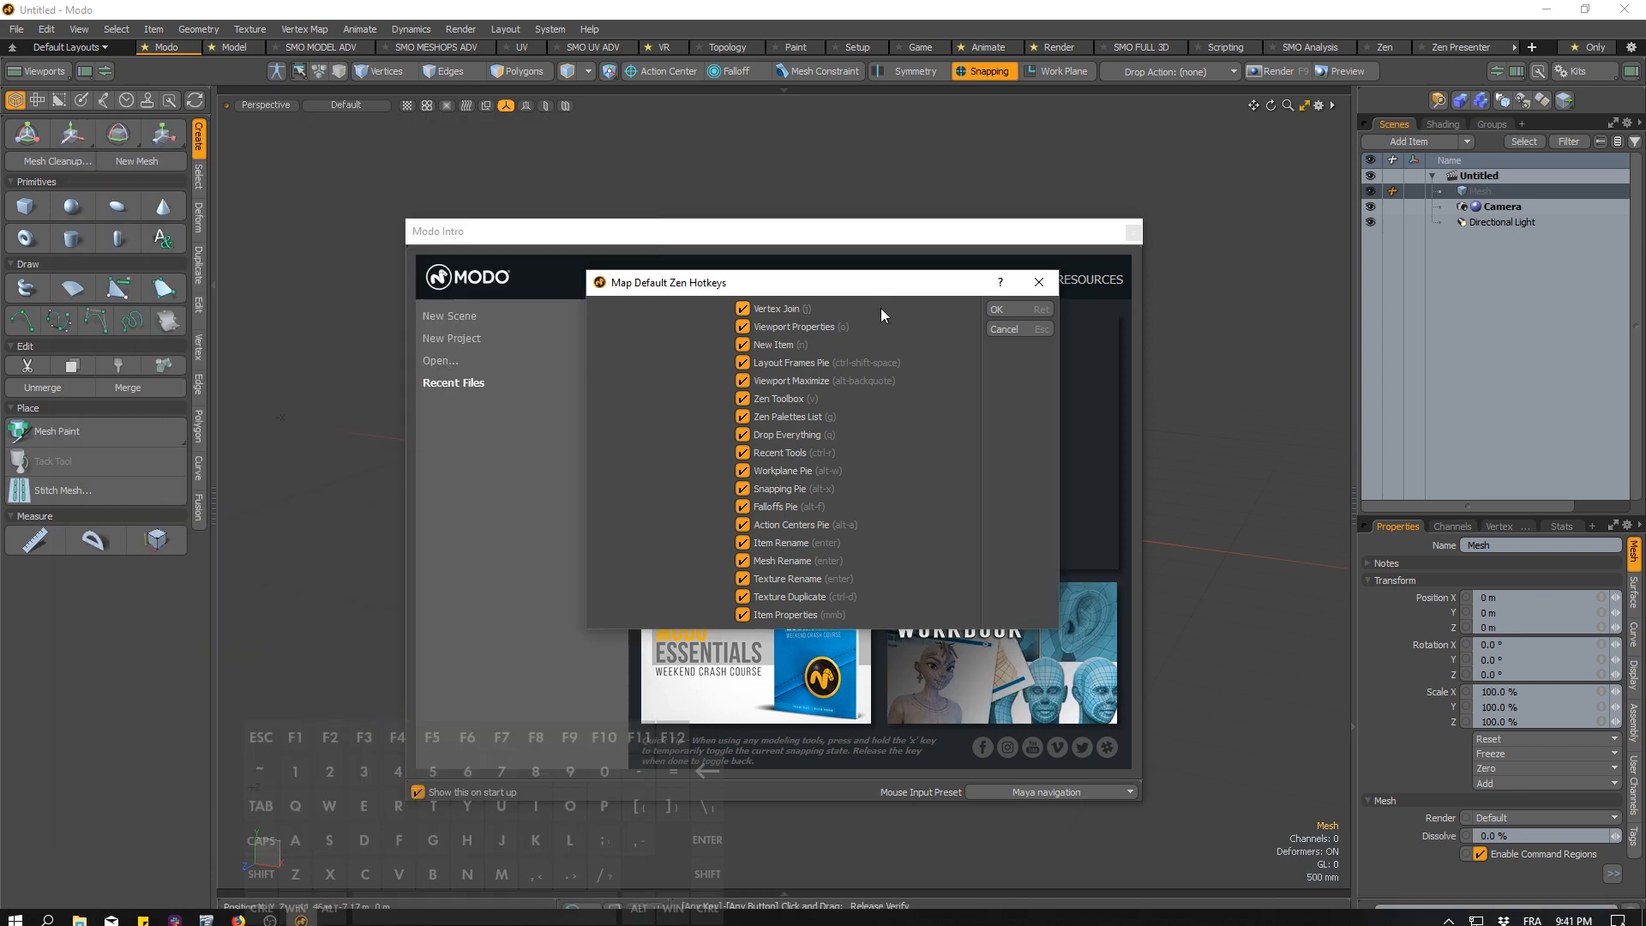
click(742, 308)
click(742, 326)
click(742, 344)
click(742, 363)
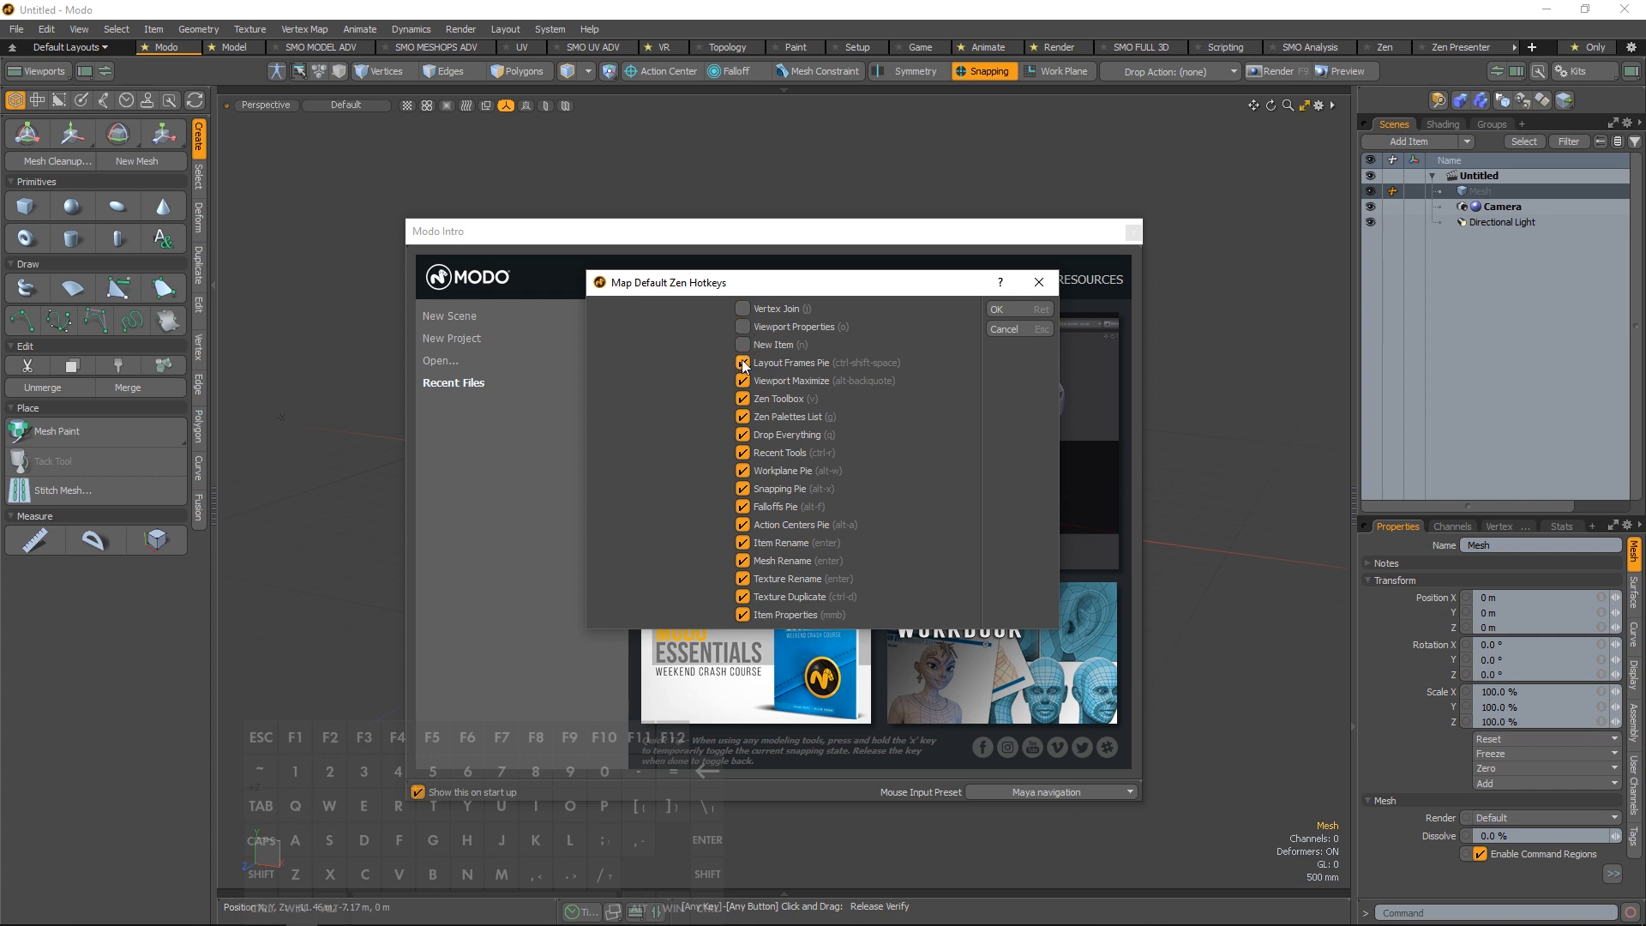
click(742, 380)
click(742, 417)
click(742, 435)
click(743, 453)
click(742, 470)
click(742, 488)
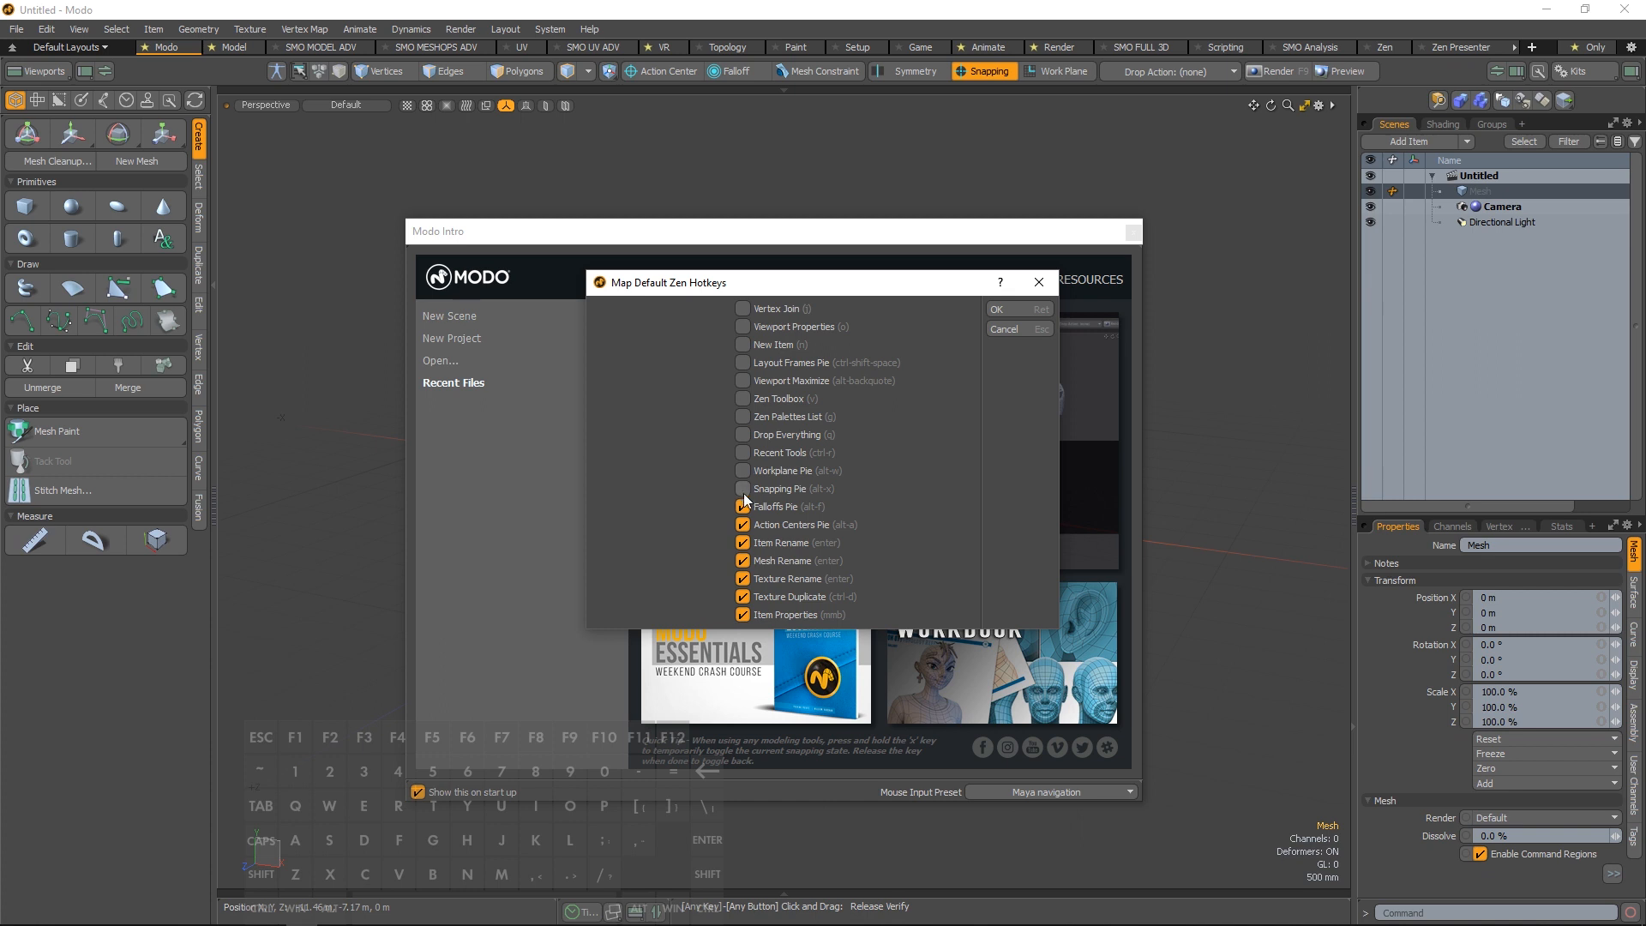
click(742, 507)
click(742, 525)
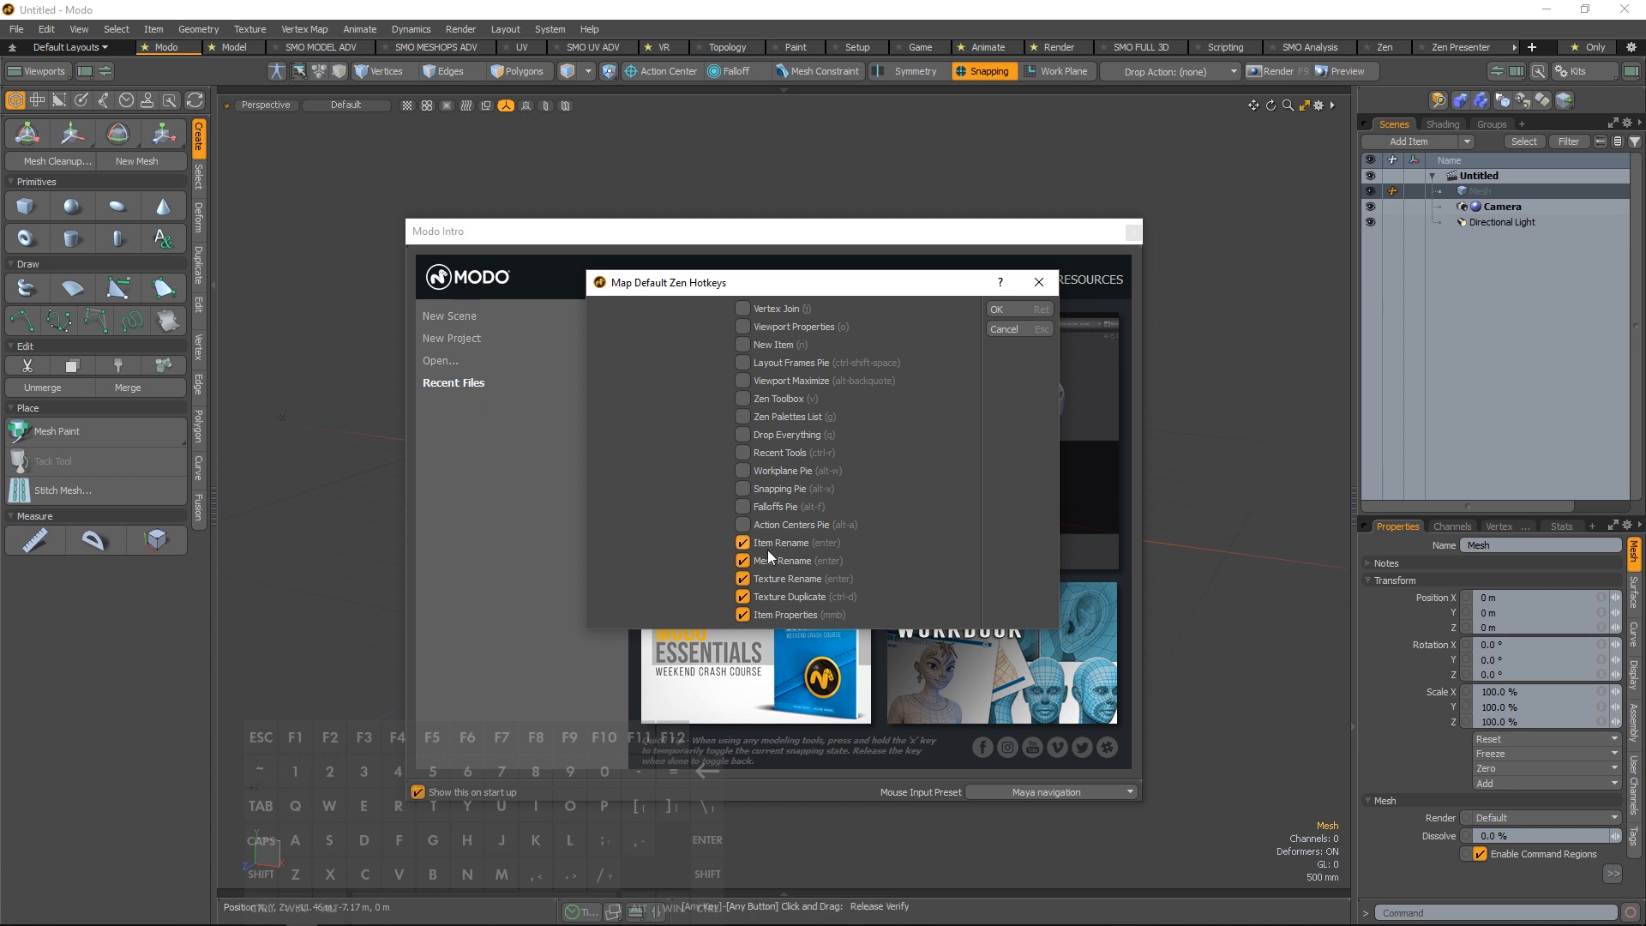
click(742, 596)
click(1026, 311)
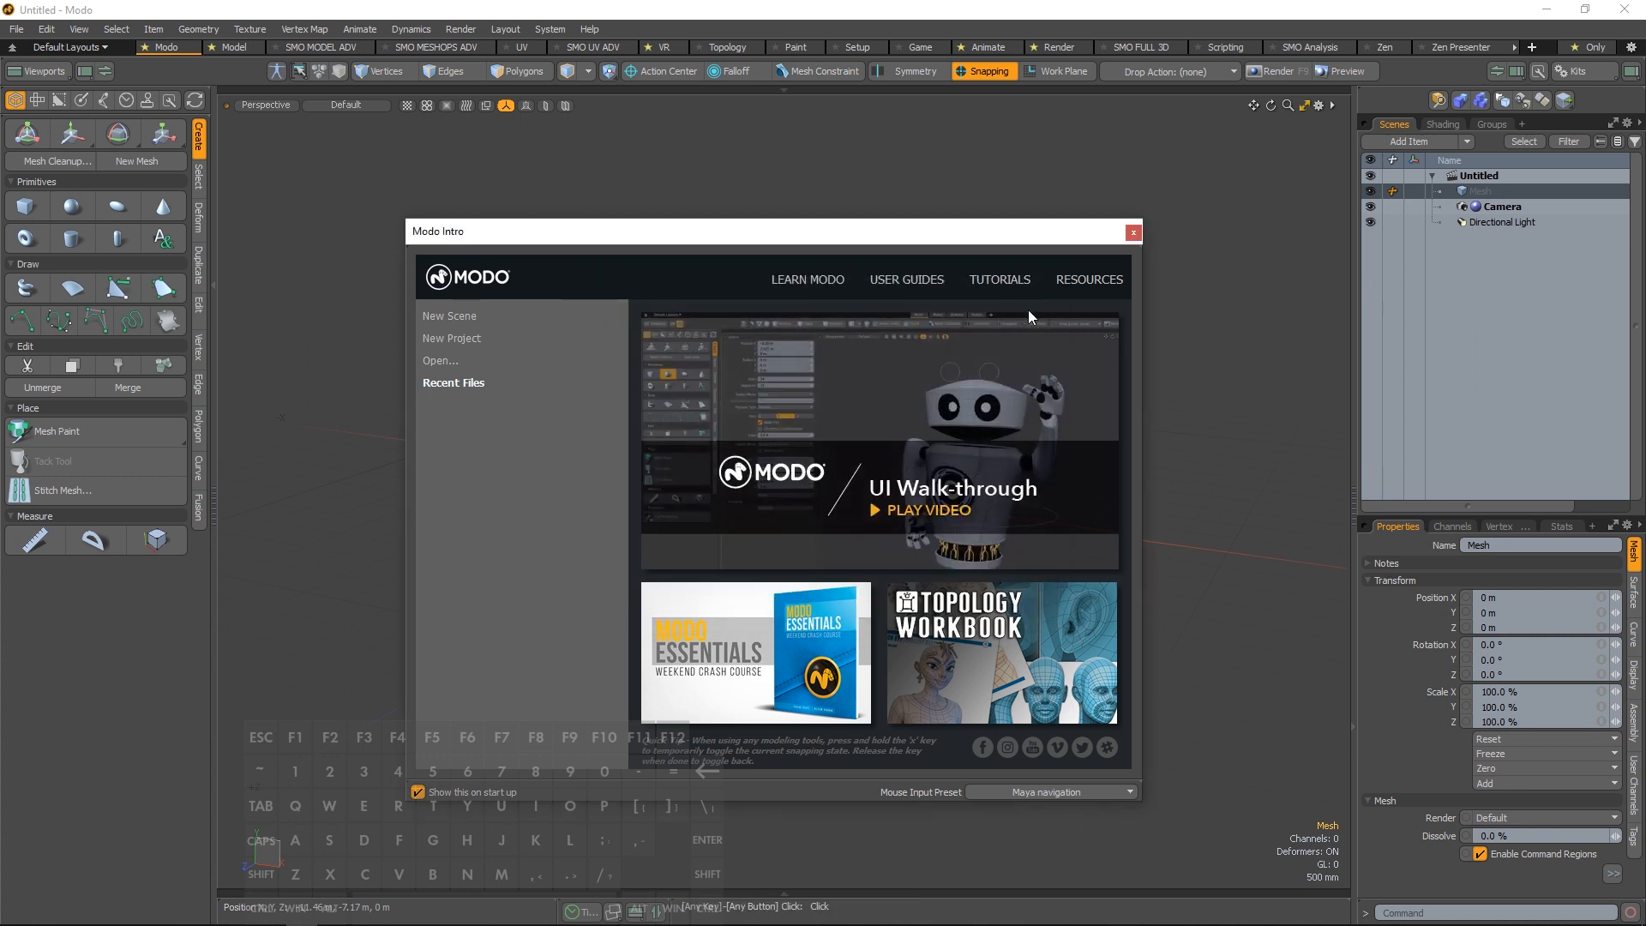
Close the Modo Intro window and clear the item selection in the scene
click(1132, 233)
click(823, 429)
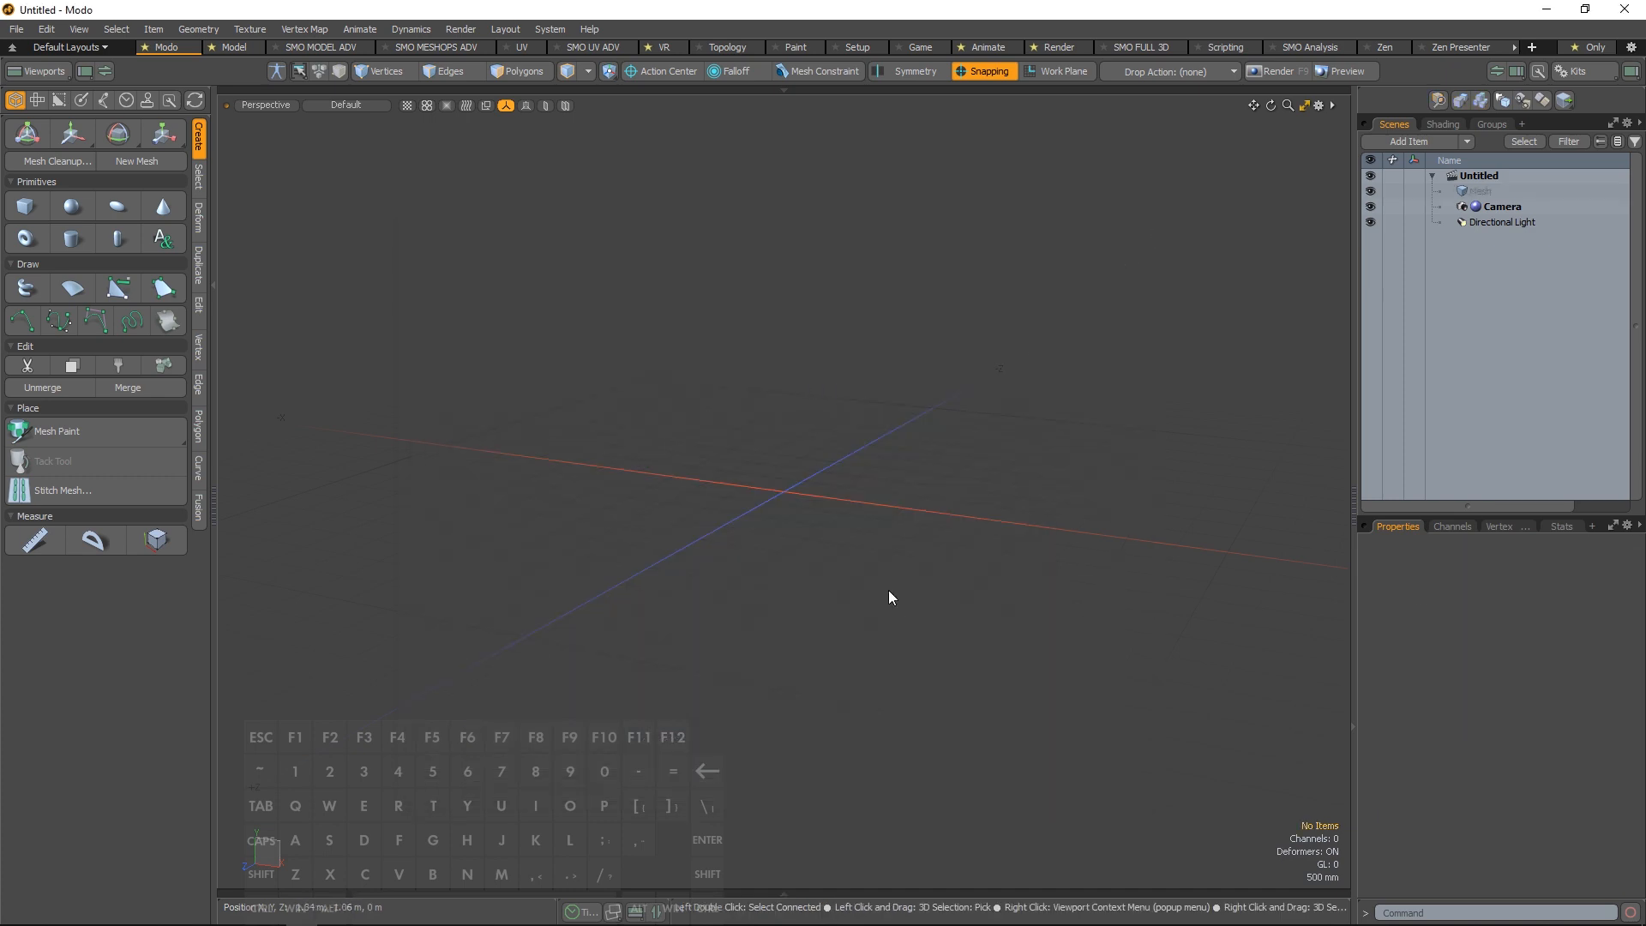
alt+drag(786, 489, 708, 584)
Switch to the Luxology folder, open MODO12.2.CFG in Notepad++ and examine its nokit and import entries down to the closing configuration tag
key(alt+Tab)
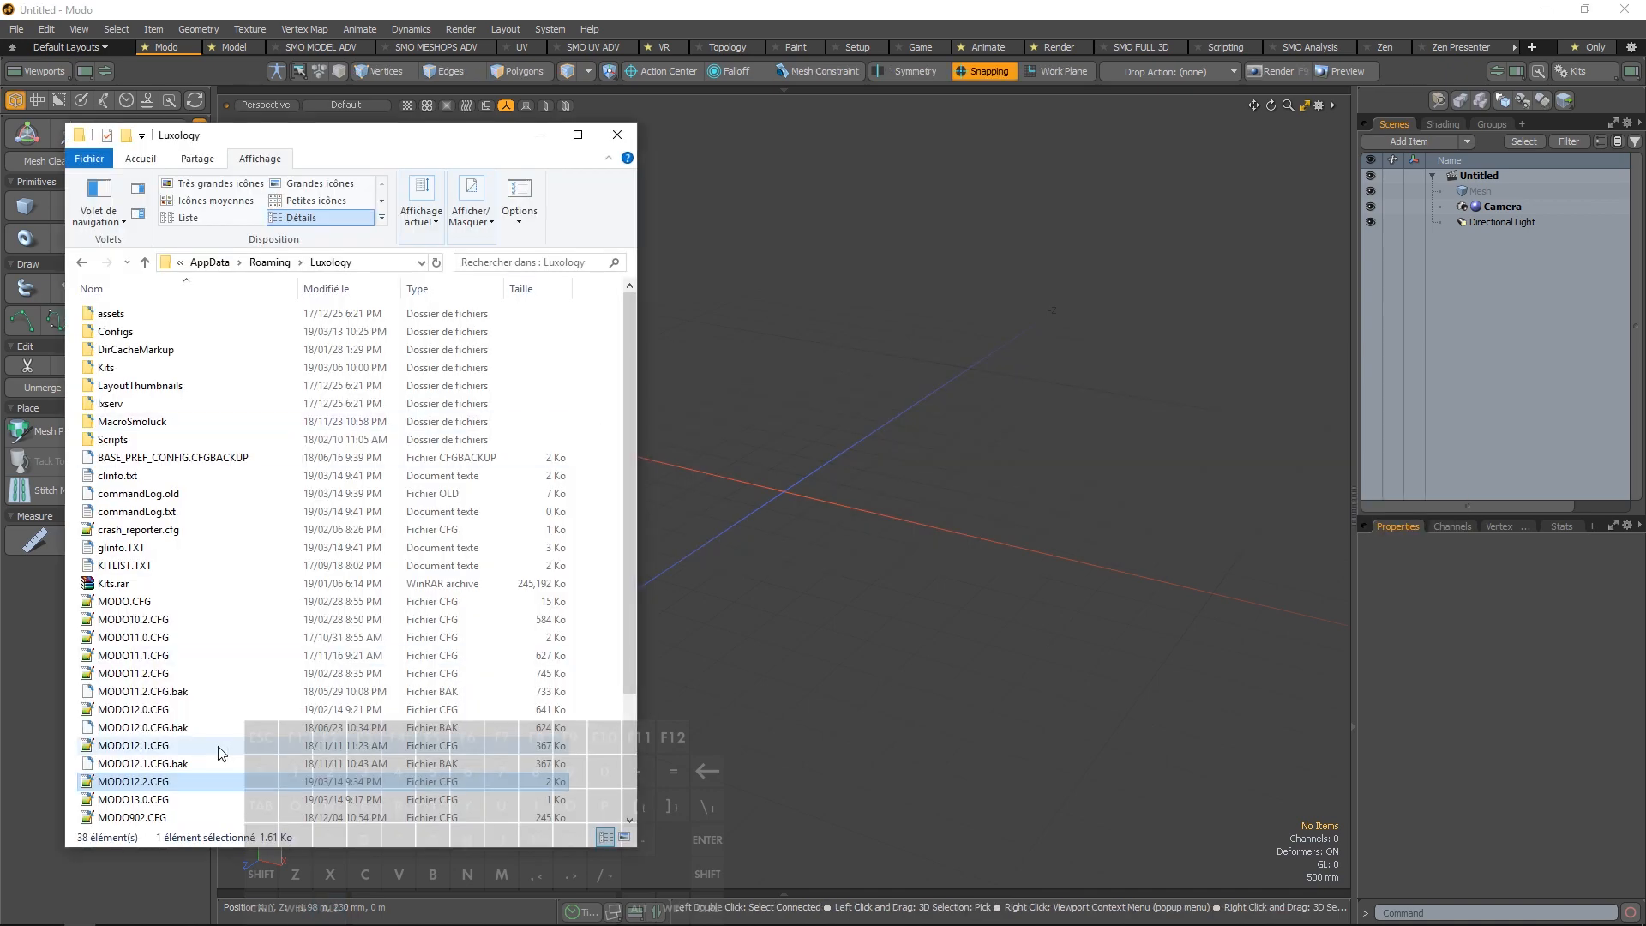
double_click(184, 782)
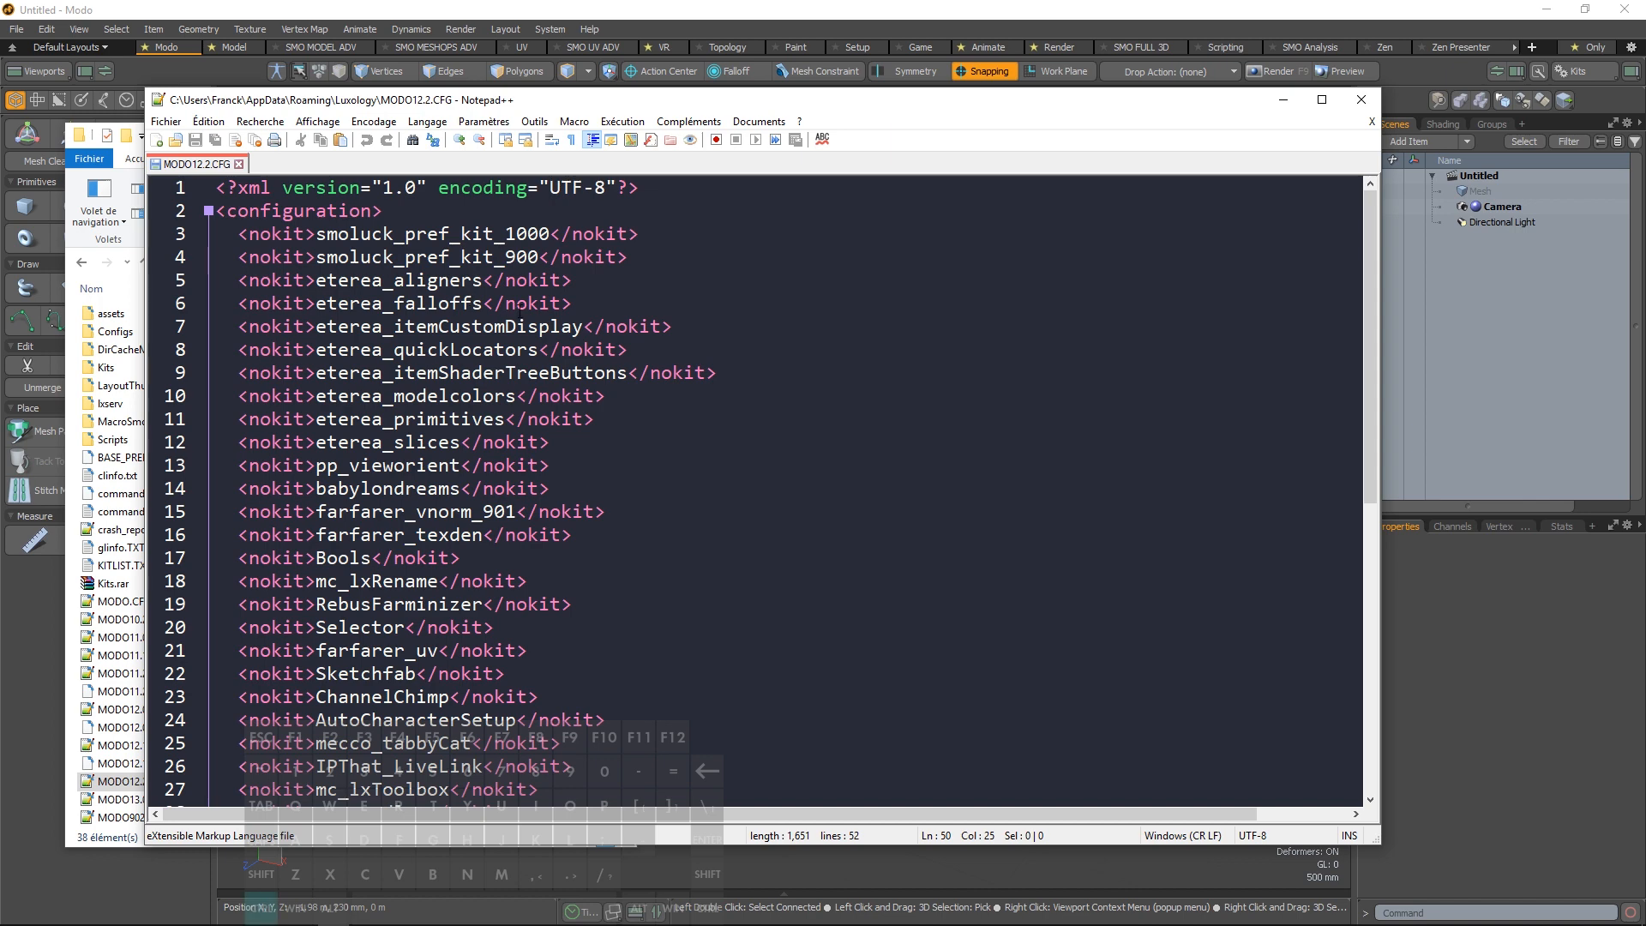
ctrl+scroll(519, 310, down, 6)
ctrl+scroll(519, 311, down, 1)
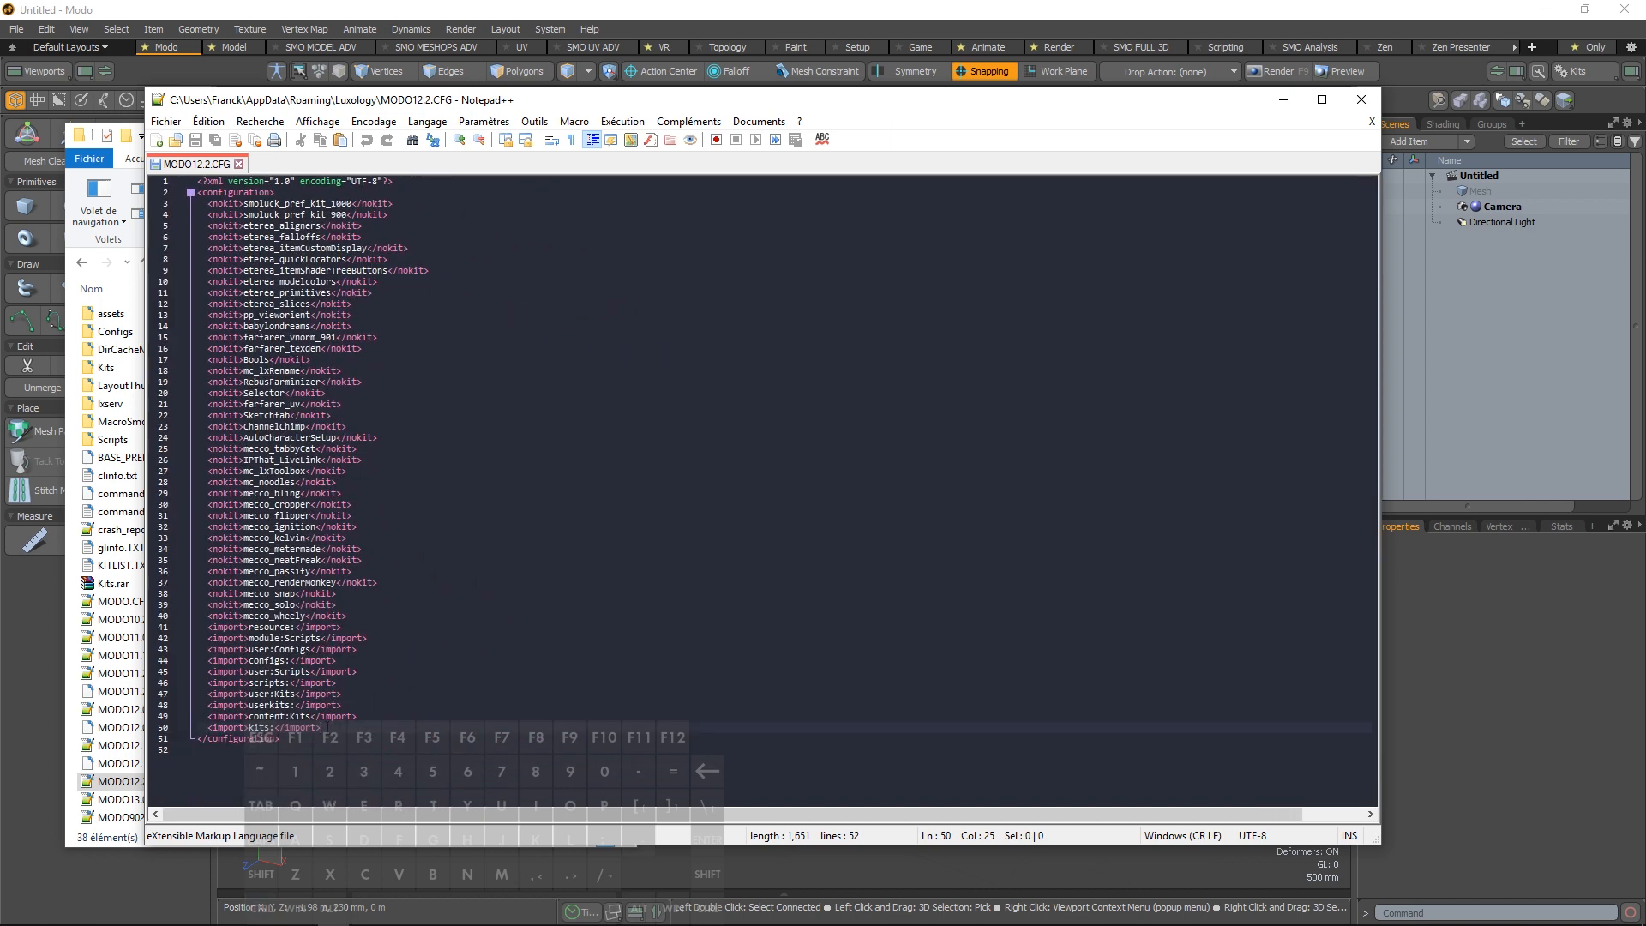
key(shift+Home)
key(shift+Home)
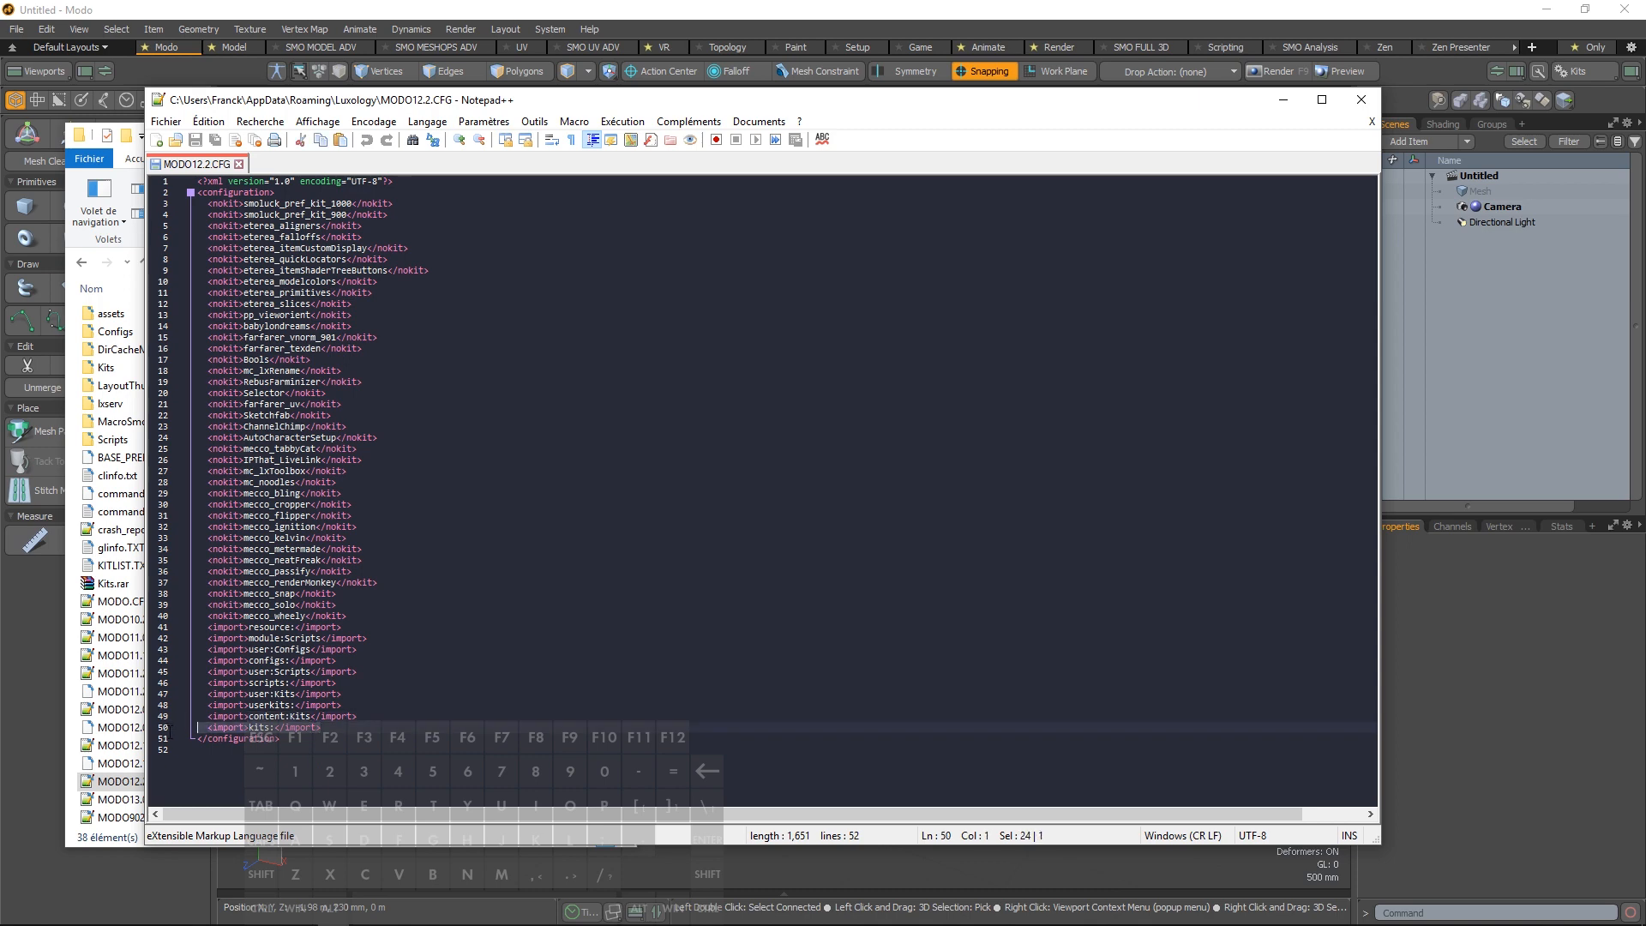
ctrl+scroll(214, 666, up, 6)
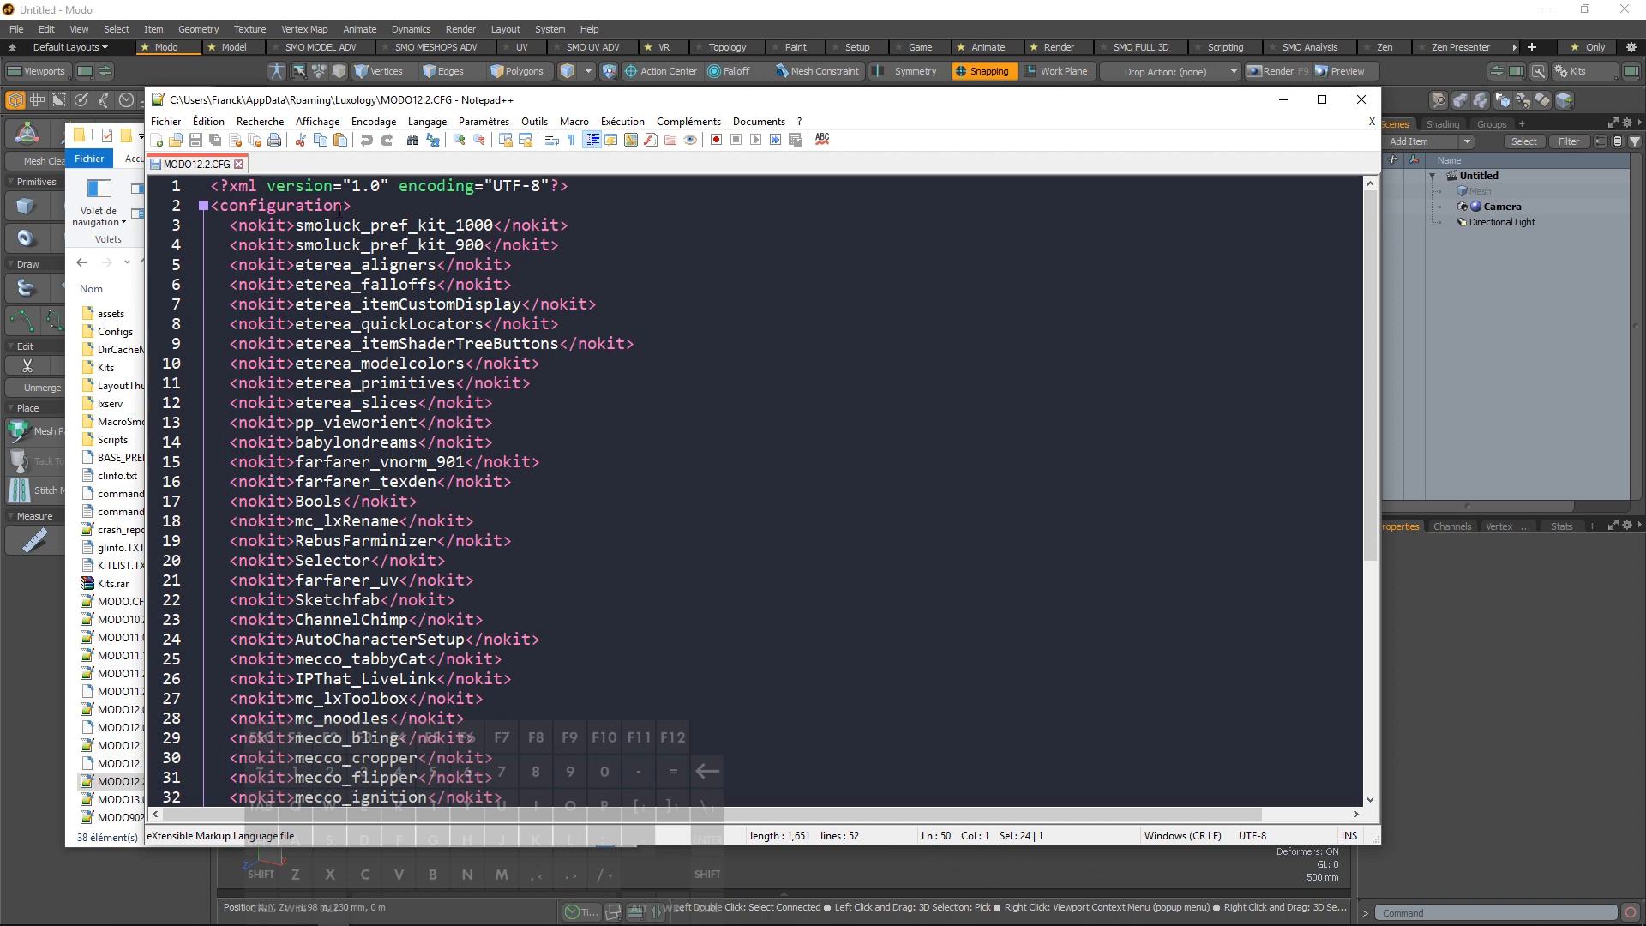
drag(390, 363, 391, 442)
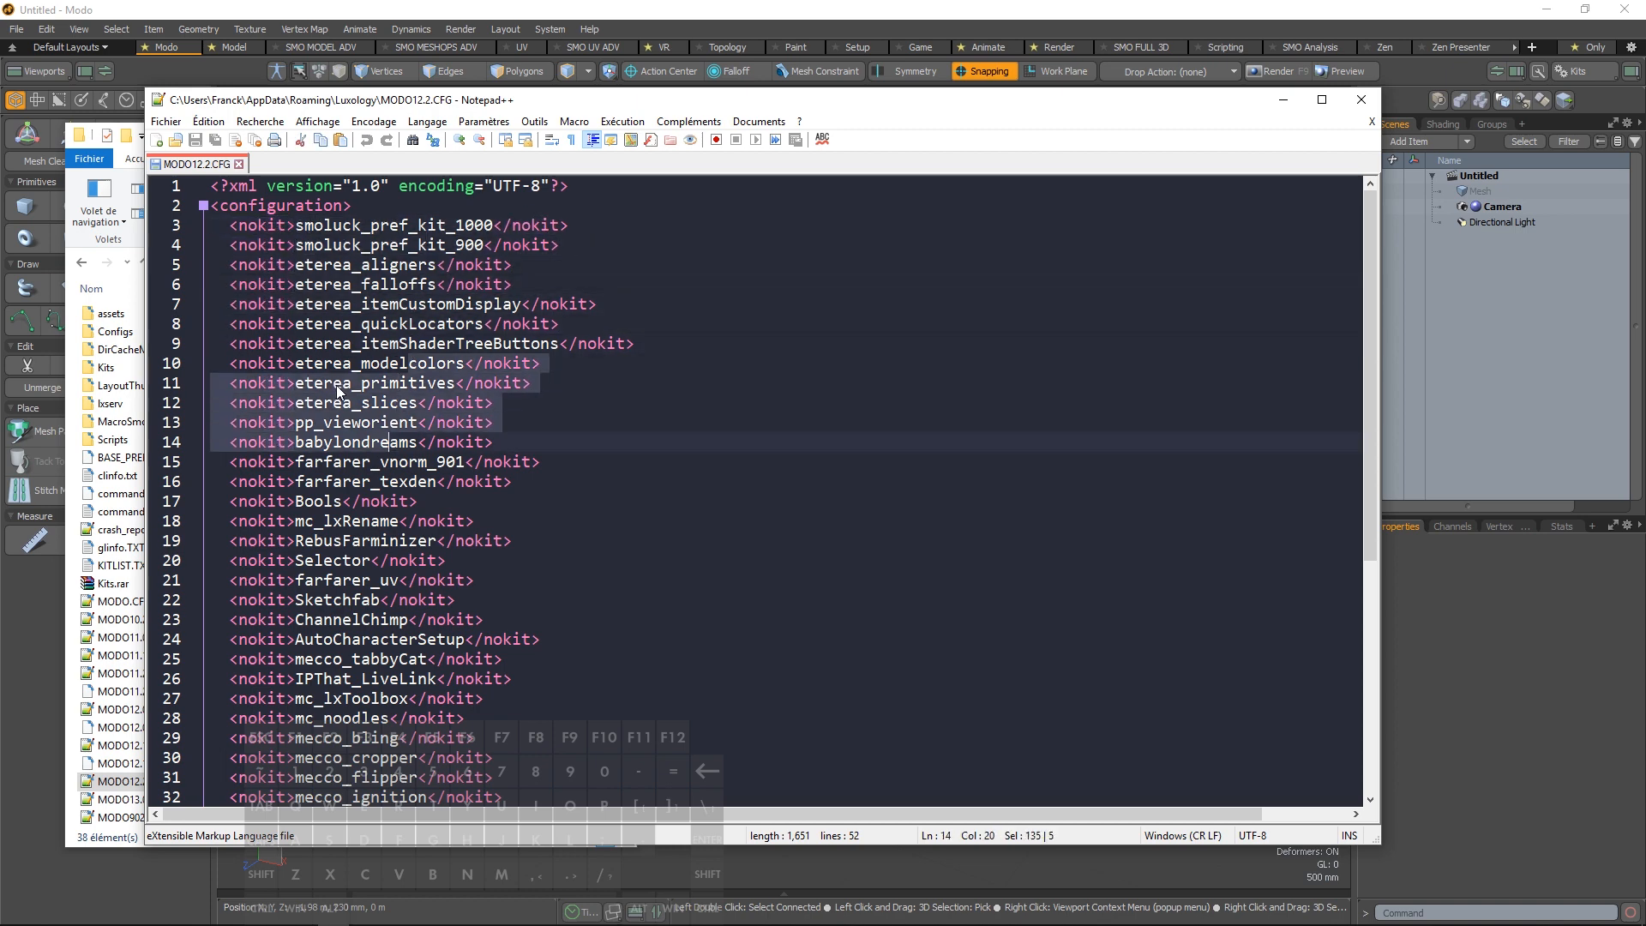
scroll(339, 392, down, 7)
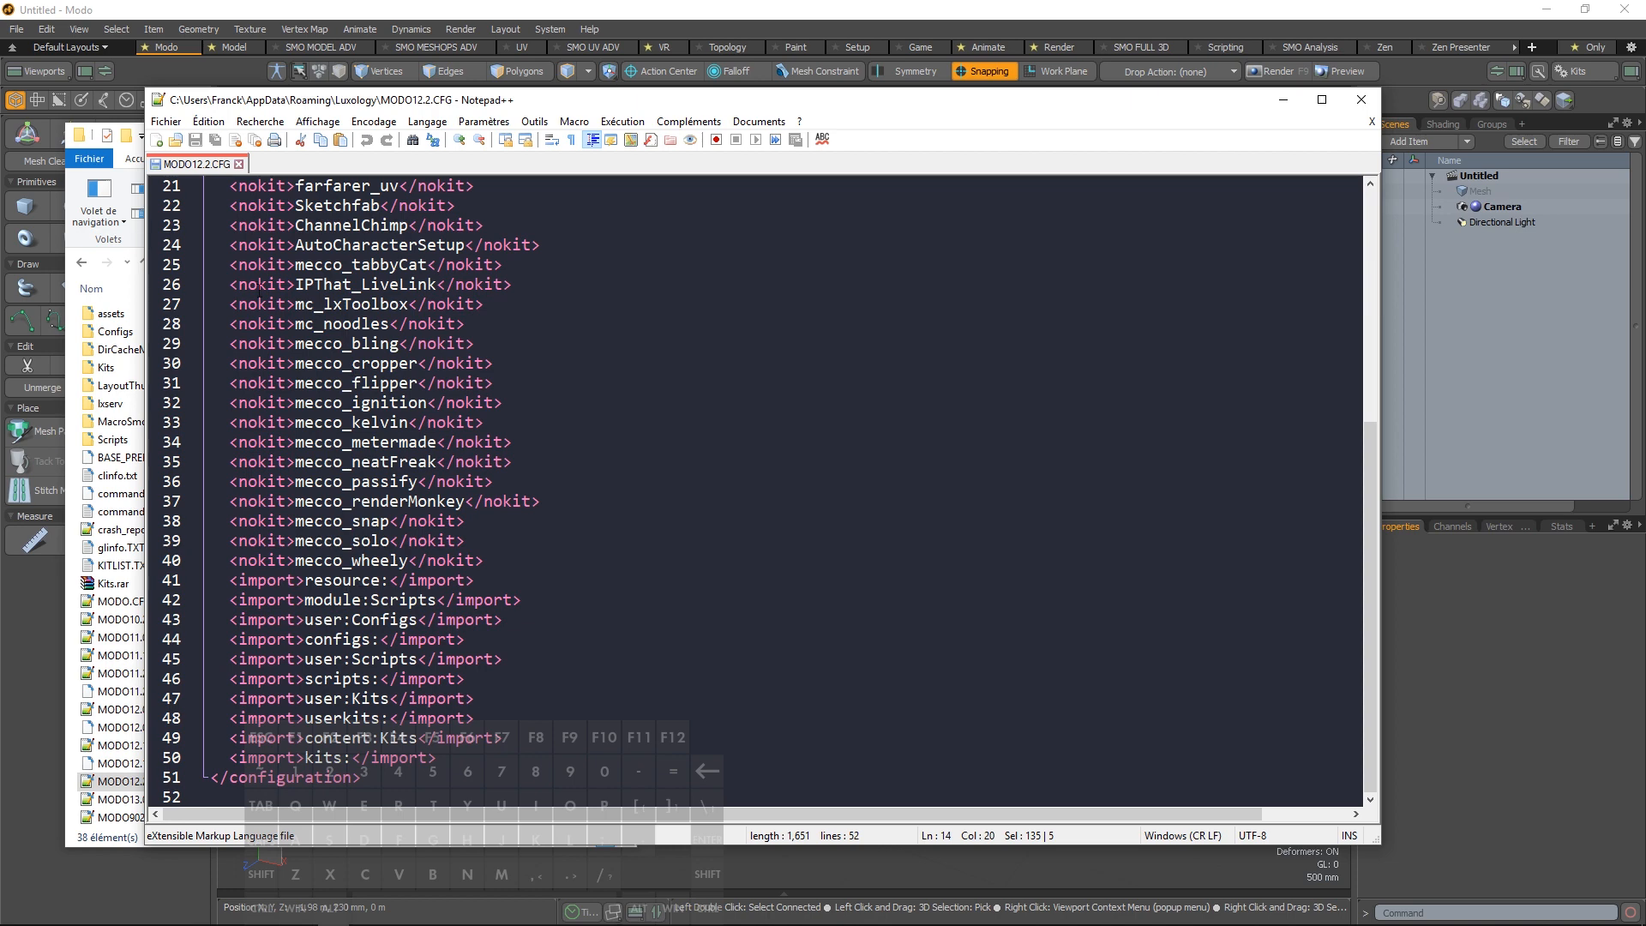
click(470, 769)
key(Return)
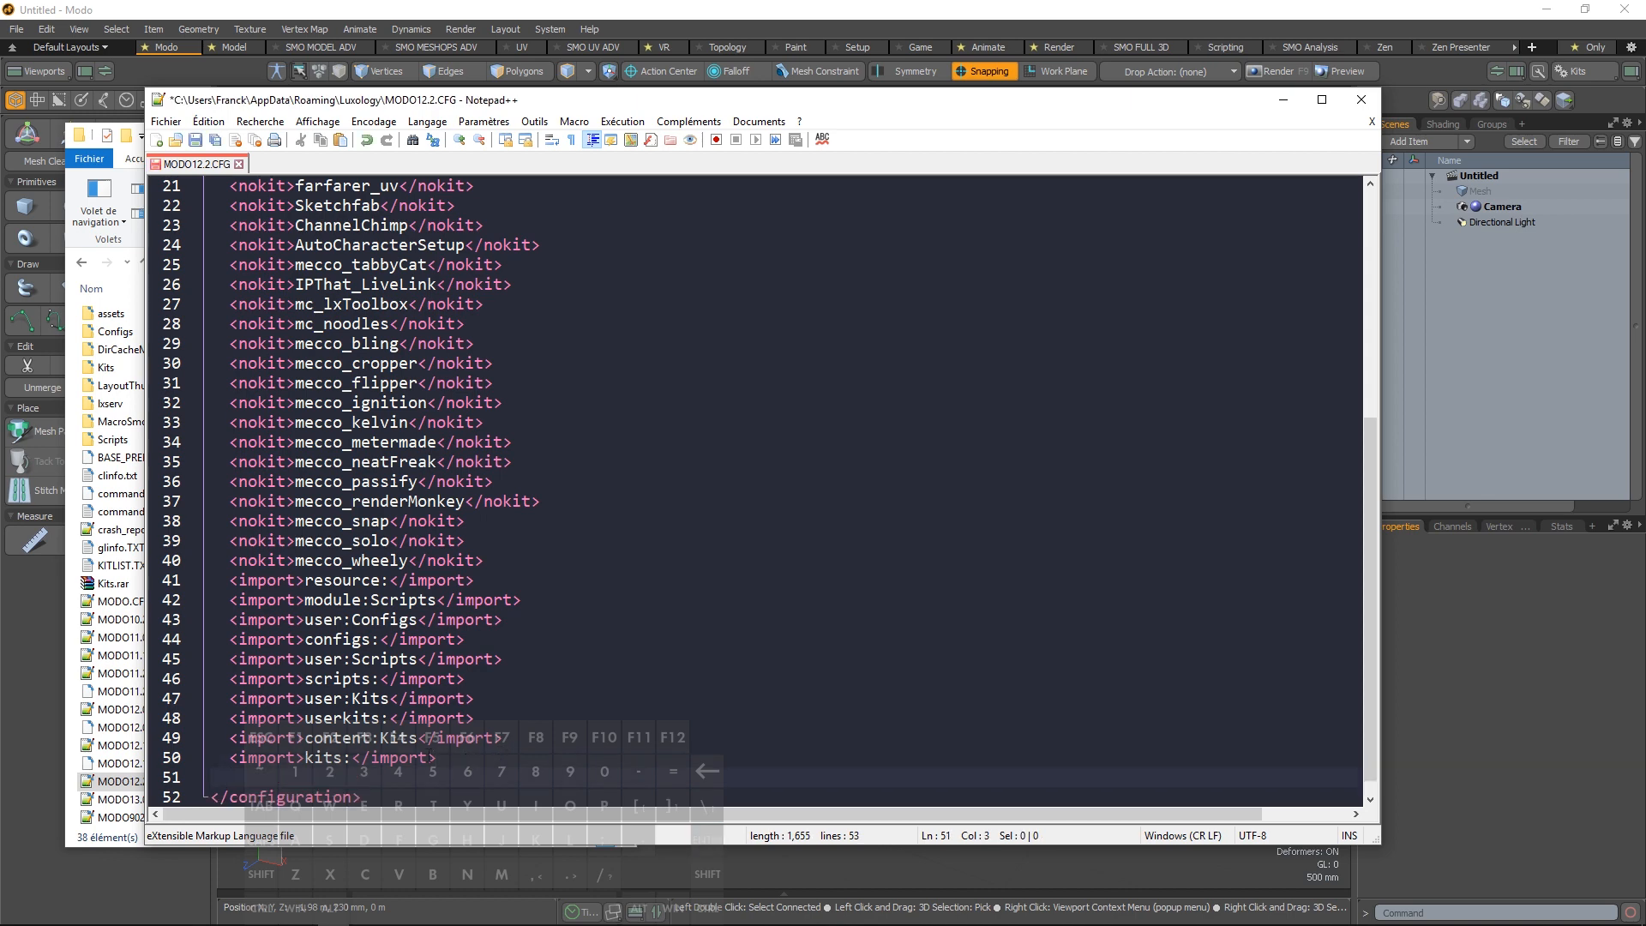
key(Return)
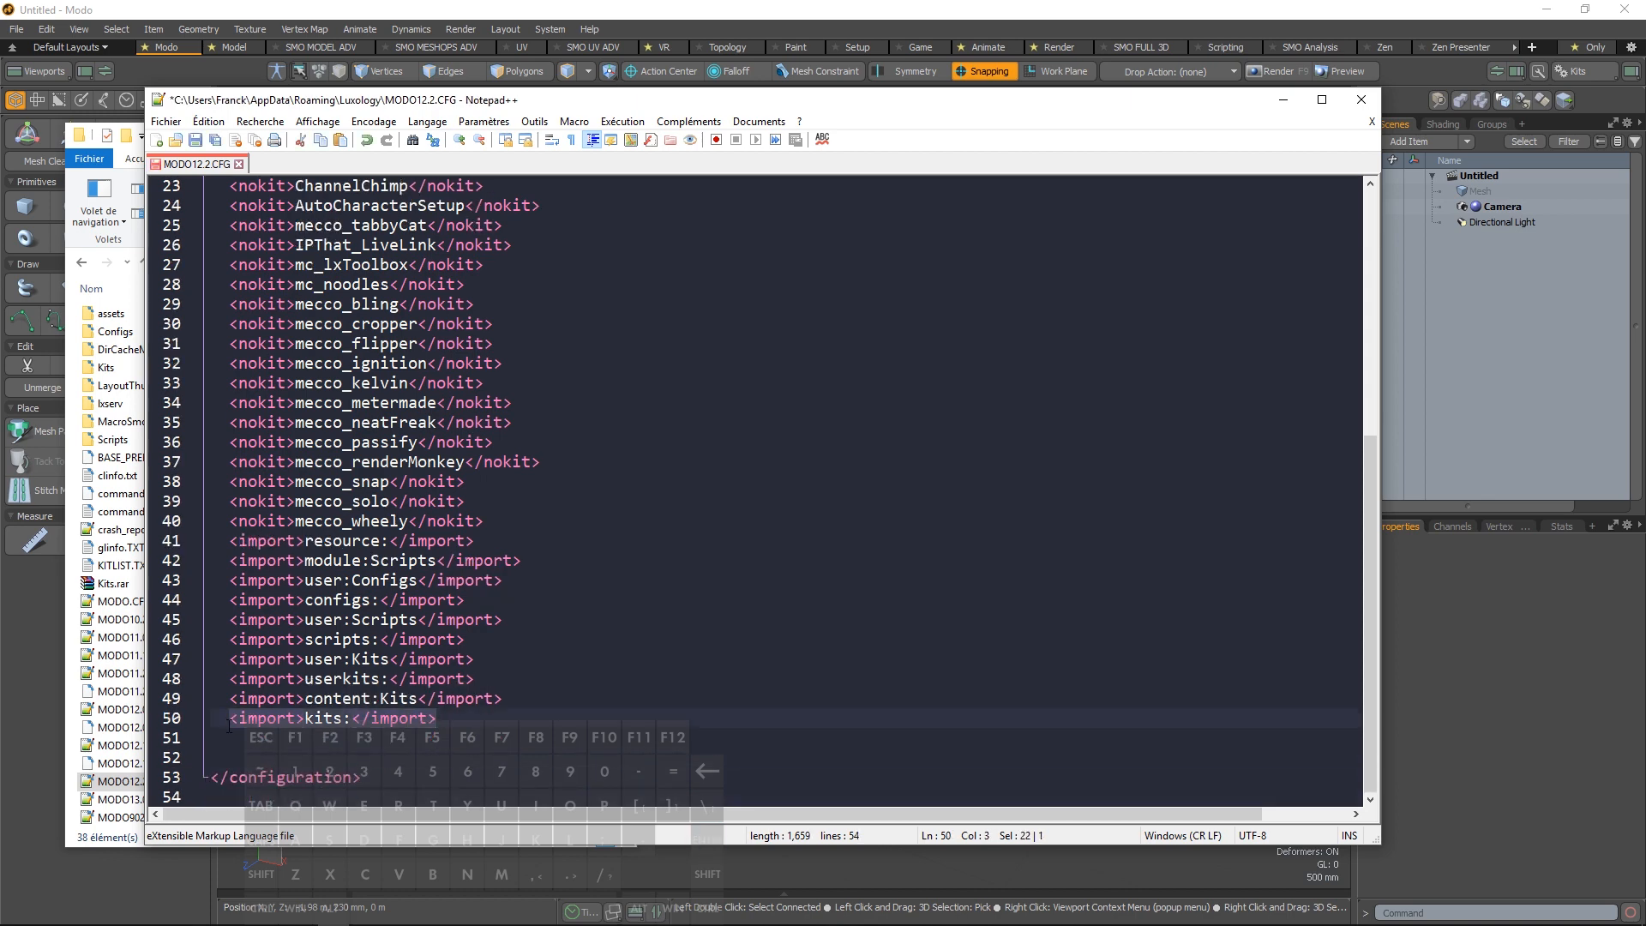
drag(362, 777, 192, 782)
click(421, 744)
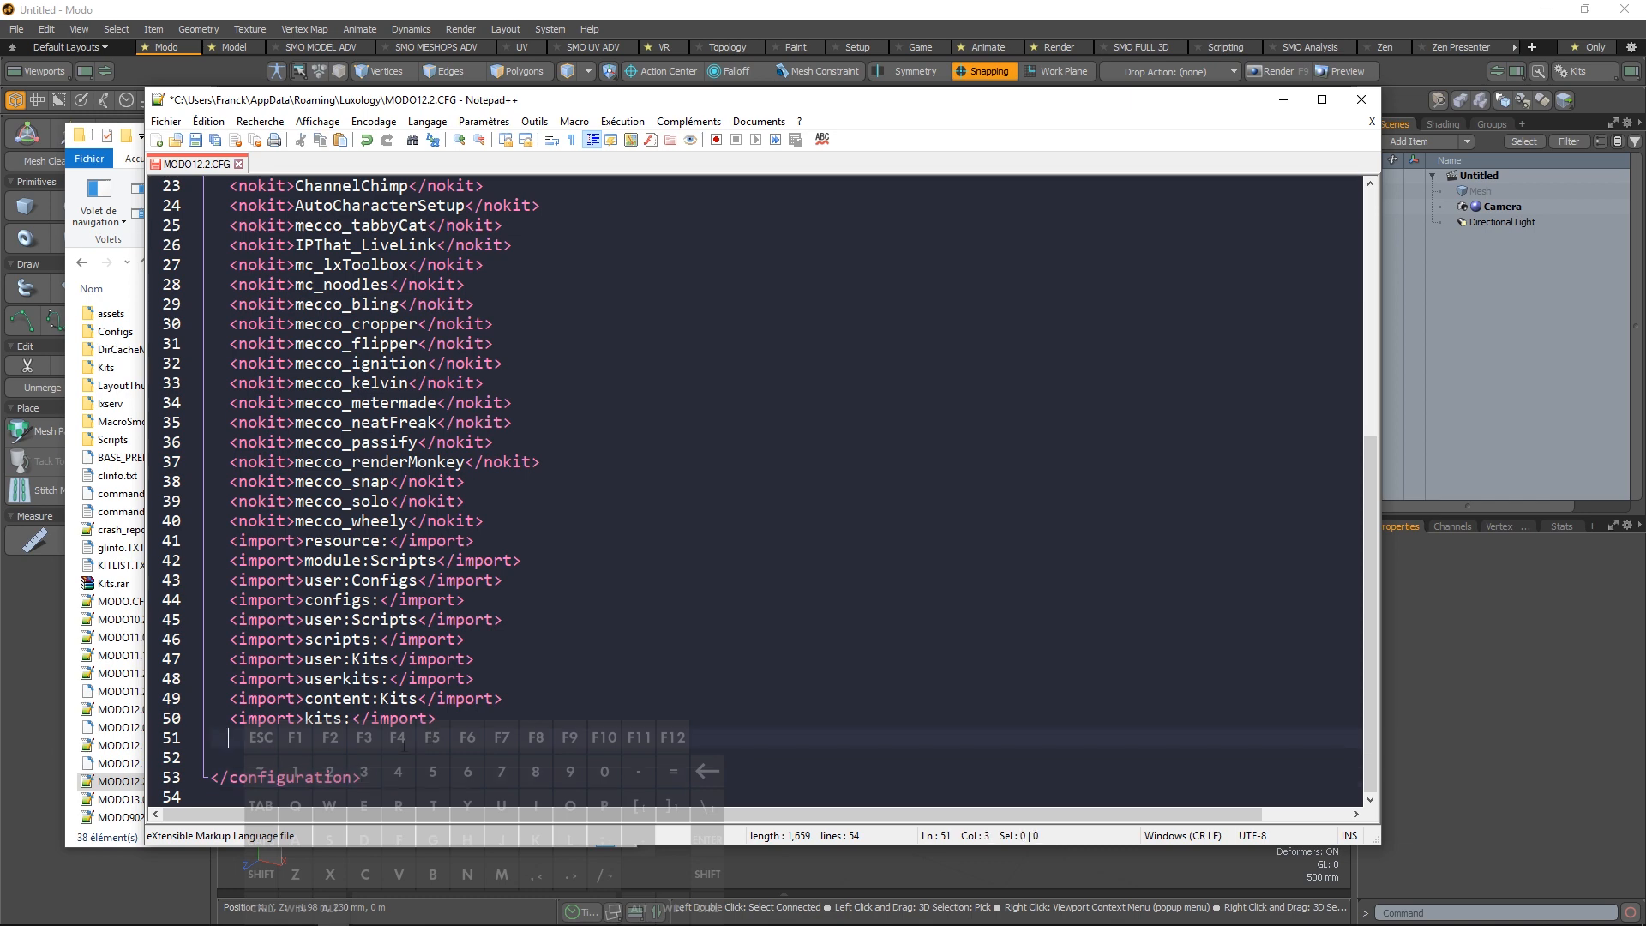
click(385, 758)
key(BackSpace)
key(BackSpace)
key(BackSpace)
key(BackSpace)
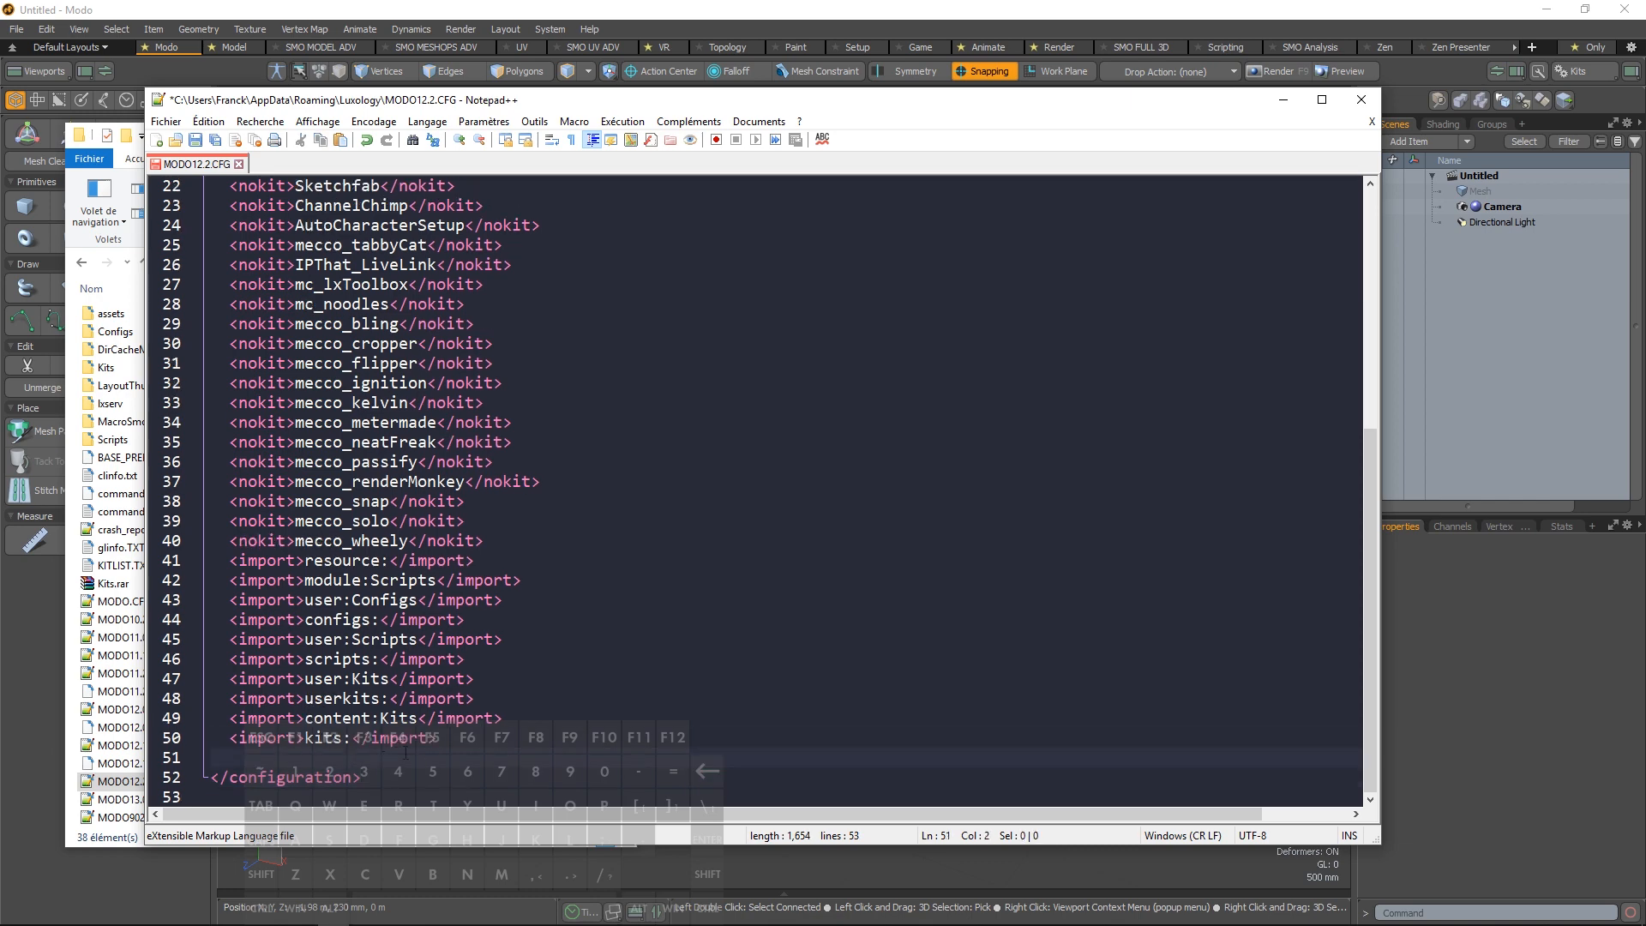
key(BackSpace)
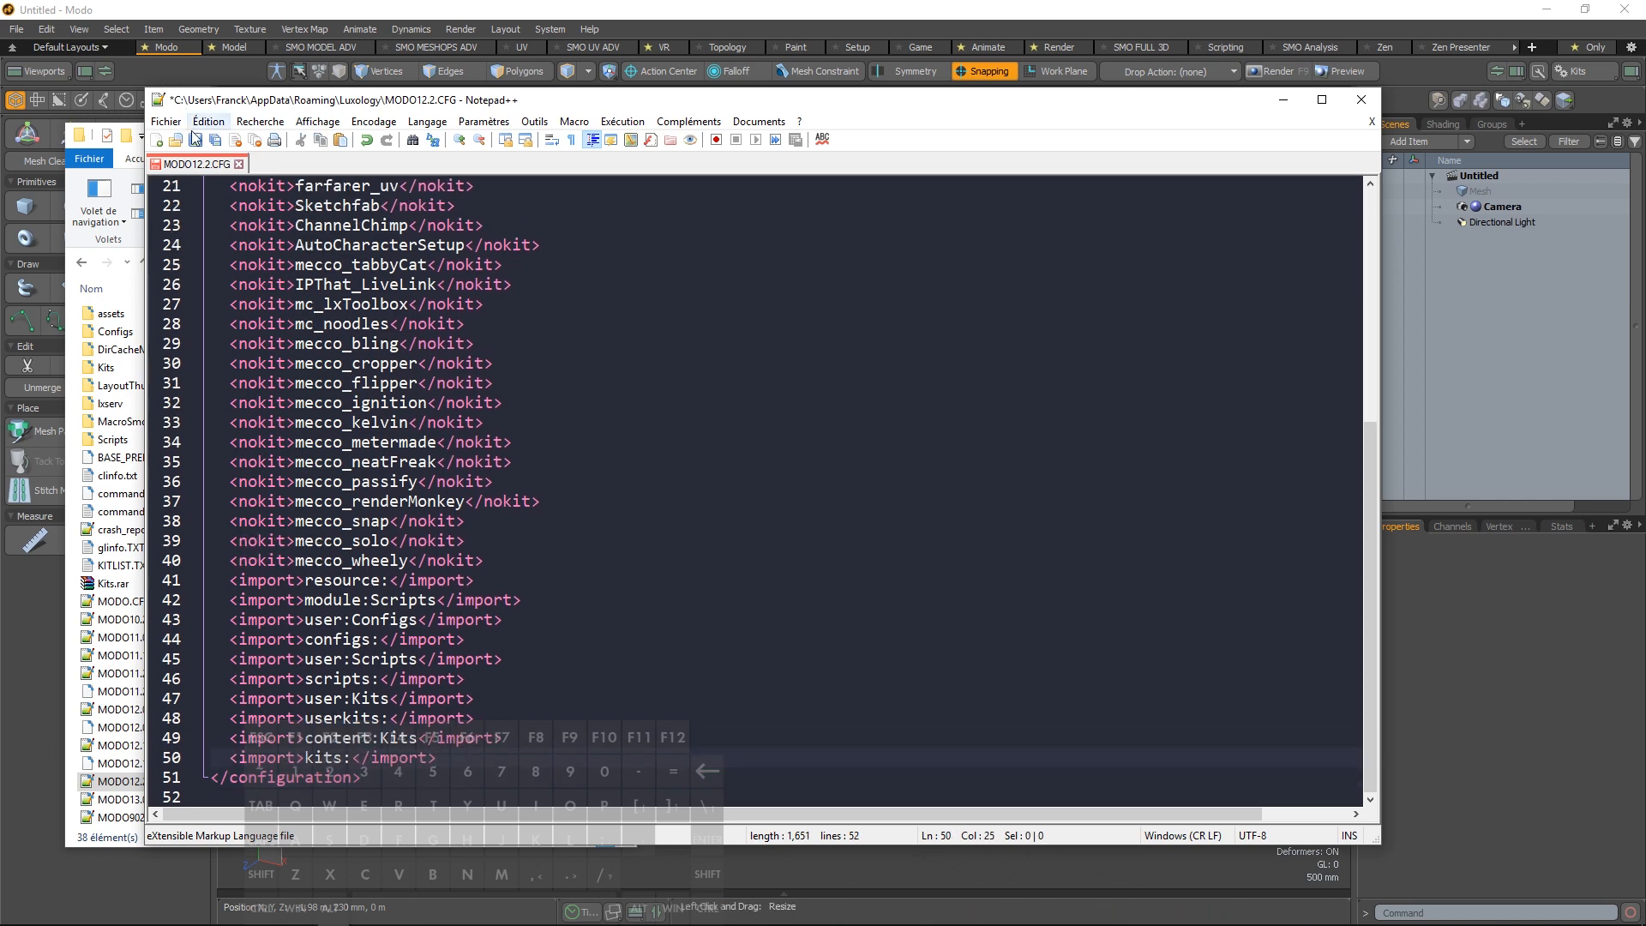
Close Notepad++ without saving MODO12.2.CFG, and close the Luxology folder window to return to Modo
click(1362, 100)
click(864, 530)
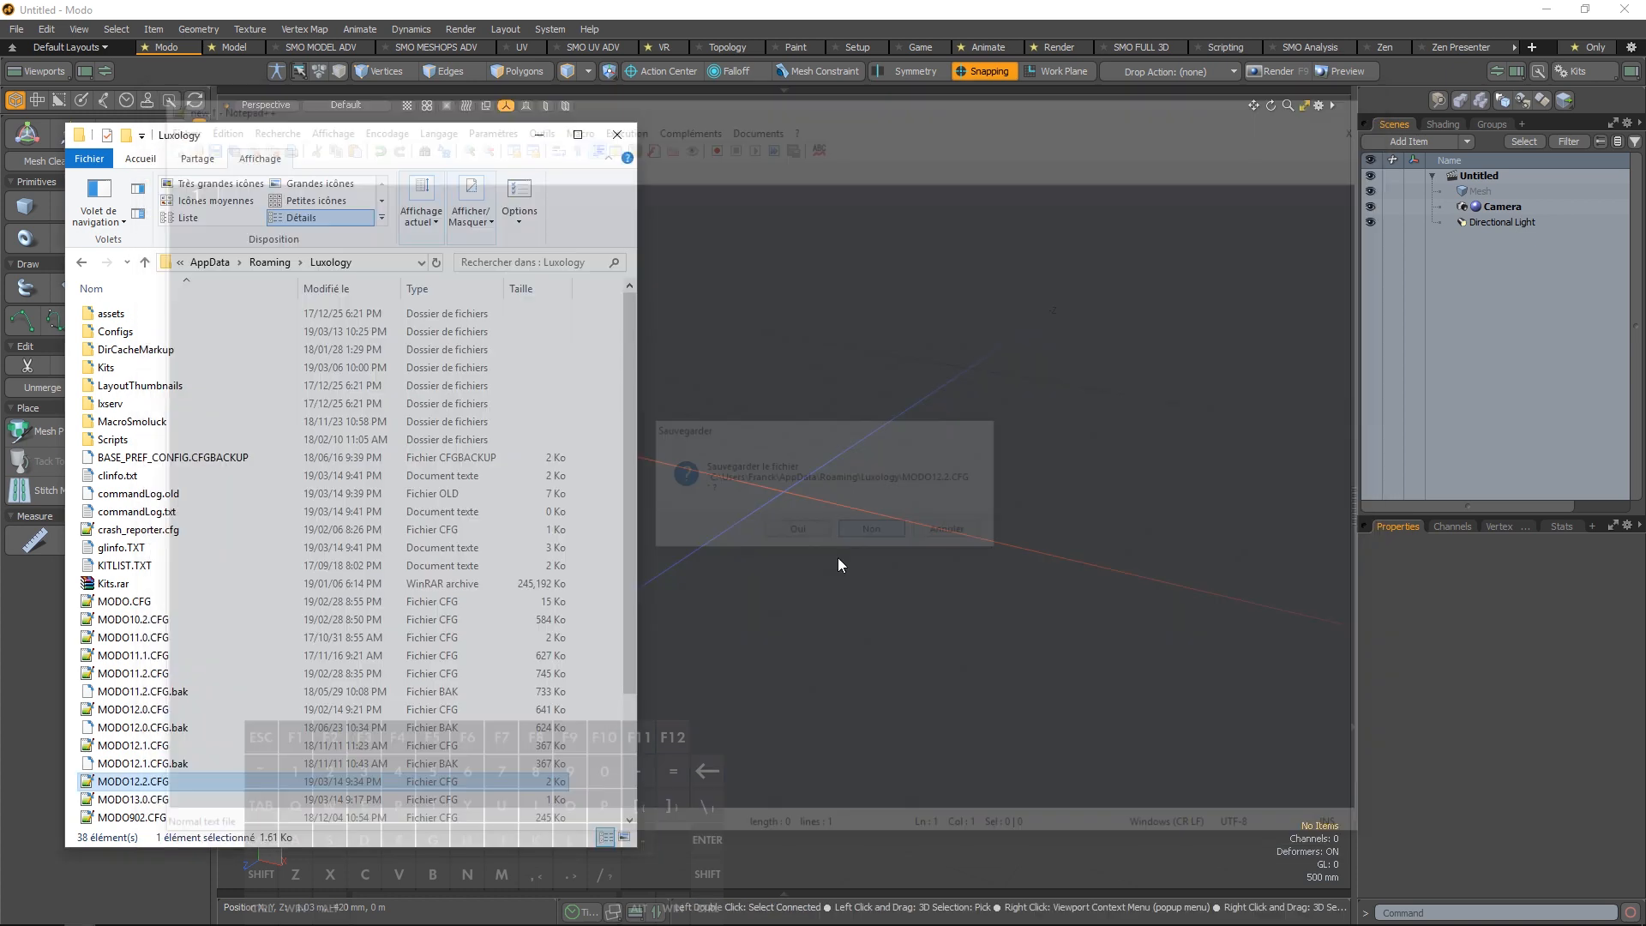
click(619, 135)
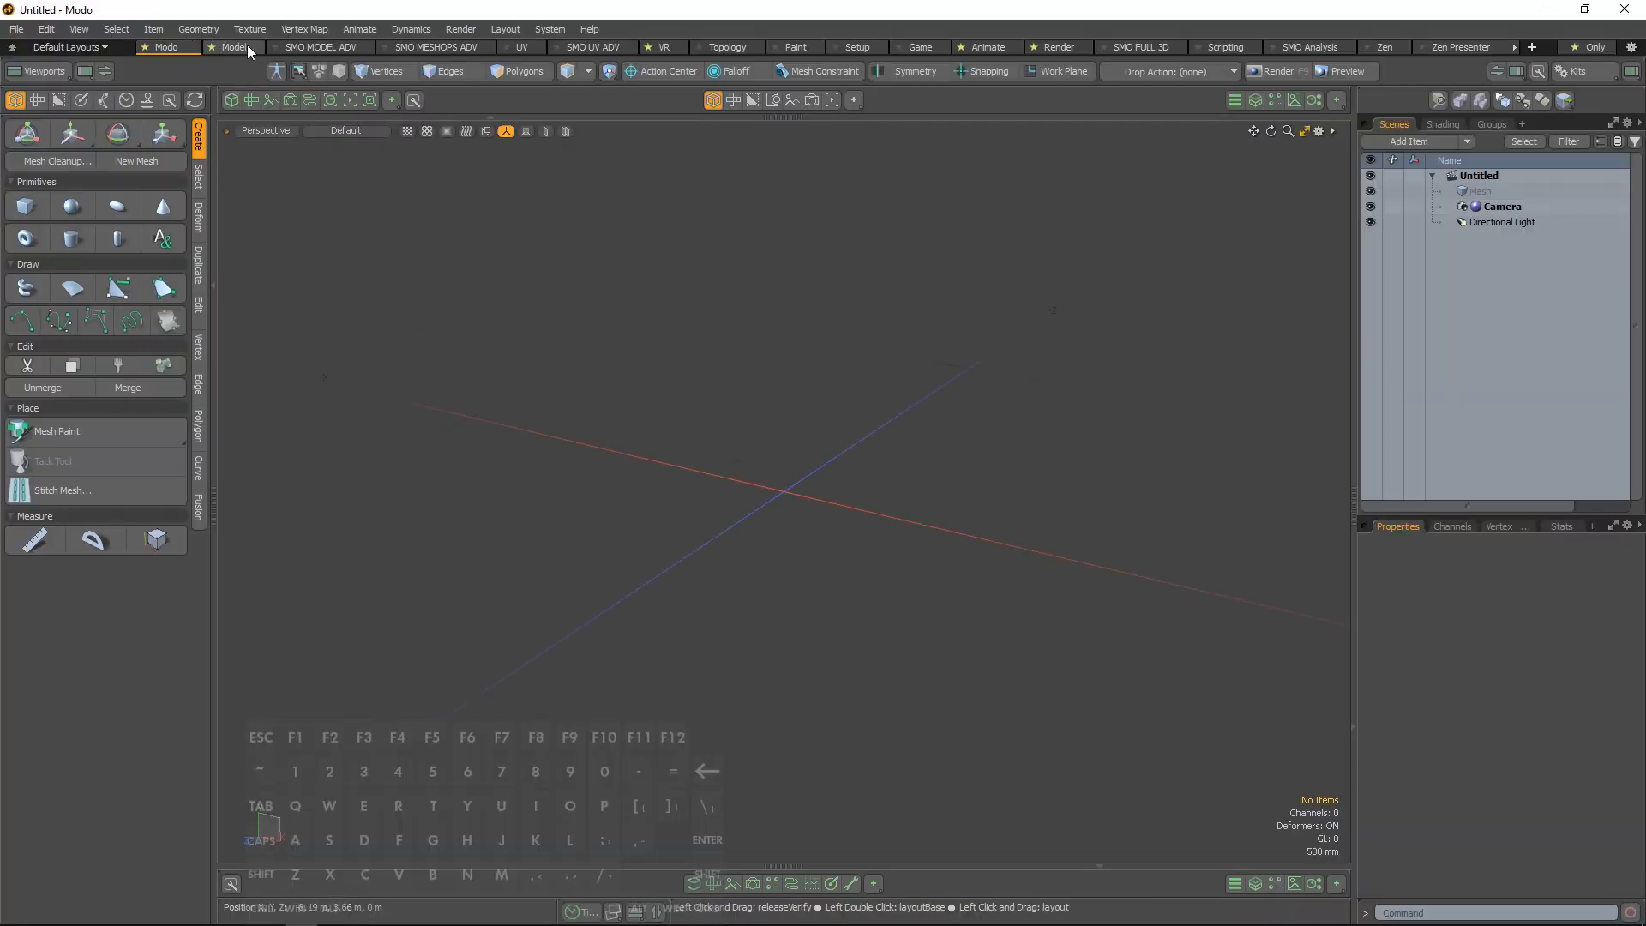
Switch to the Model layout and add a unit cylinder to the scene
click(240, 46)
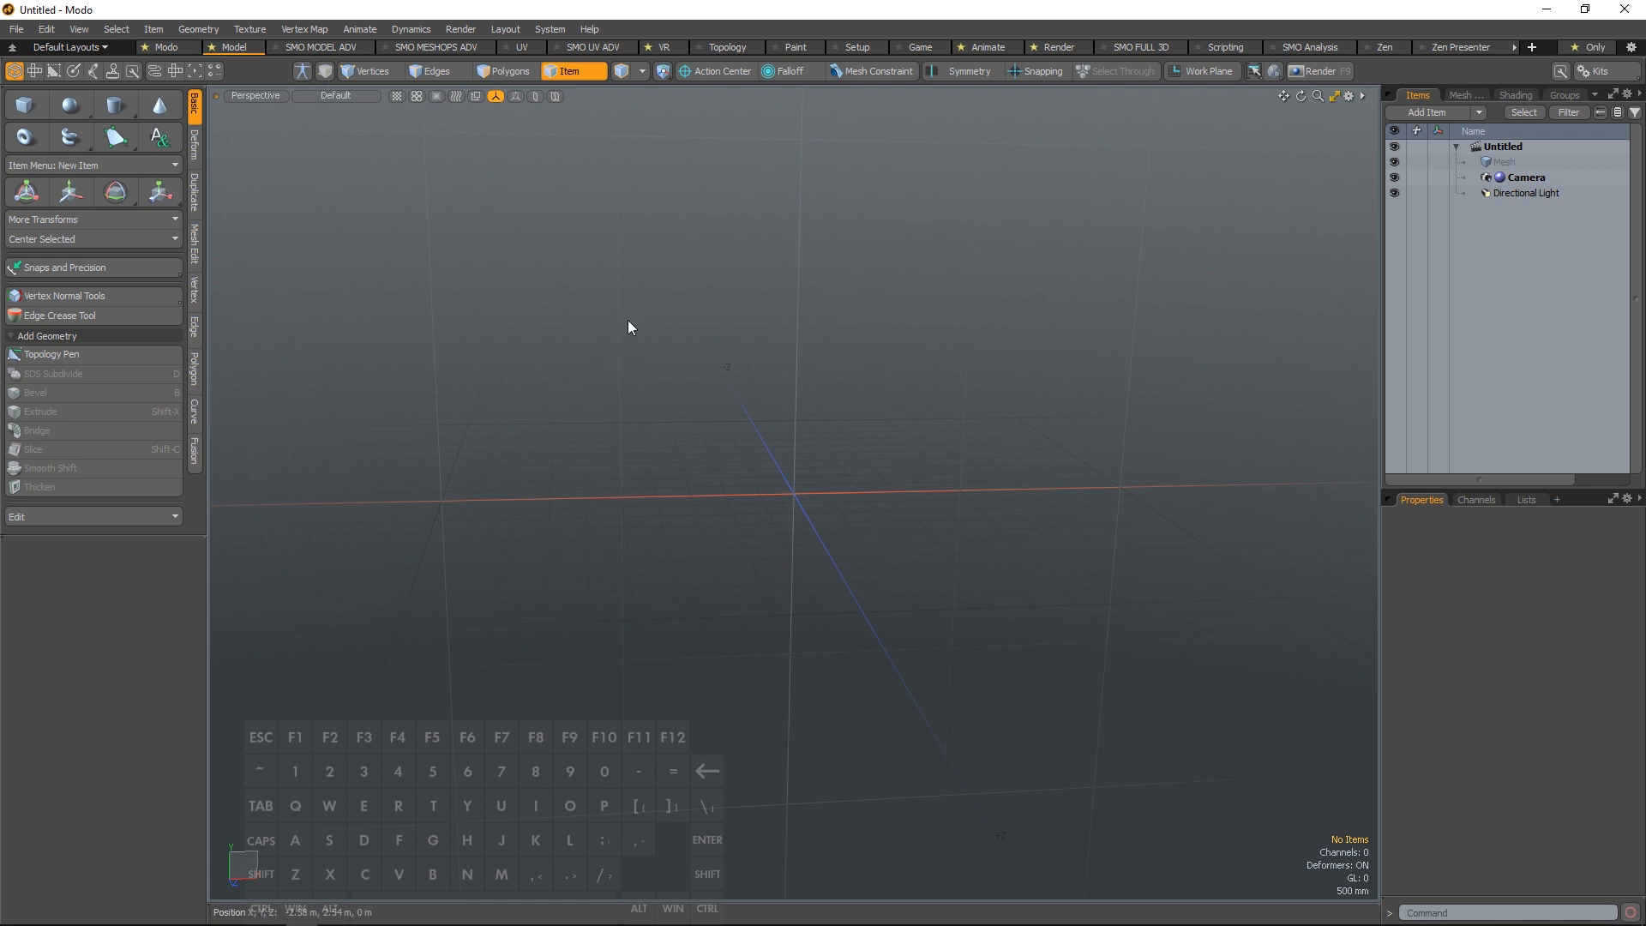
alt+drag(709, 434, 841, 419)
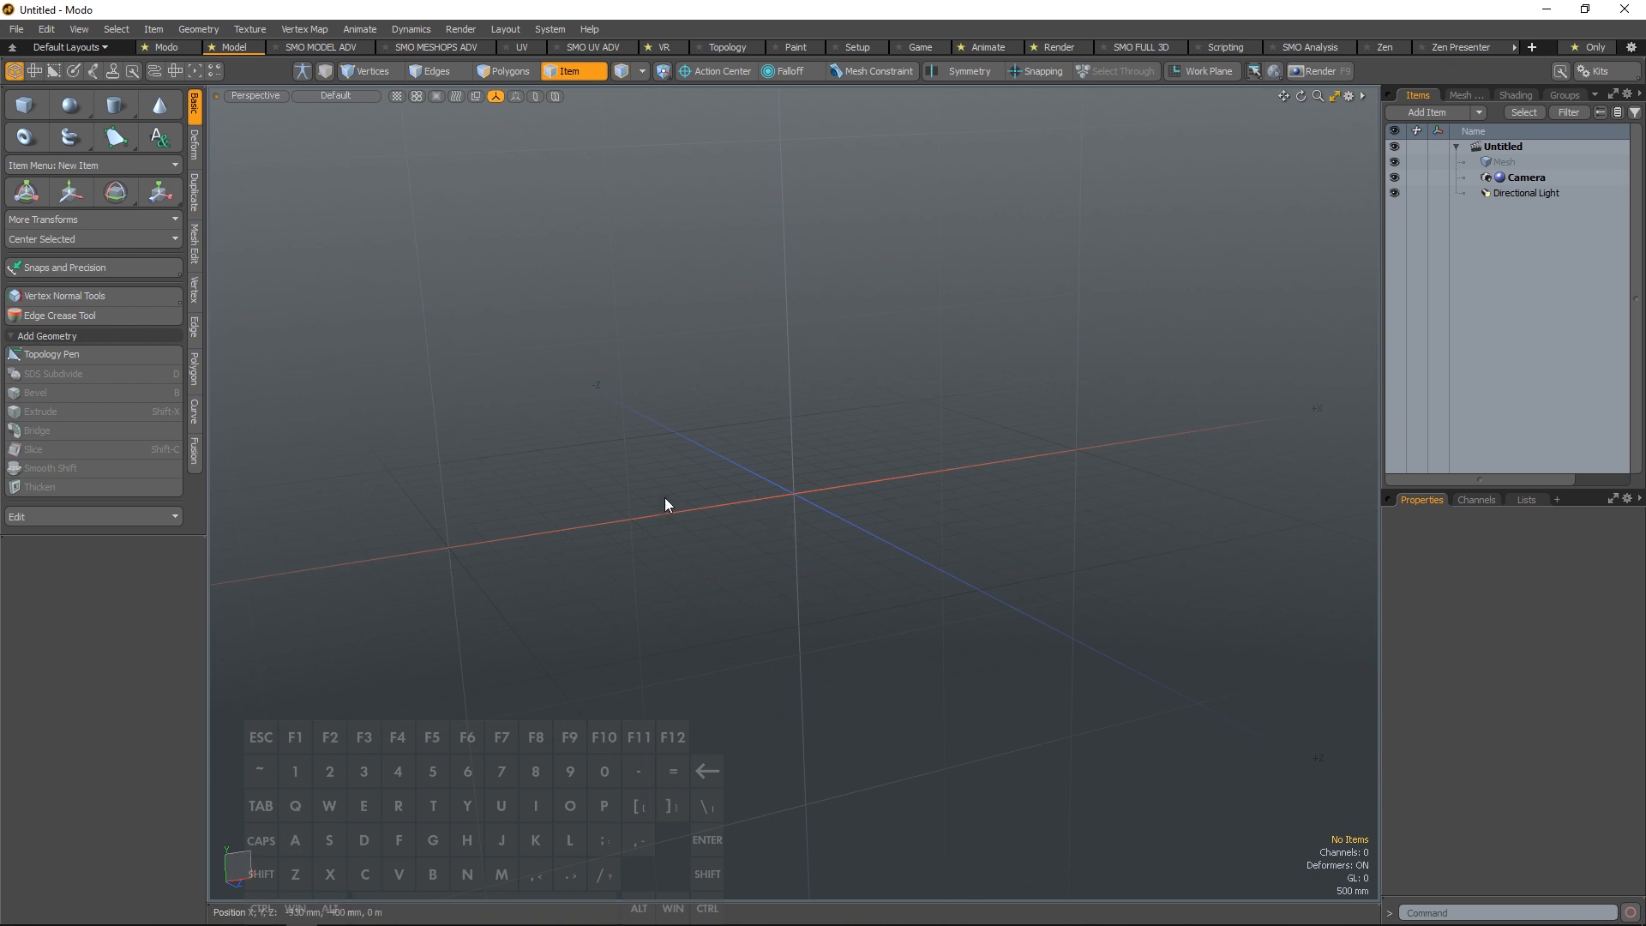
key(ctrl)
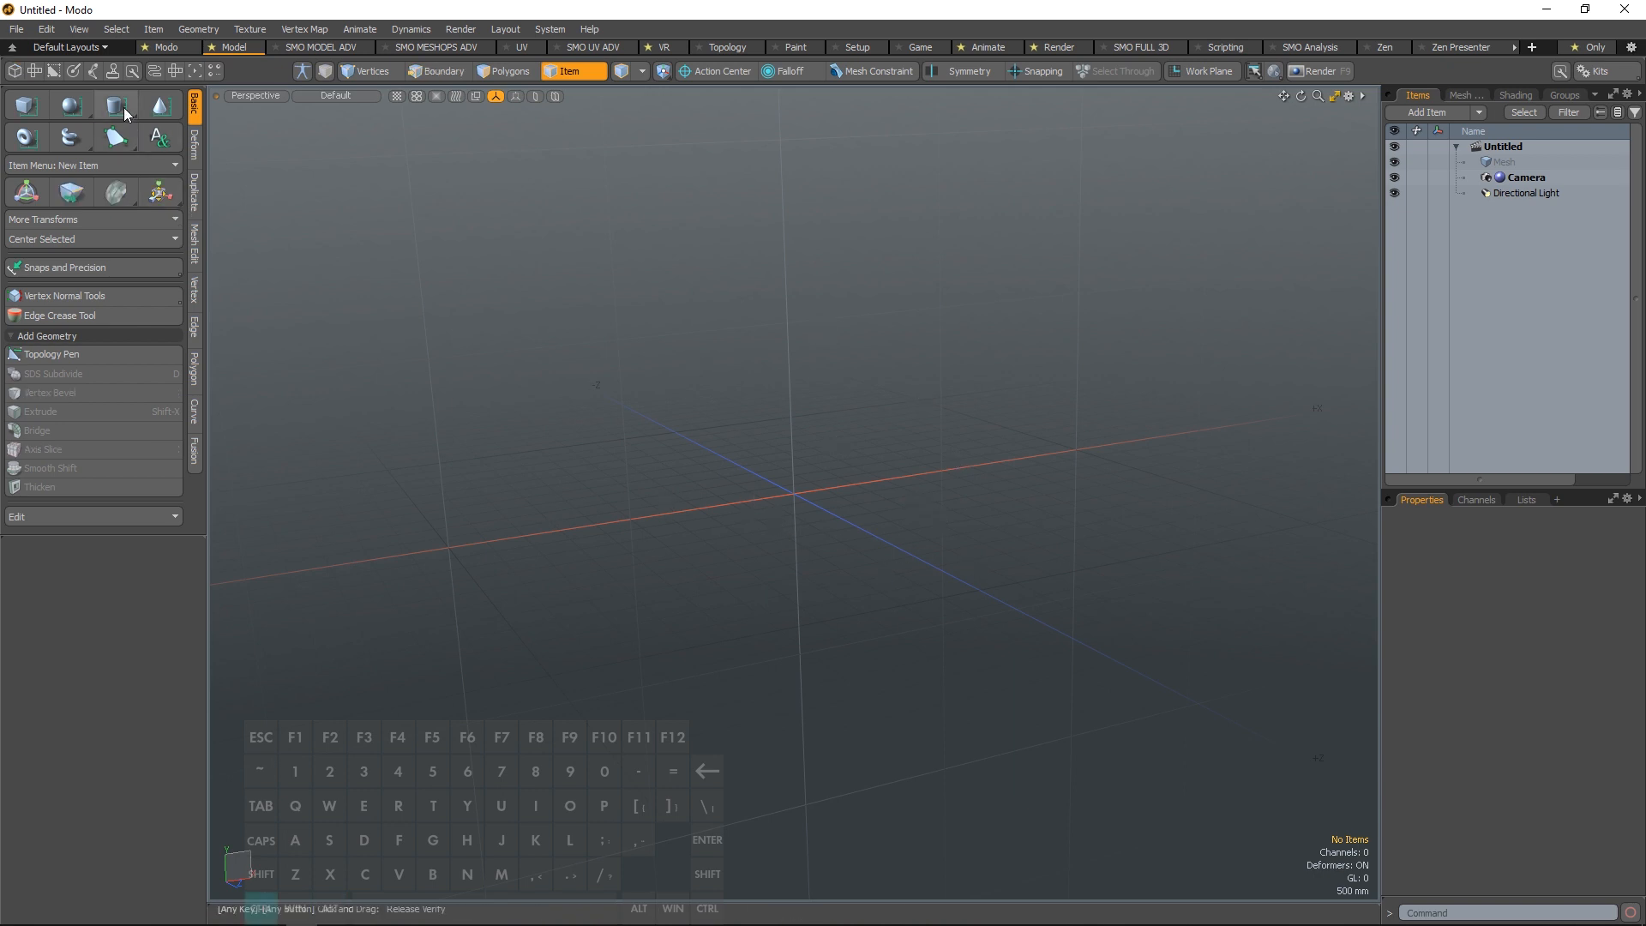
ctrl+click(125, 108)
alt+drag(886, 510, 767, 598)
alt+right_drag(768, 598, 903, 500)
alt+drag(904, 500, 666, 420)
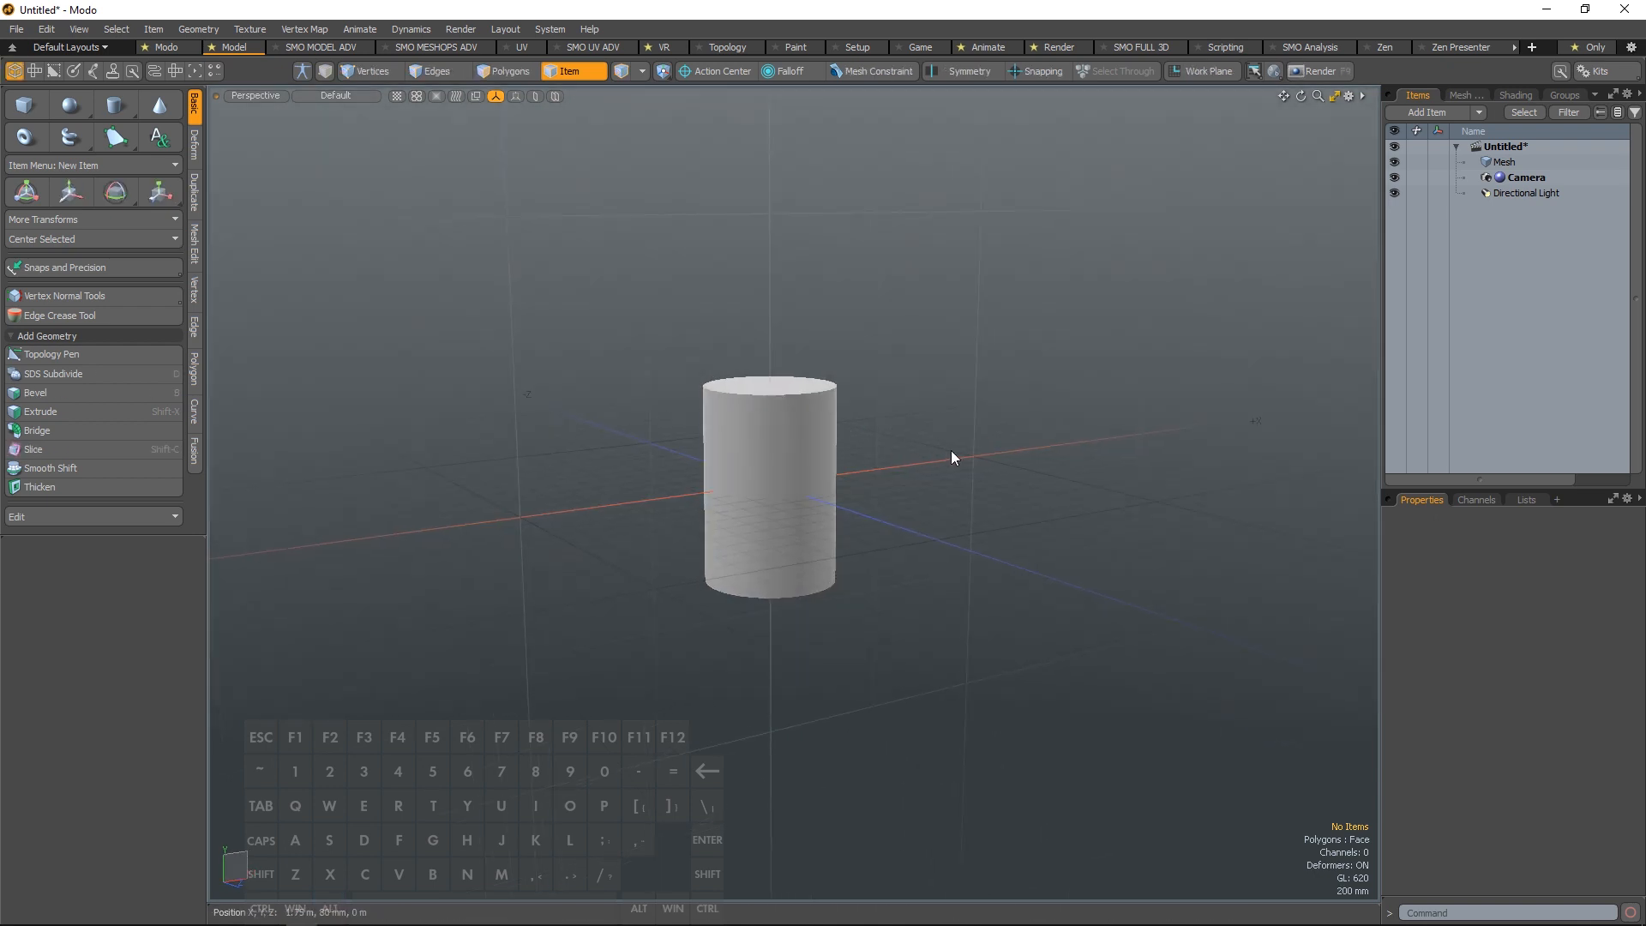
Switch the perspective viewport from its gradient background to the flat dark grey display
key(ctrl+alt+3)
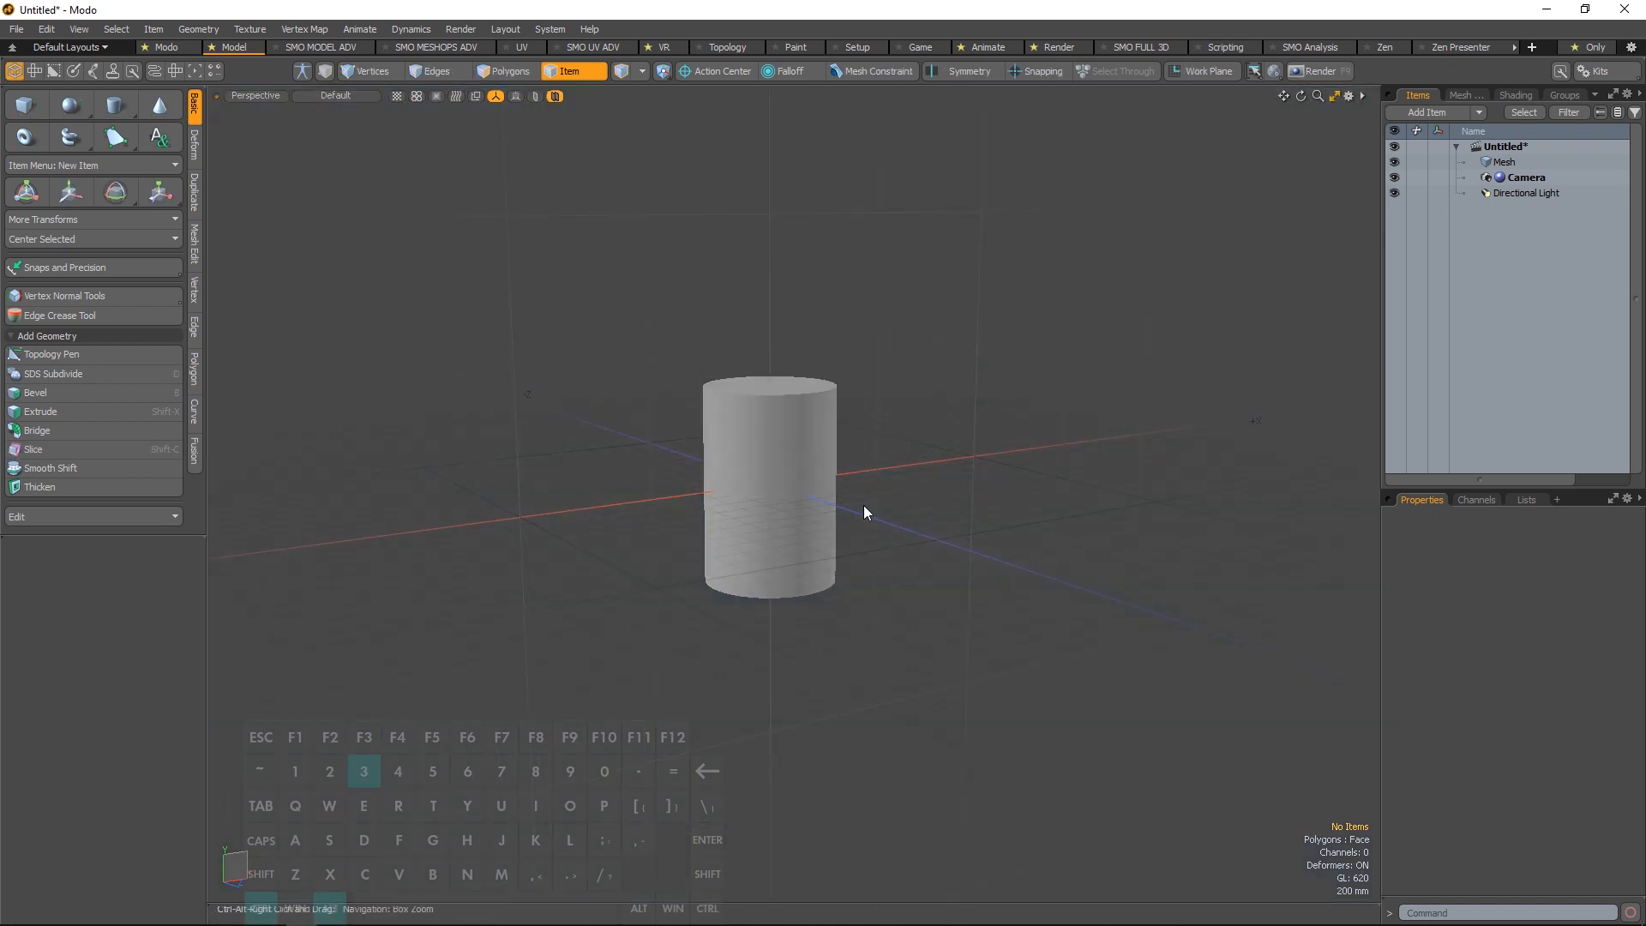
alt+drag(905, 644, 555, 437)
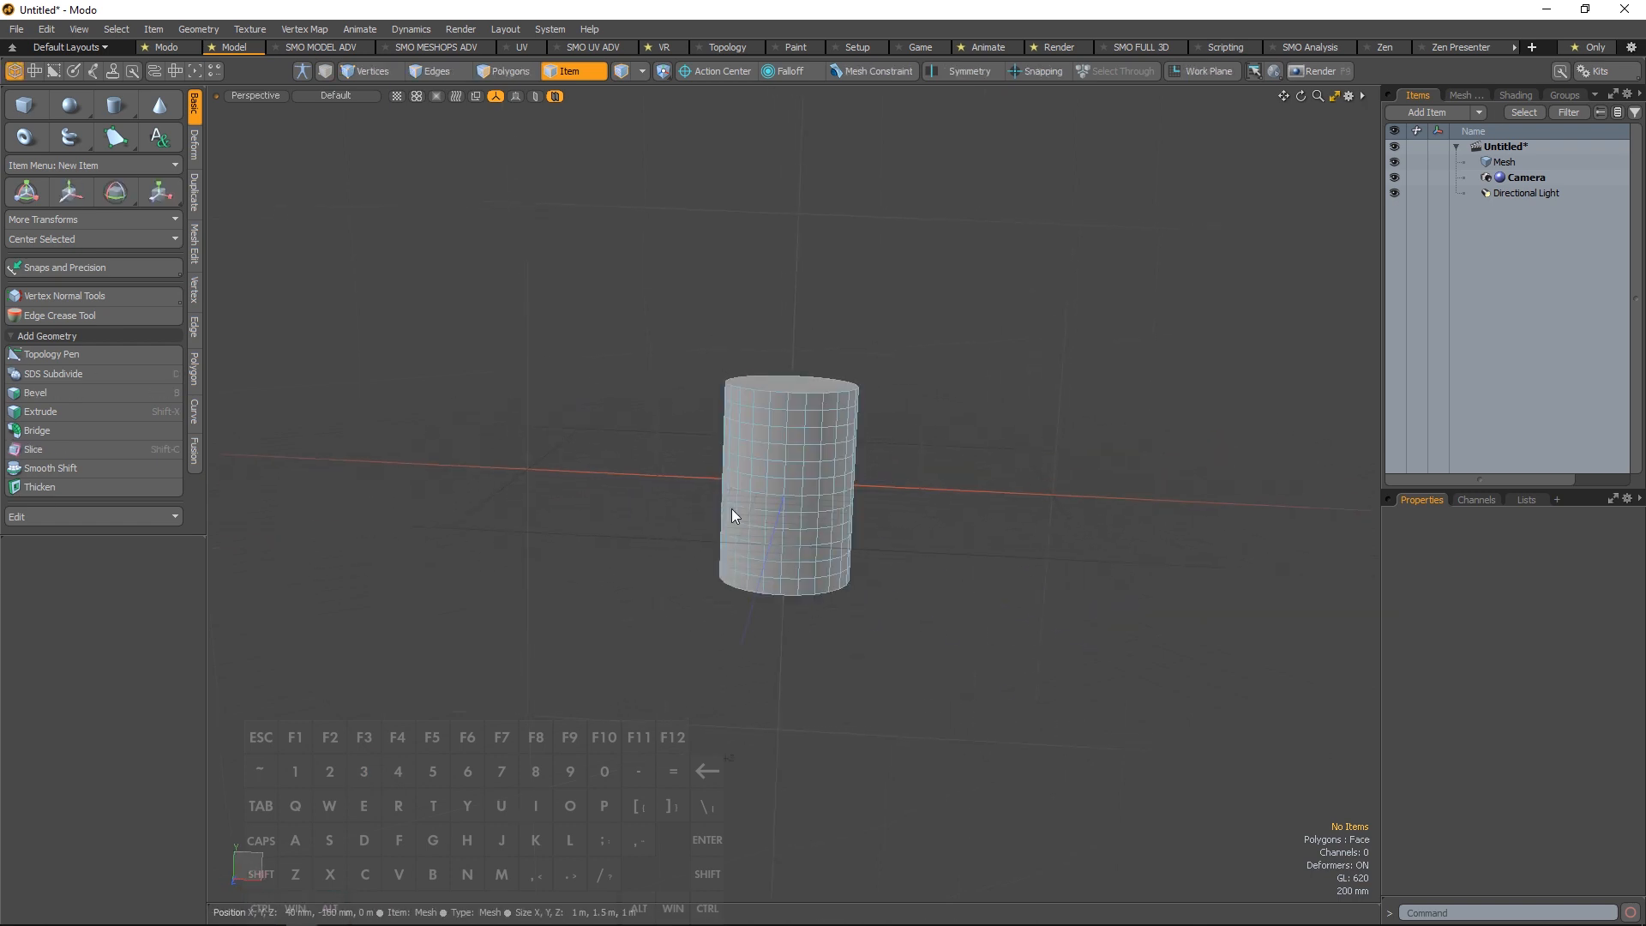
Examine the list of available viewport color schemes without choosing another one
click(76, 31)
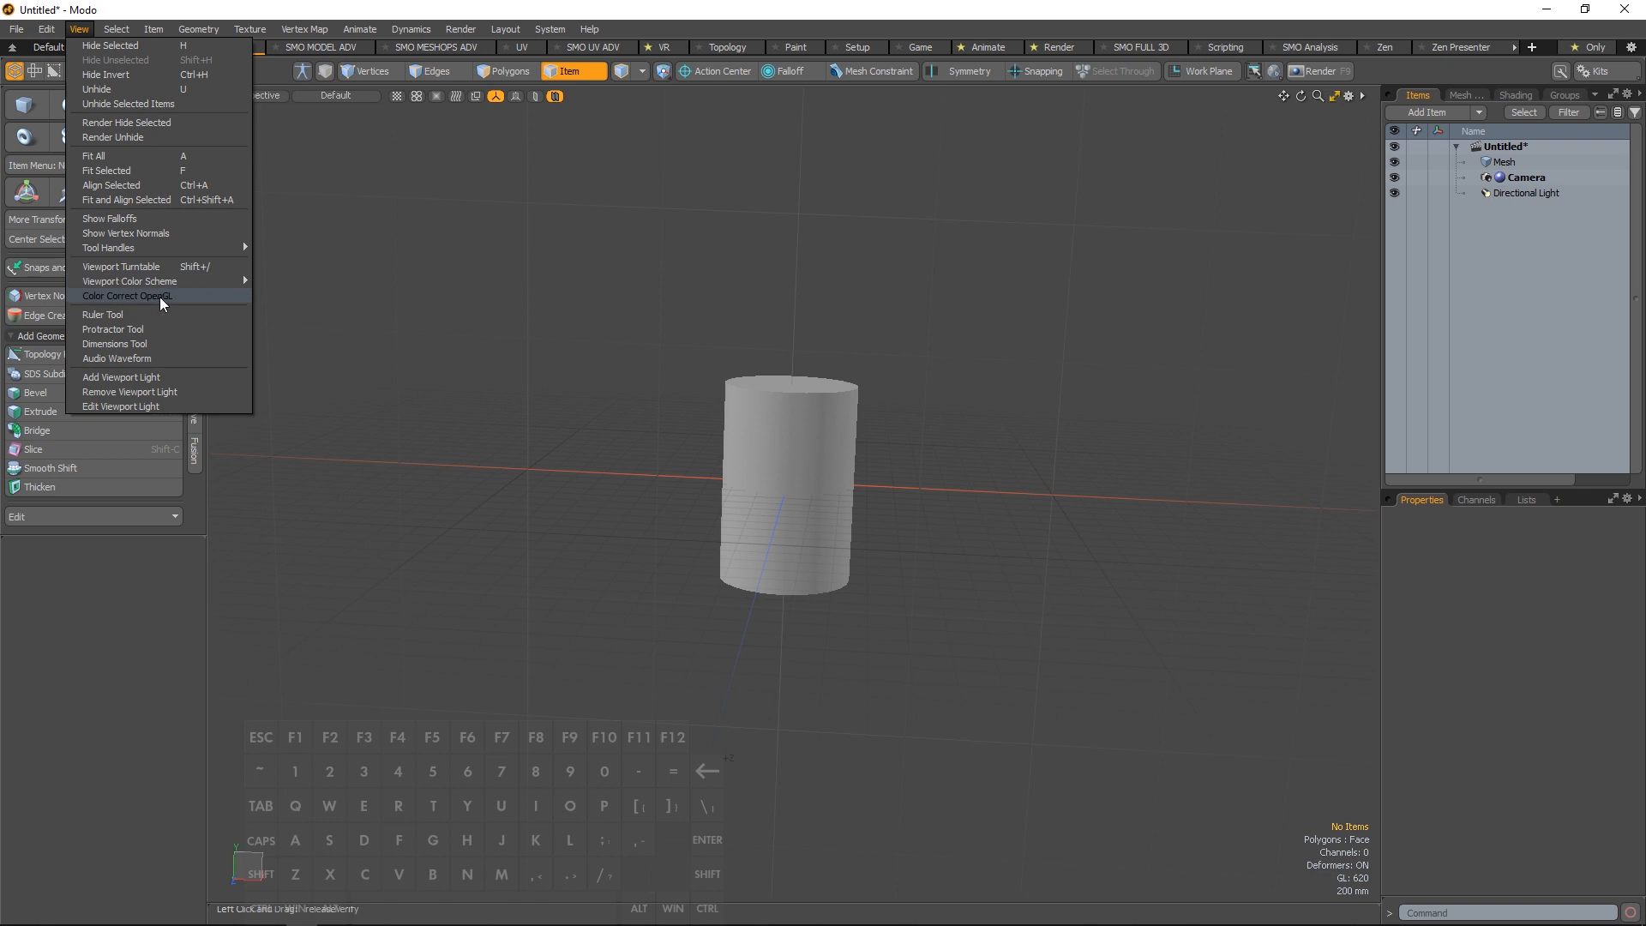
mouse_move(187, 283)
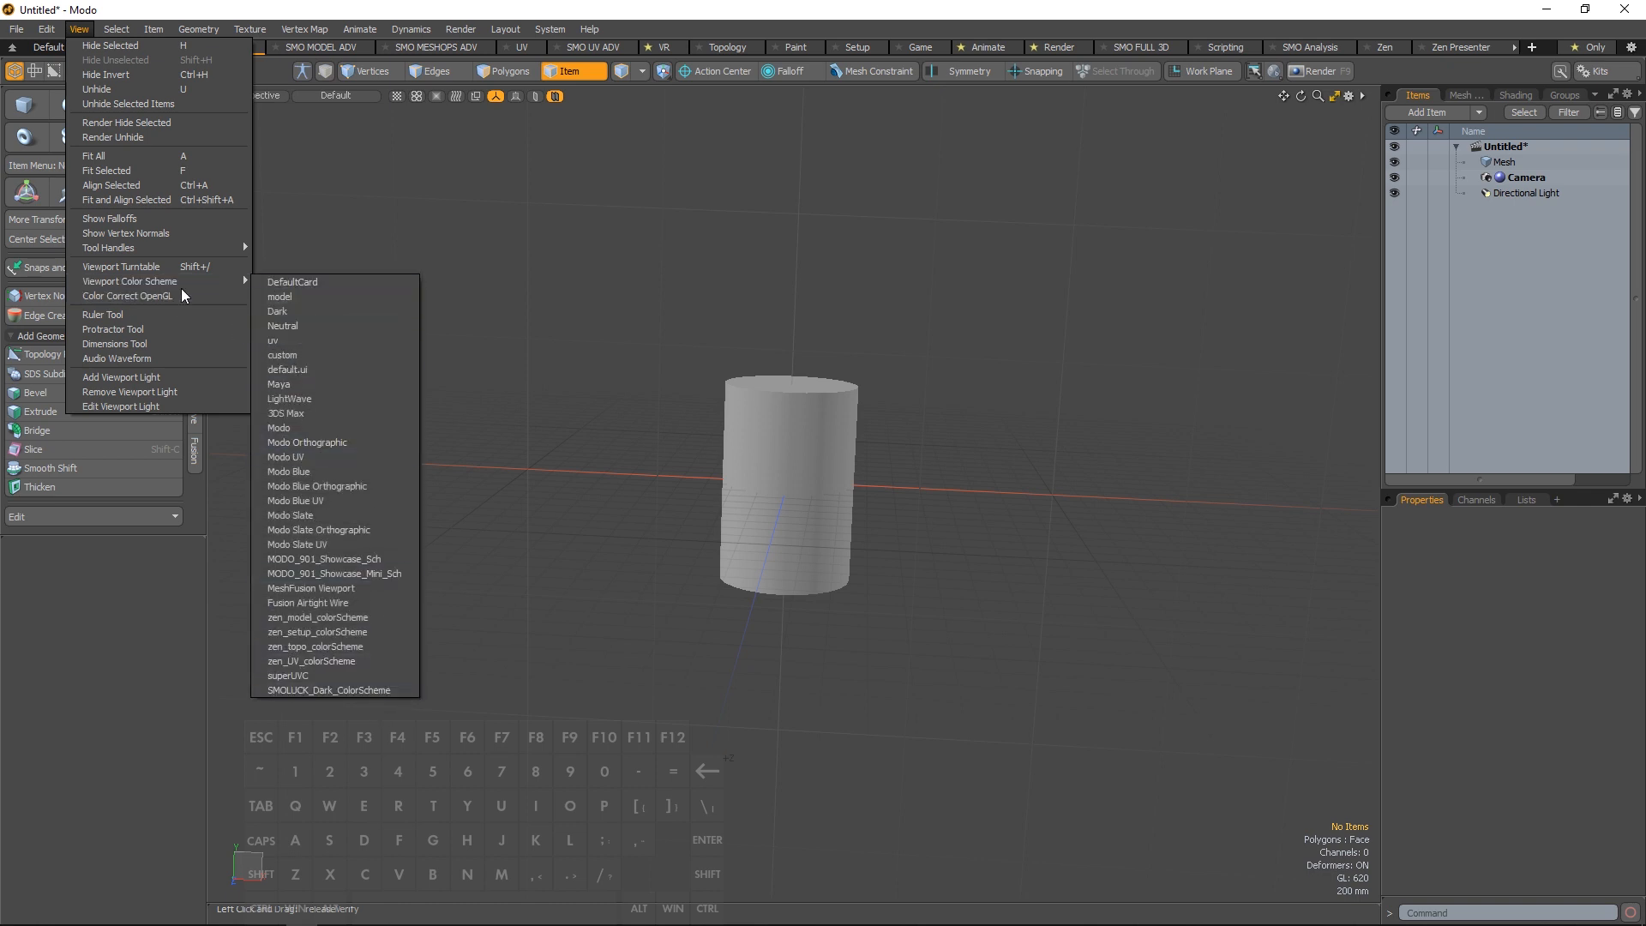
mouse_move(137, 281)
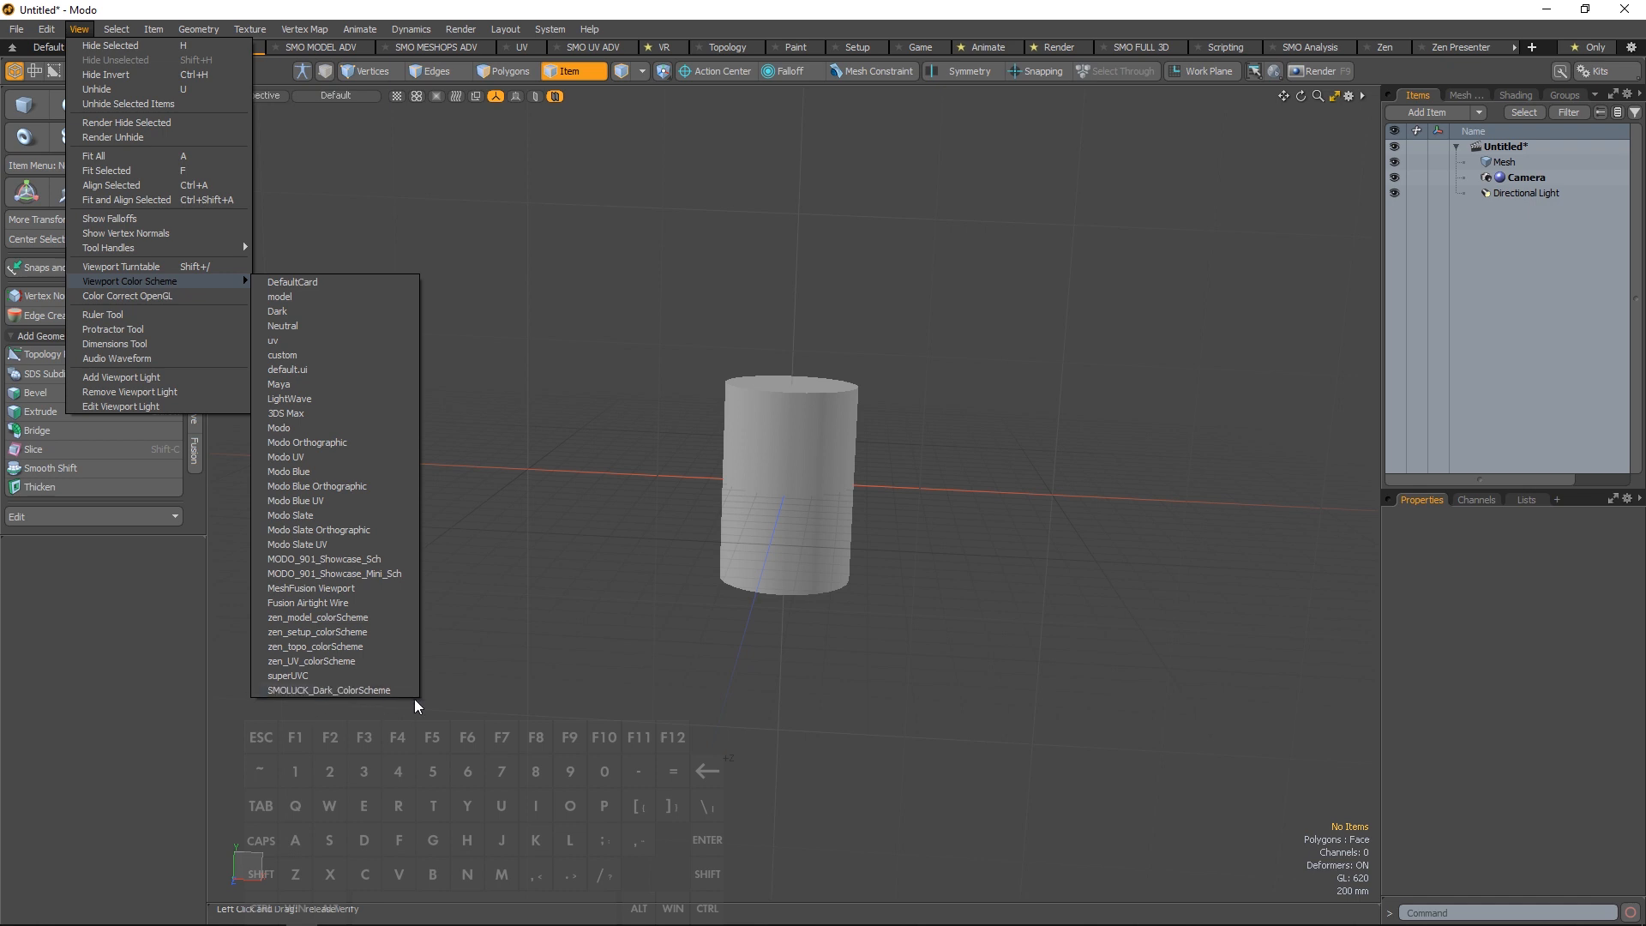
click(588, 626)
mouse_move(684, 371)
alt+mouse_down()
mouse_move(563, 379)
mouse_move(687, 395)
alt+mouse_up()
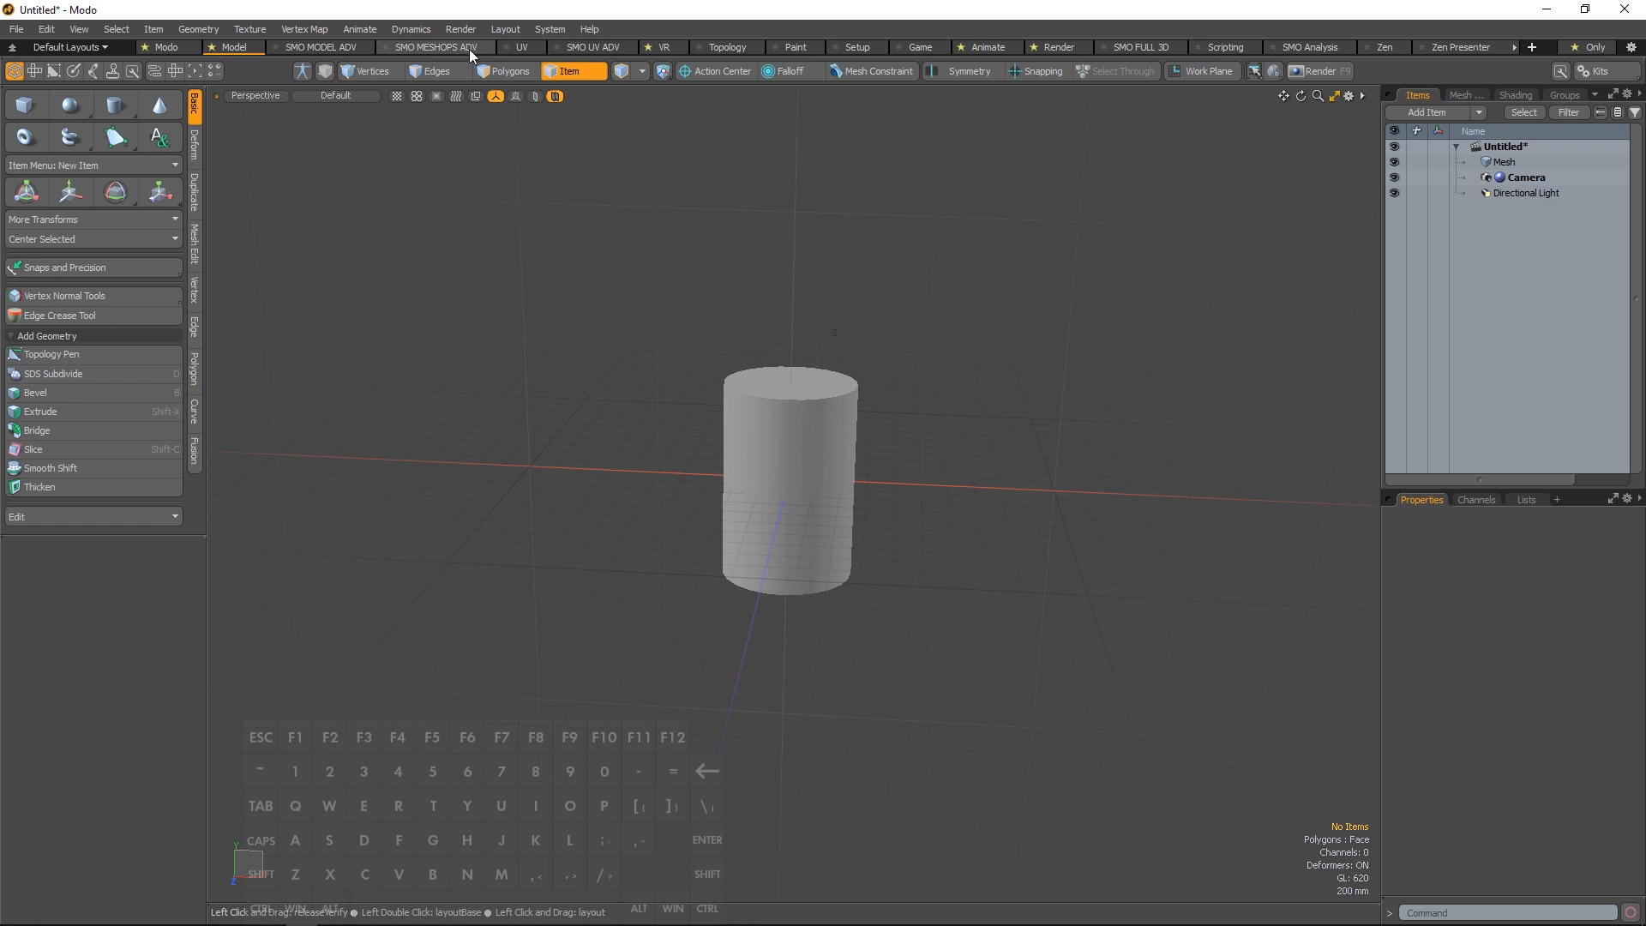
alt+drag(677, 517, 619, 498)
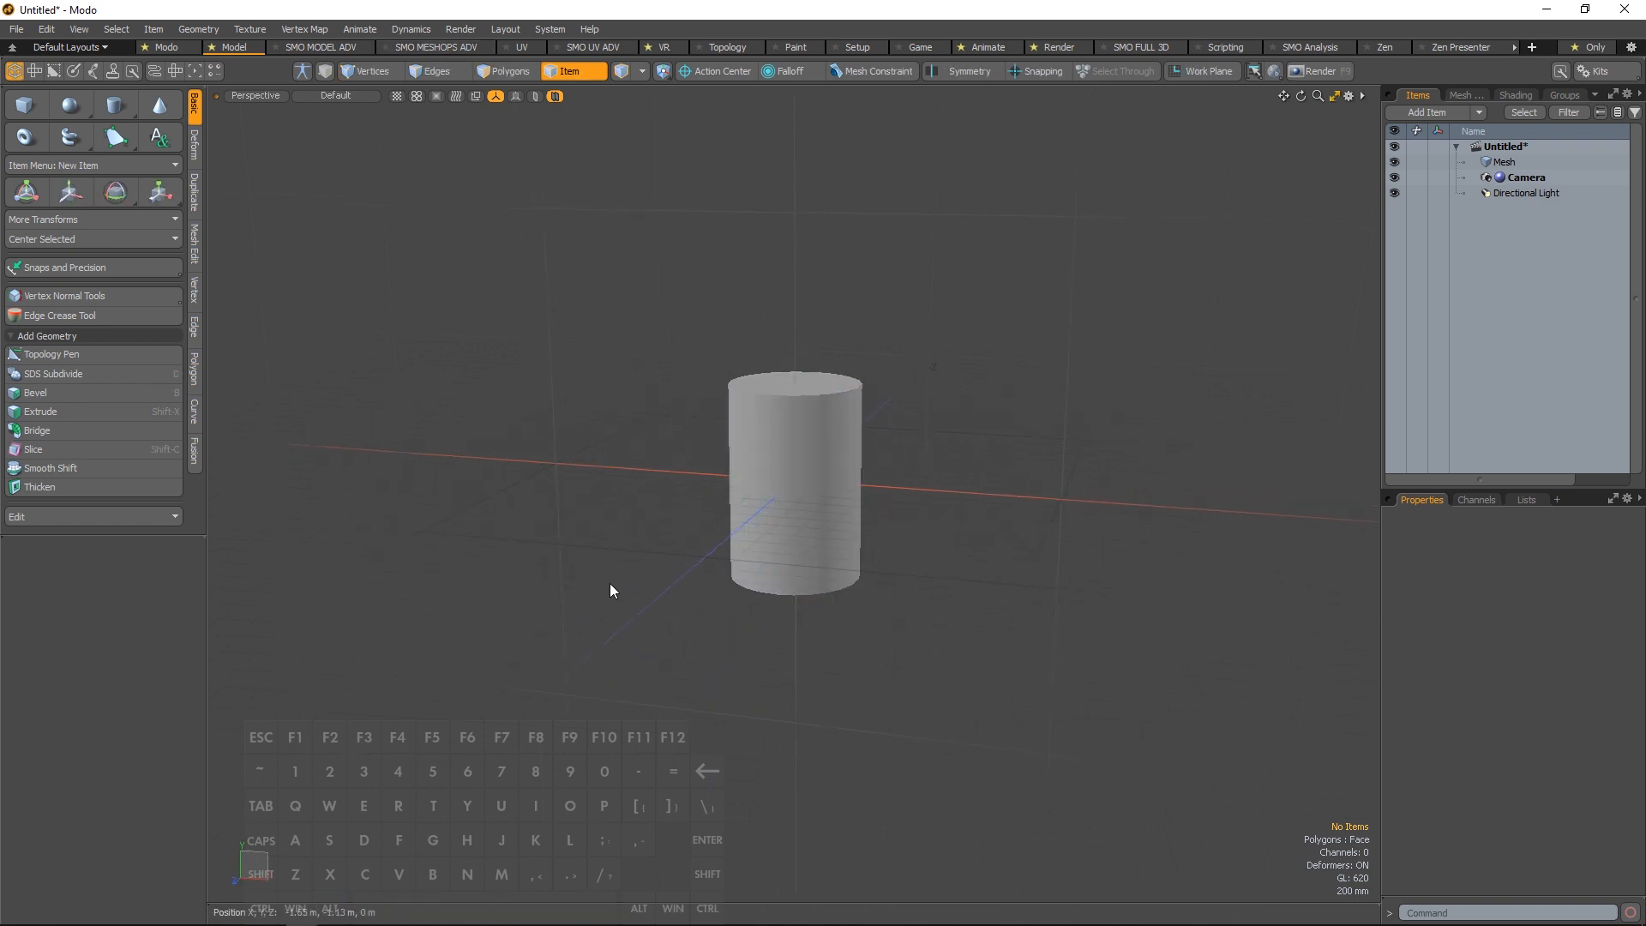
key(ctrl)
key(3)
key(3)
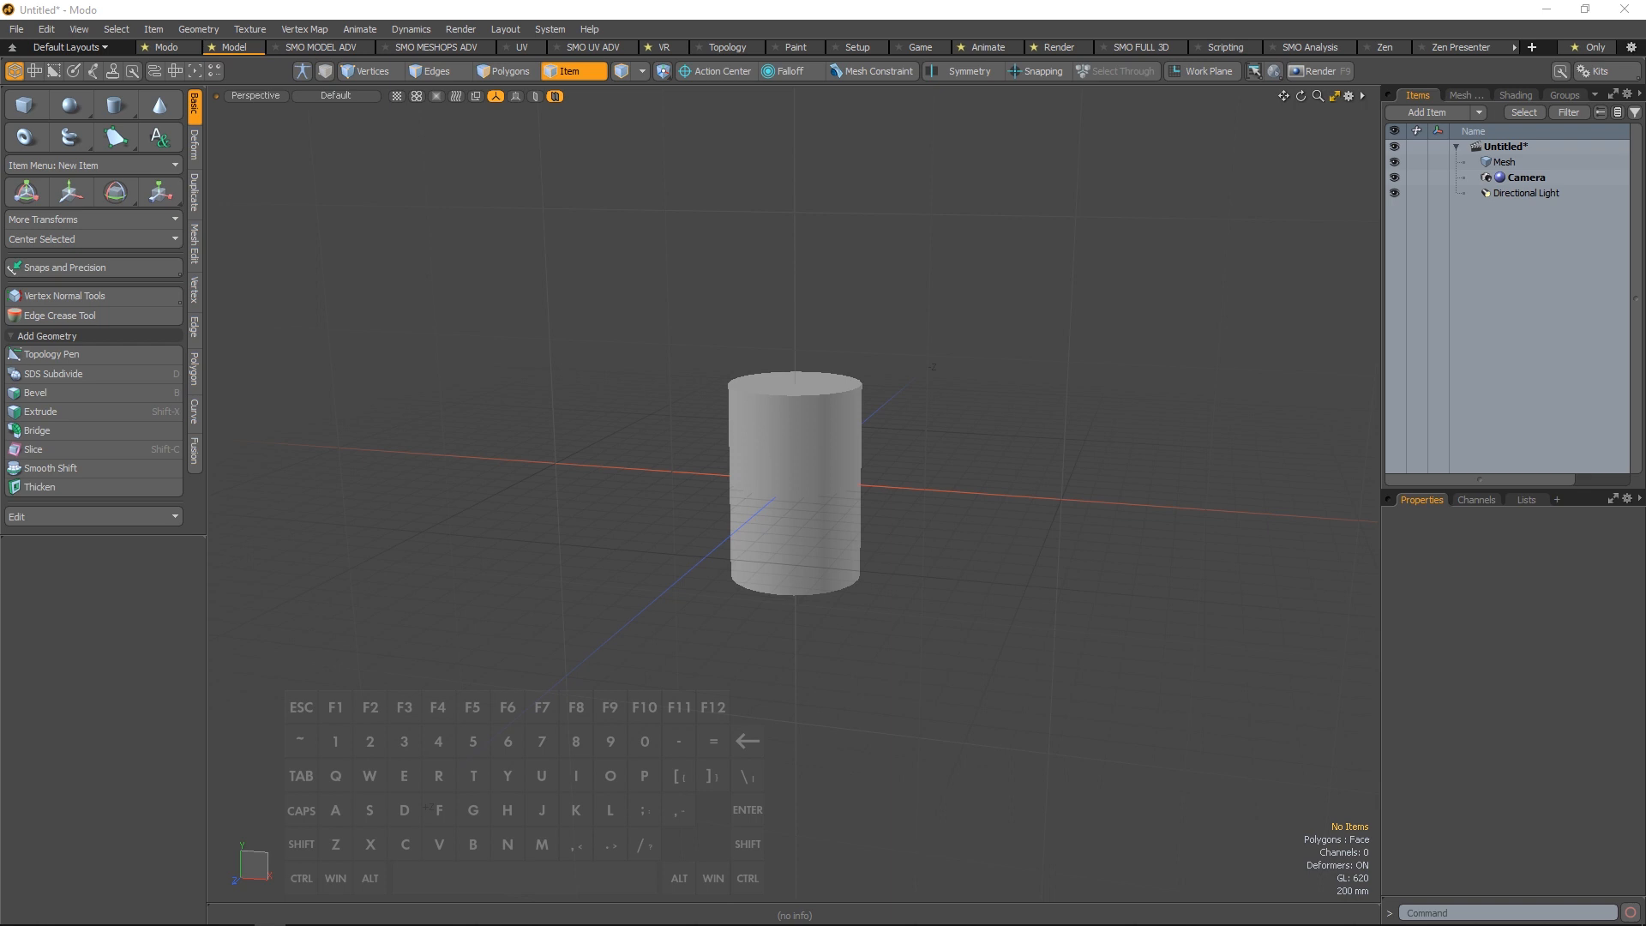
key(ctrl+alt+3)
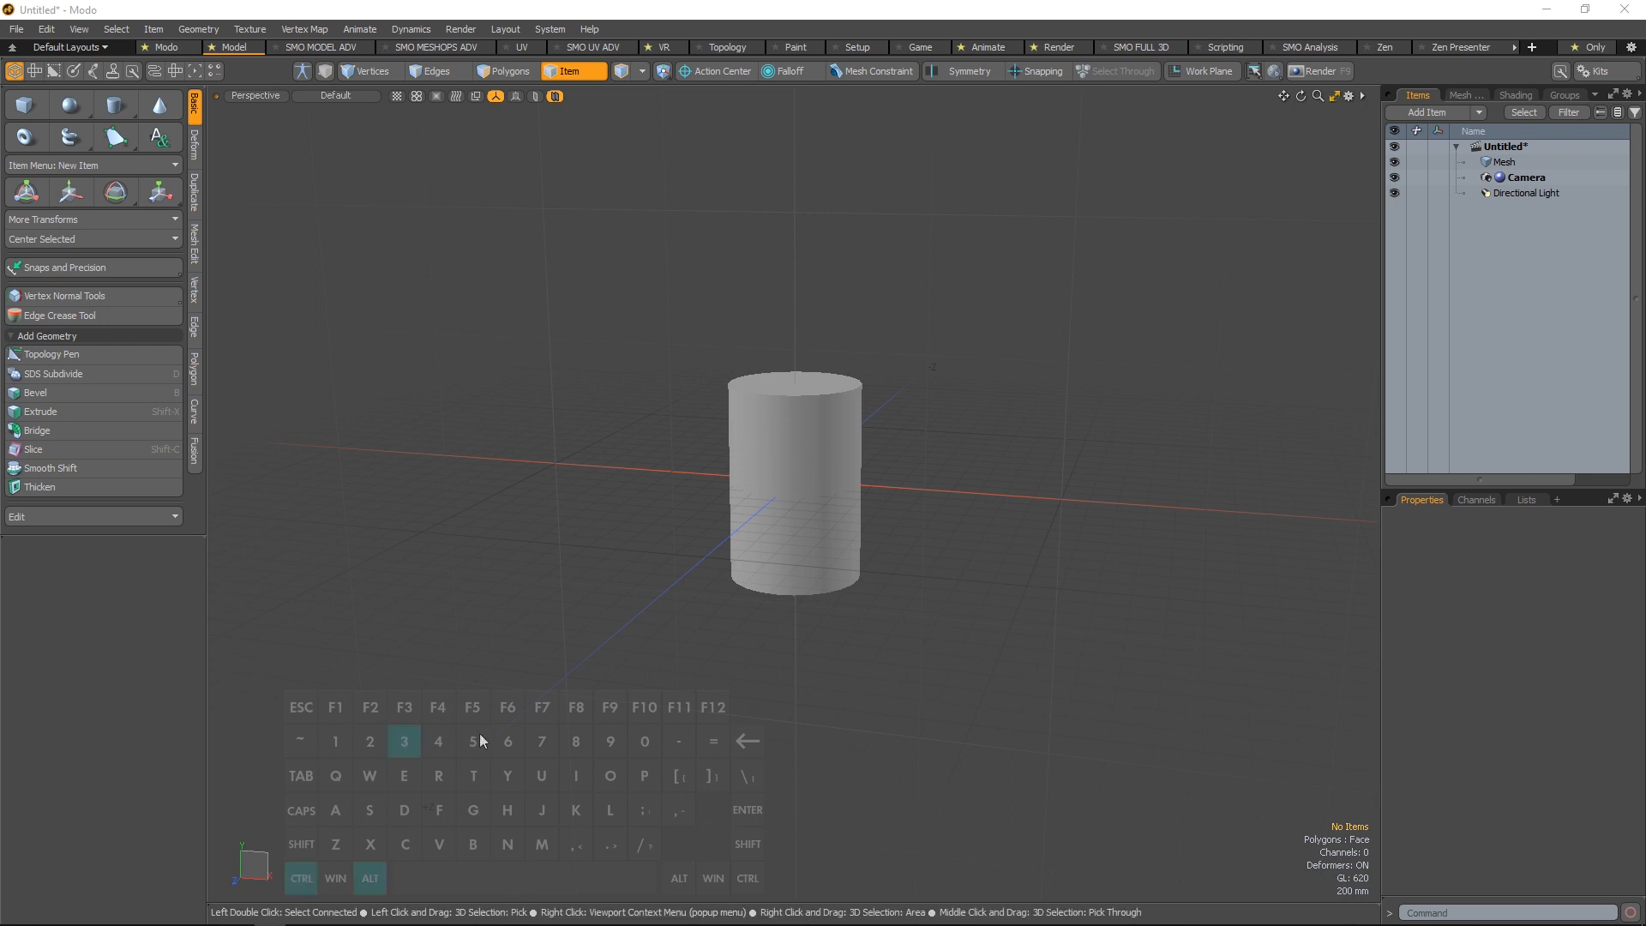
click(521, 716)
key(ctrl+alt+3)
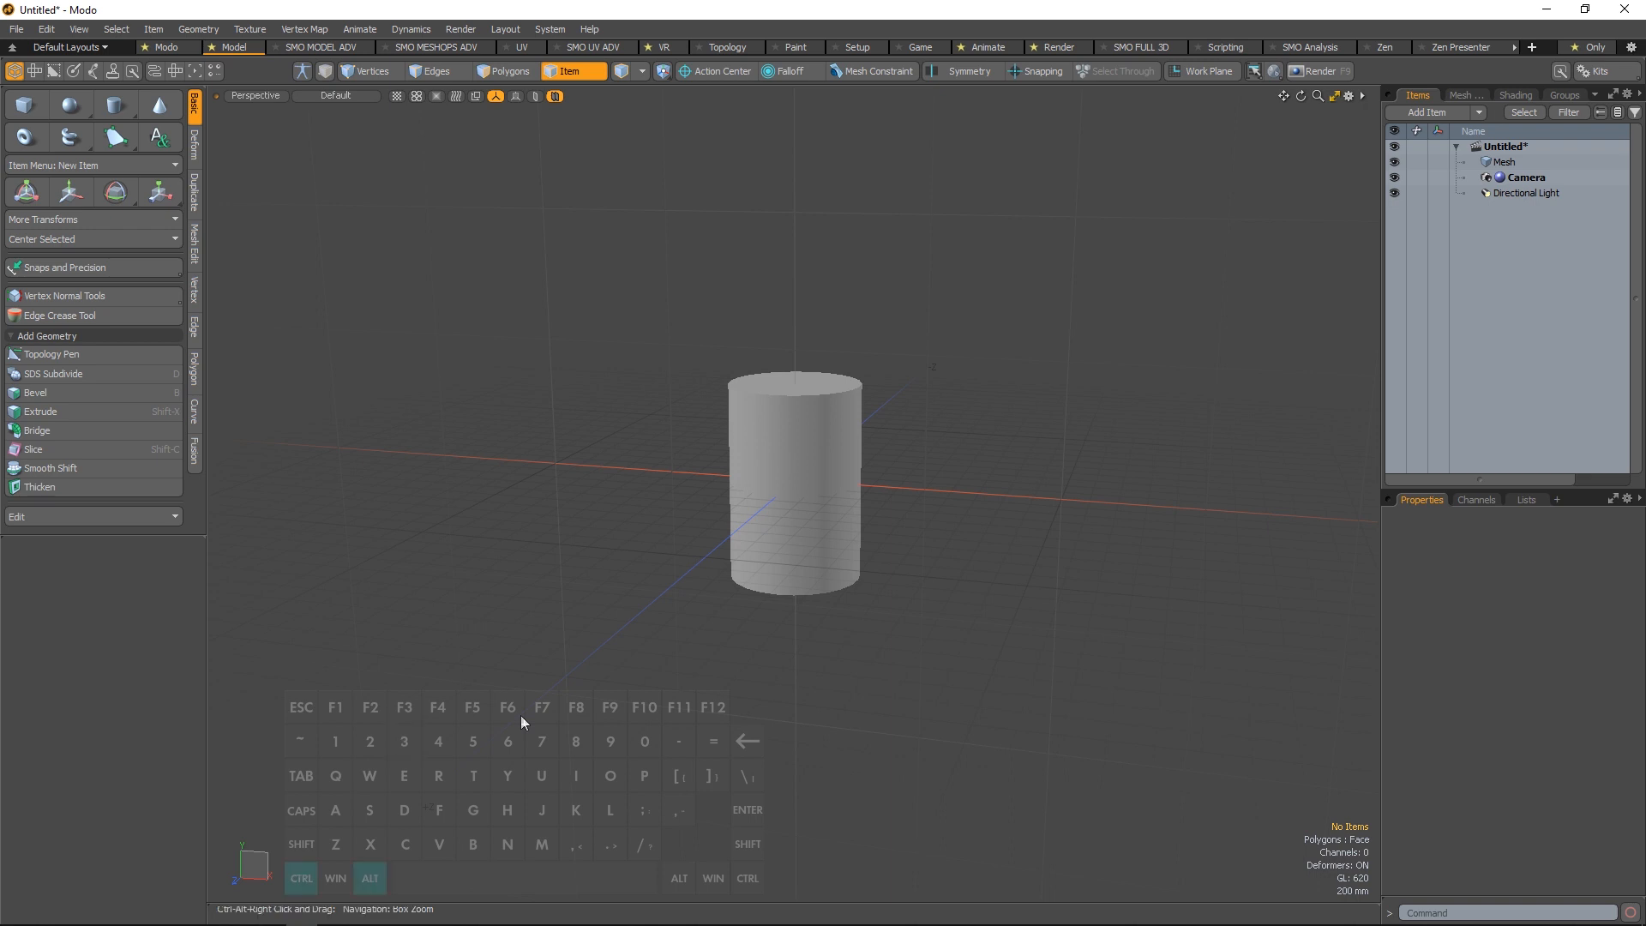
Switch to the SMO MODEL ADV layout and fill its empty viewport with the SMO MODEL Advanced preset
click(368, 52)
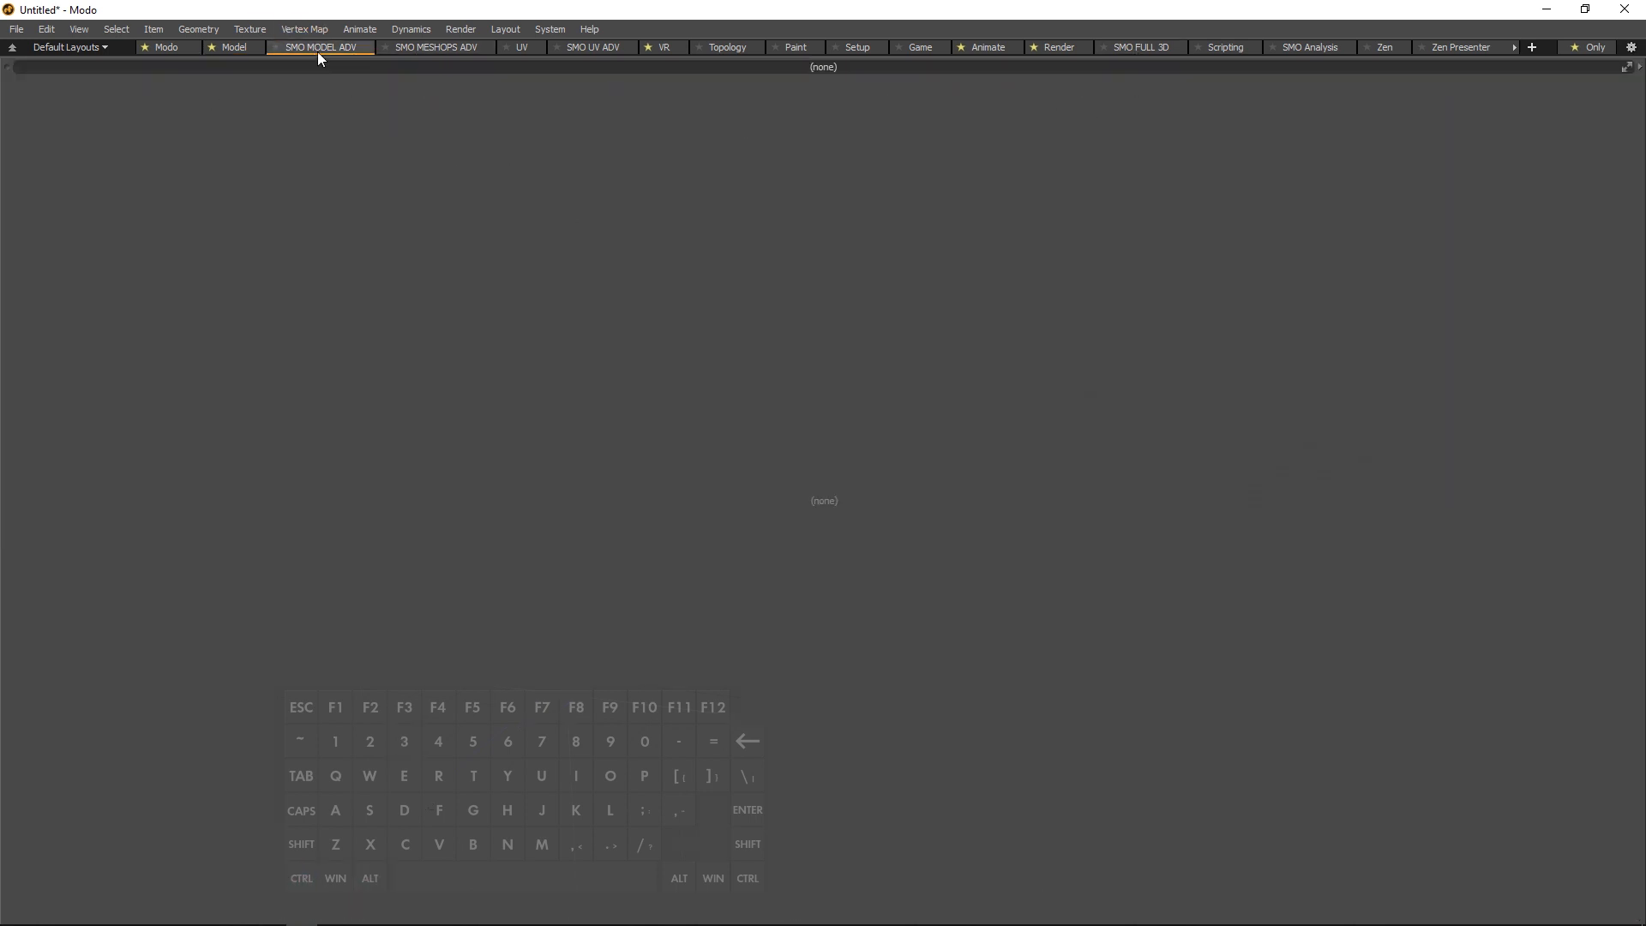
click(1640, 73)
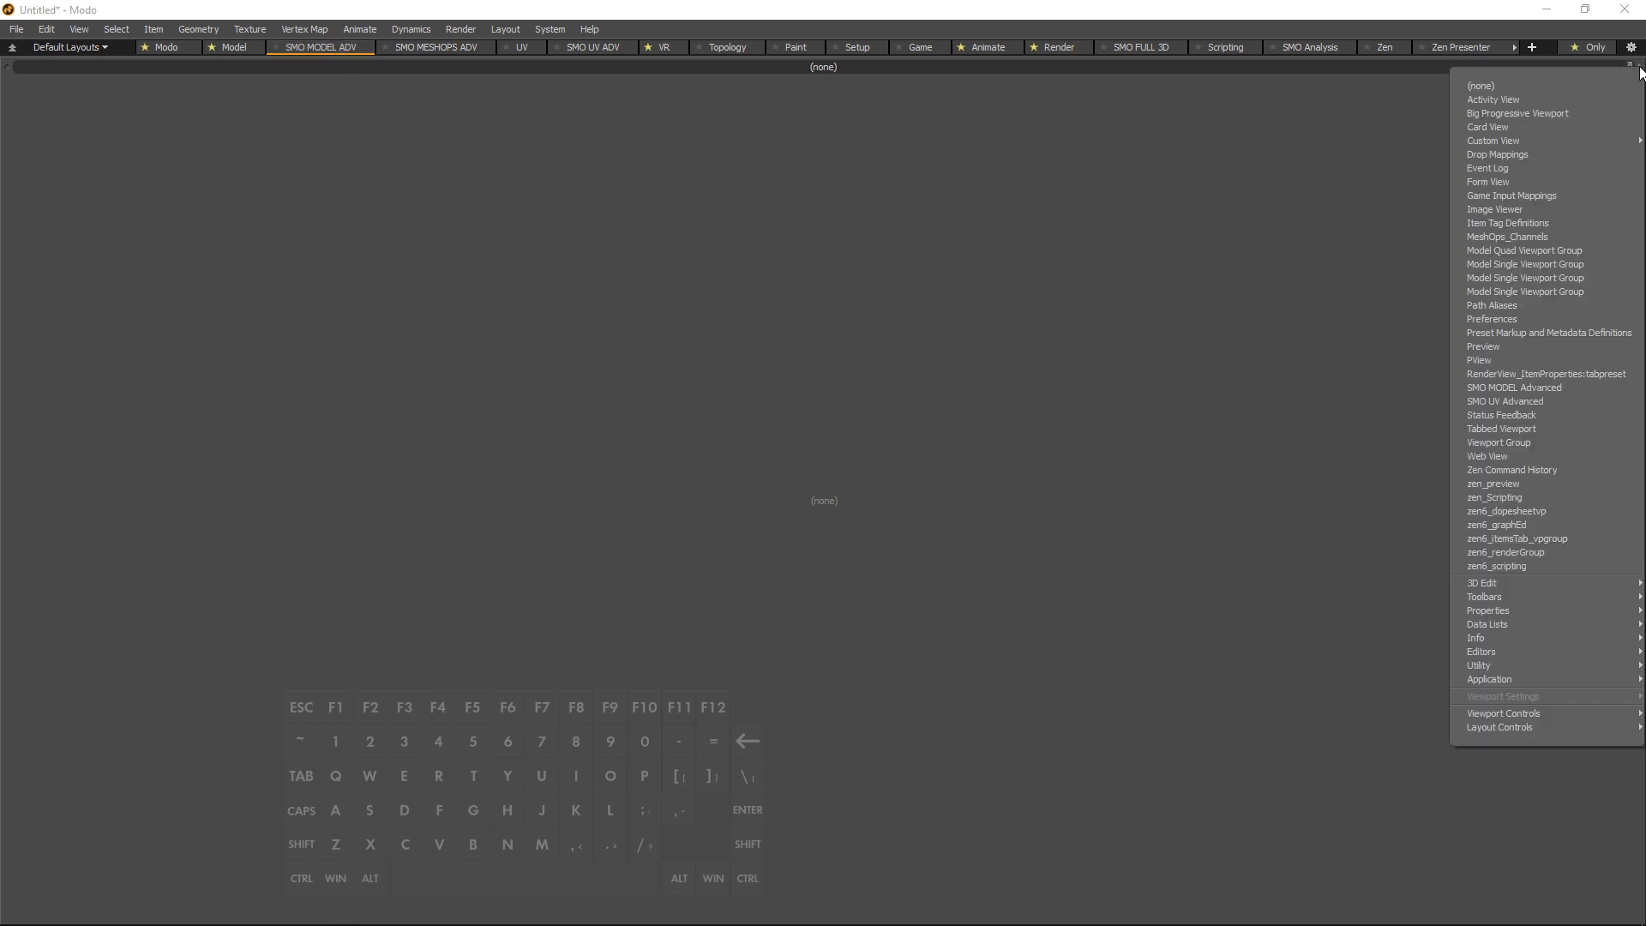
click(1410, 137)
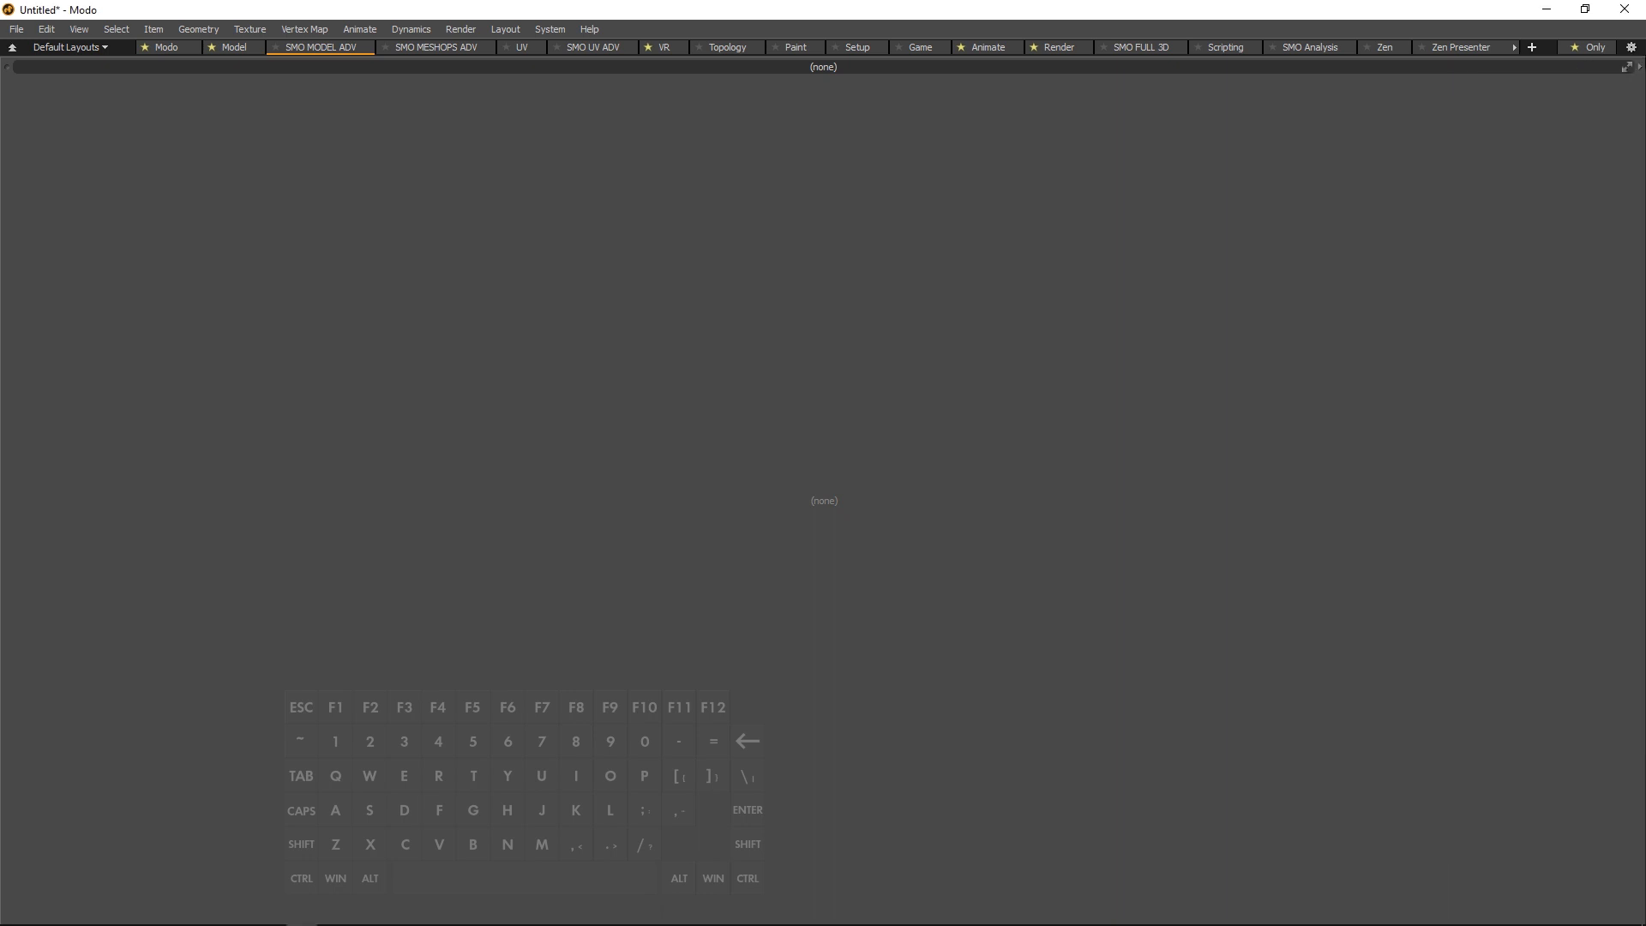
click(1639, 75)
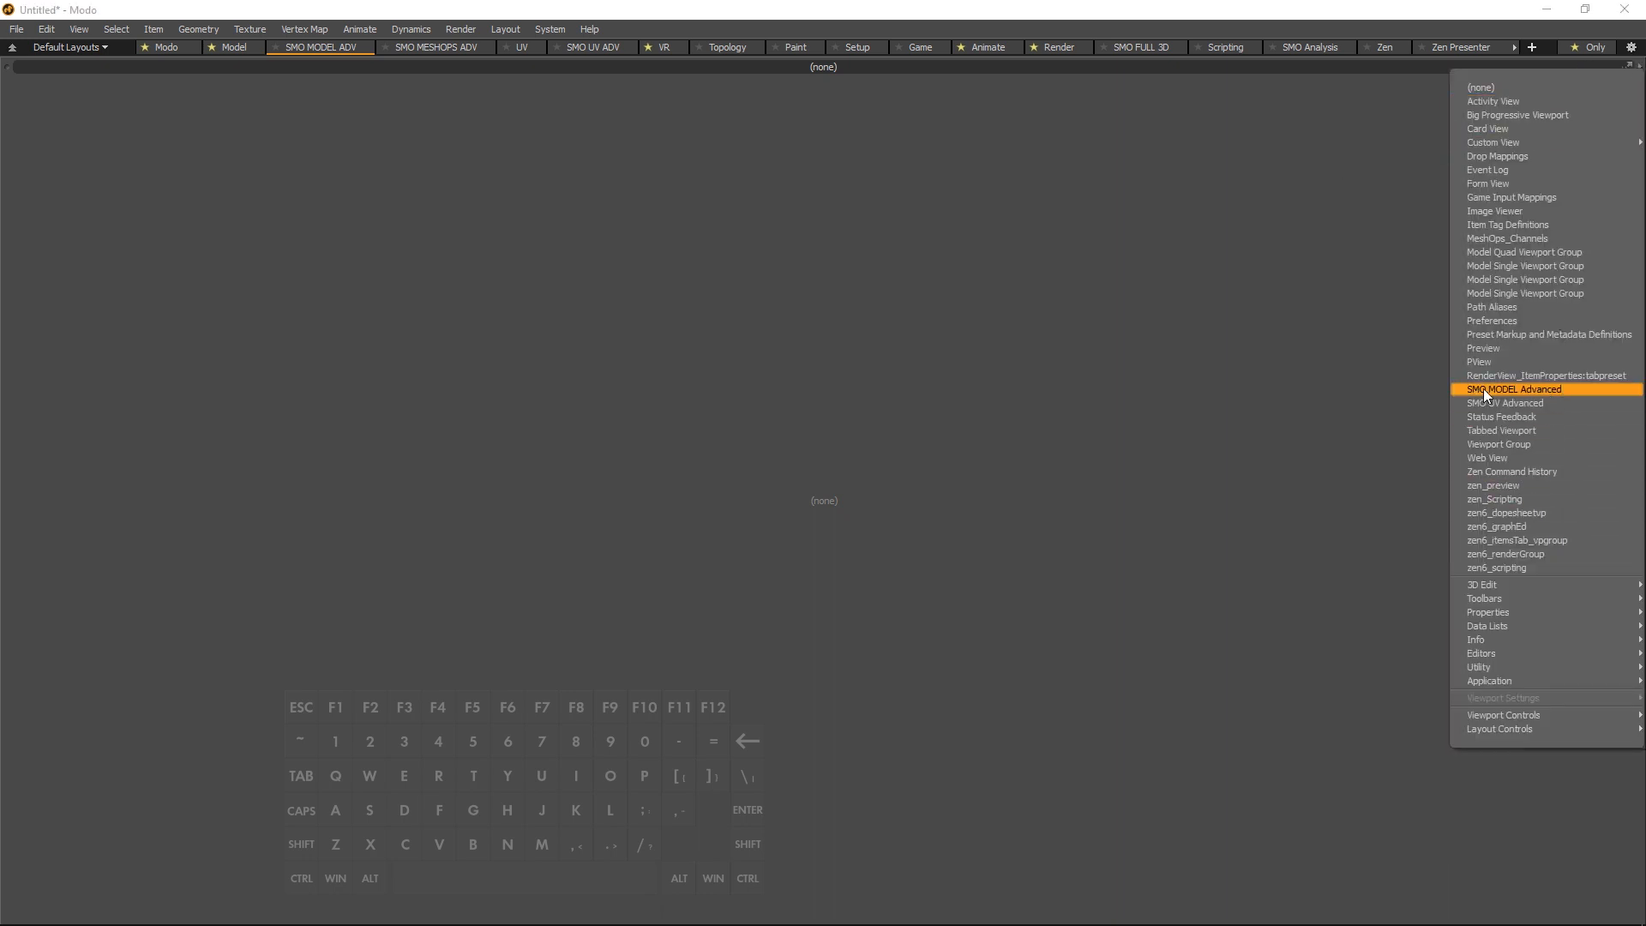
click(1591, 391)
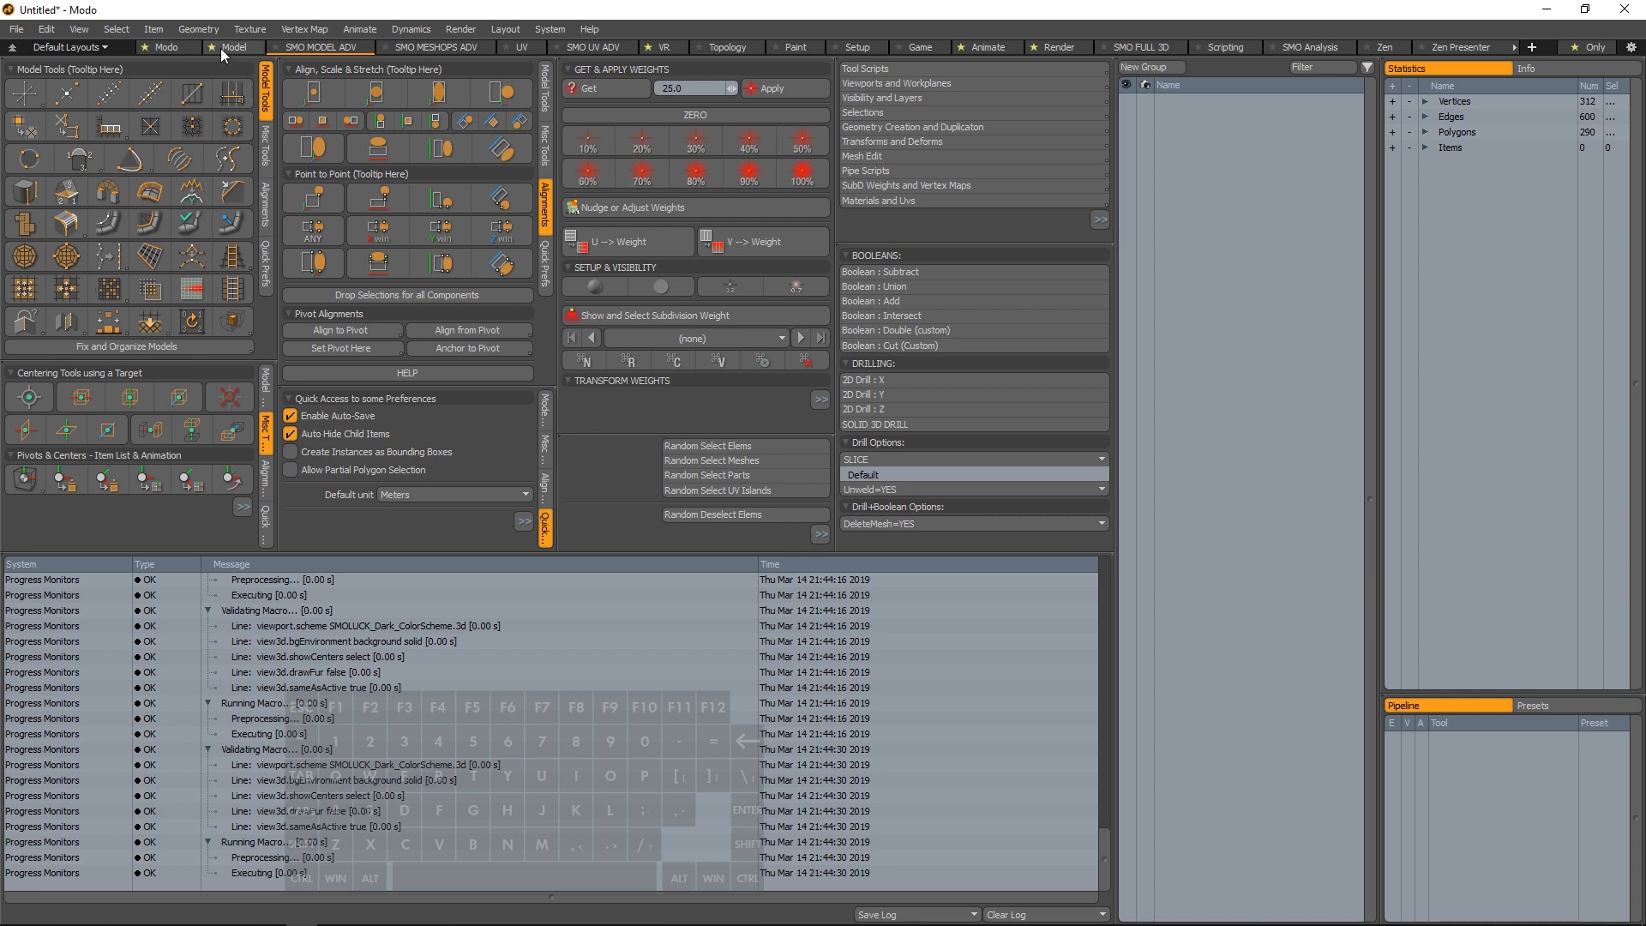
In the SMO MODEL ADV layout, expand the Polygons, Edges and Items statistics and enlarge the tool area above the event log
click(173, 49)
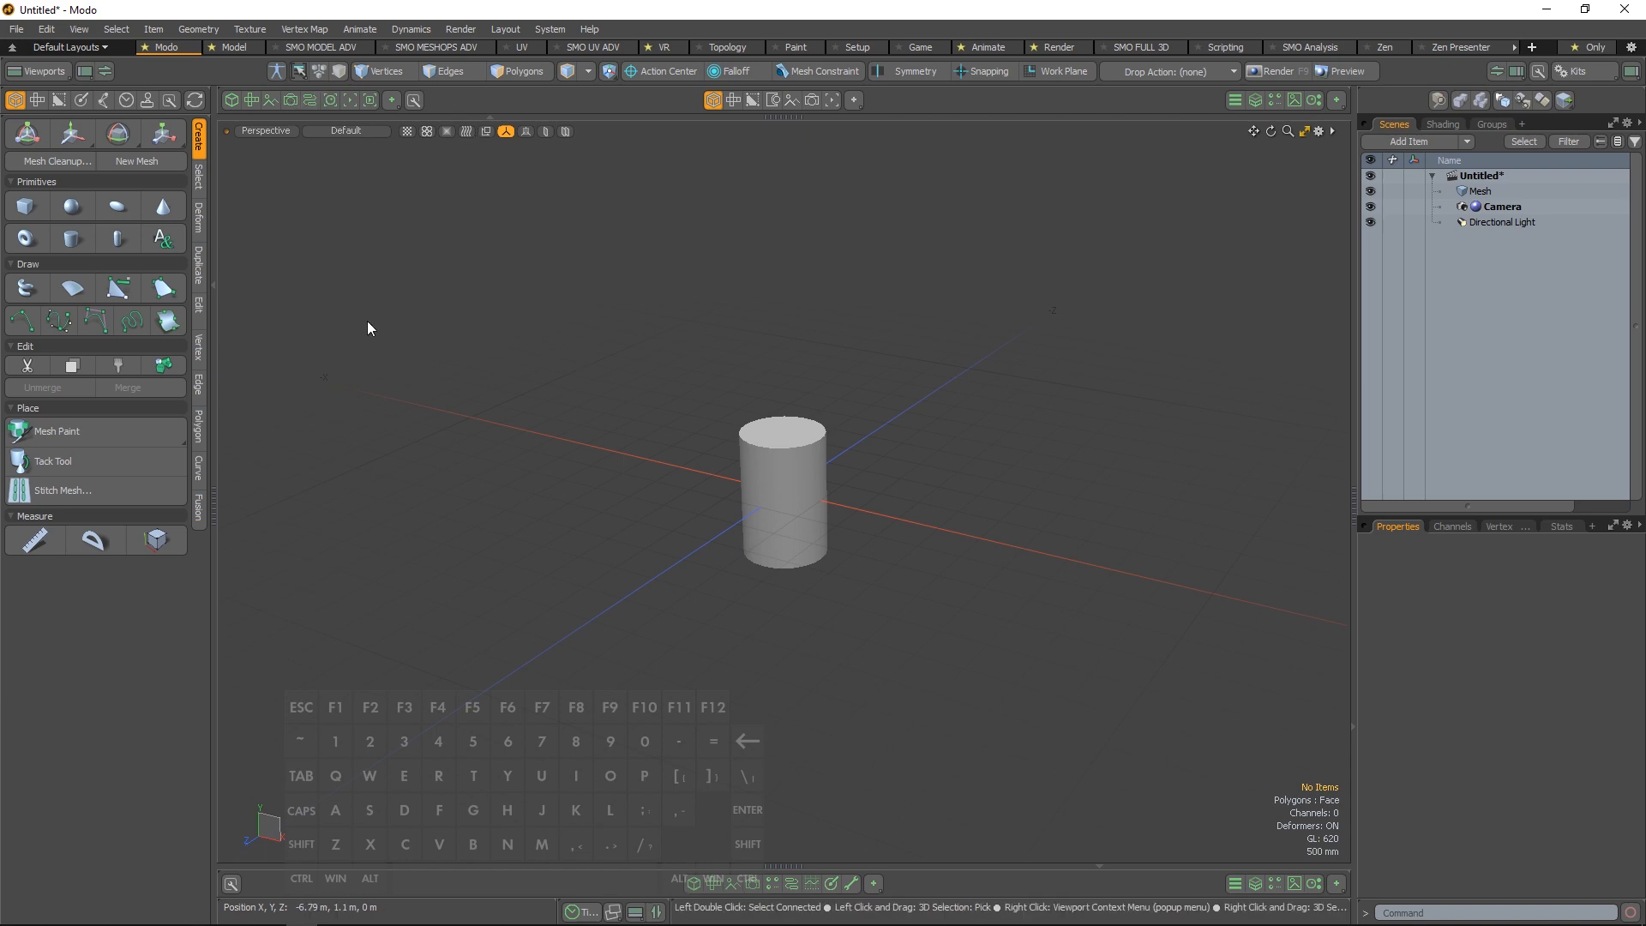
click(337, 44)
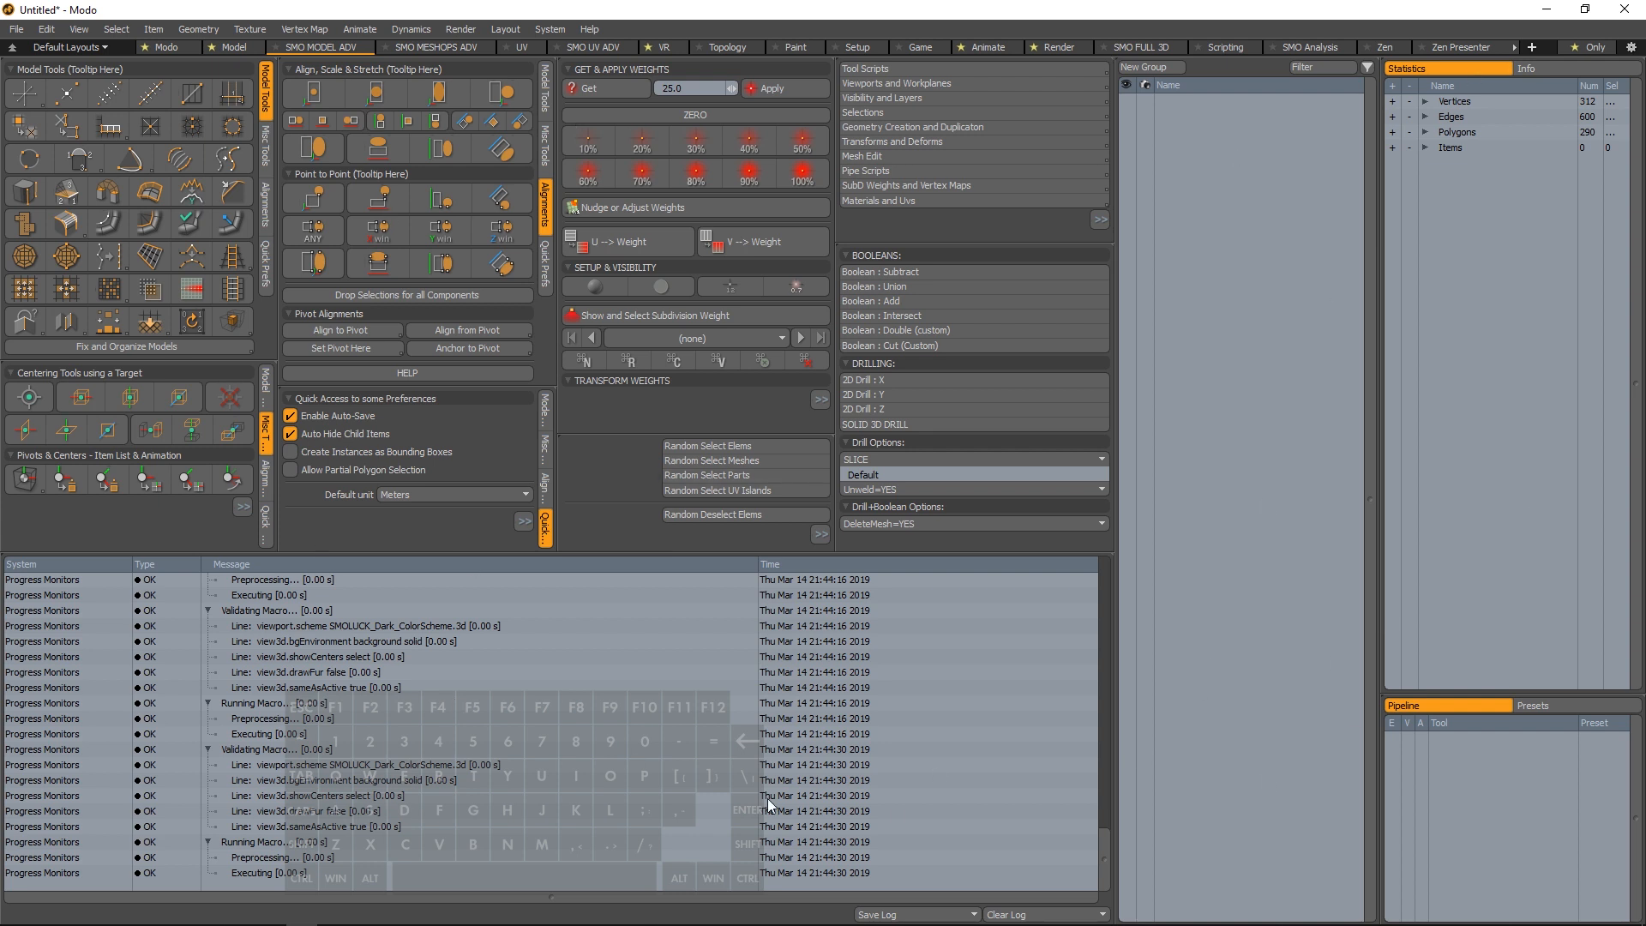
click(1424, 132)
click(1425, 117)
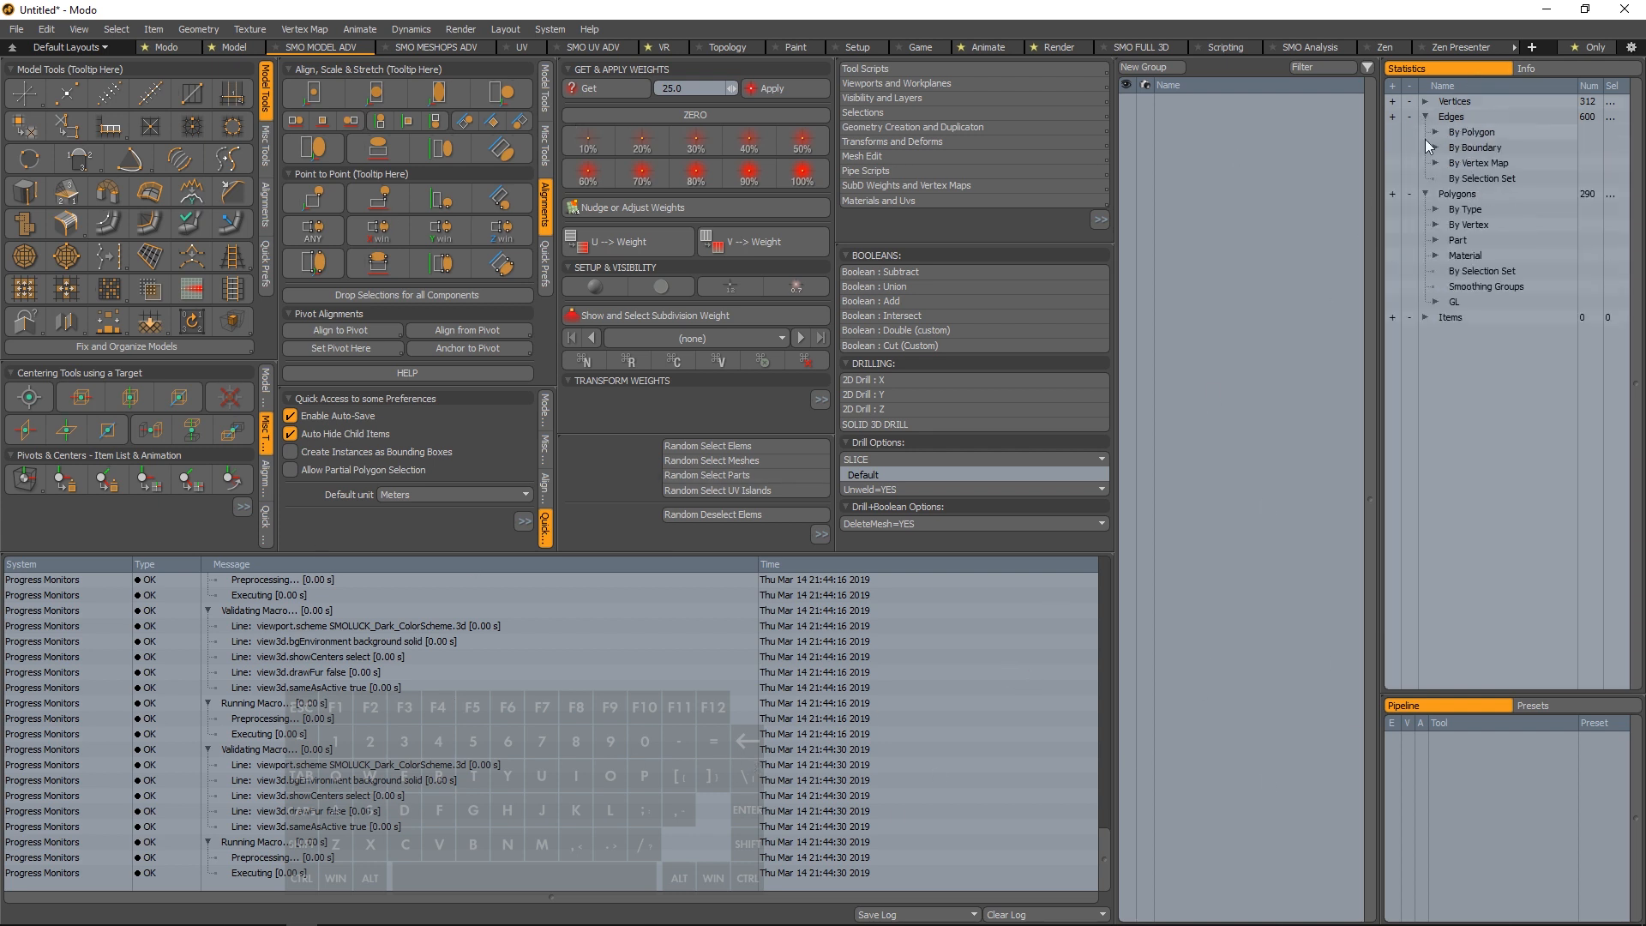
click(1425, 317)
drag(765, 555, 772, 624)
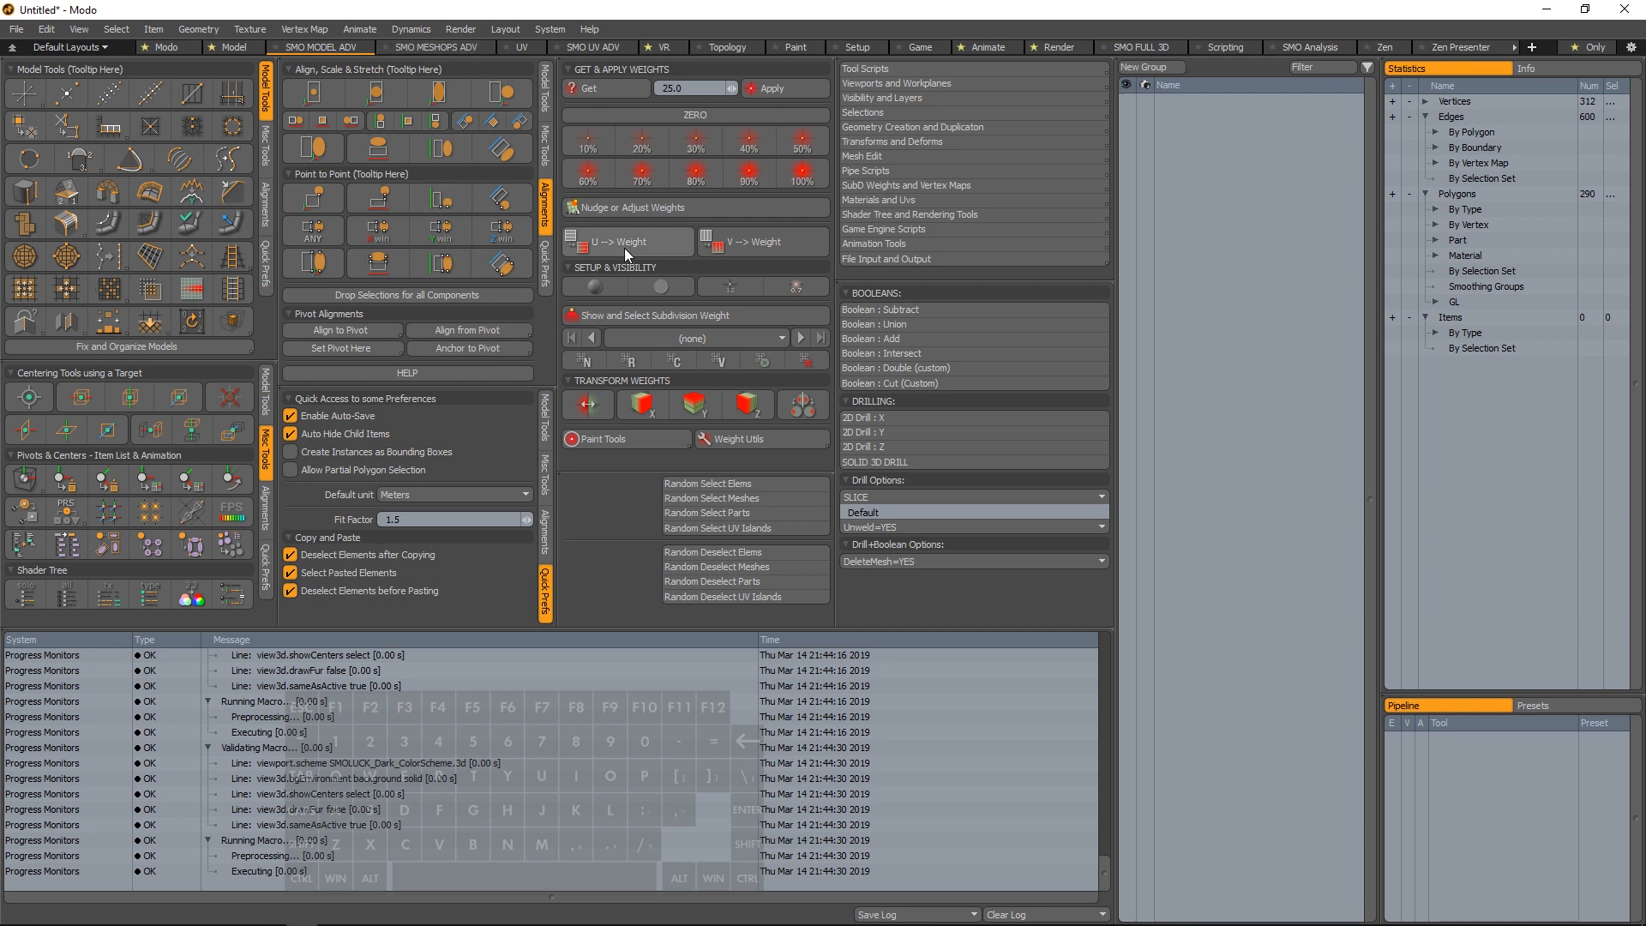
Switch to the SMO MESHOPS ADV layout and look through its Channel Links, Channels and Swapper views
click(456, 48)
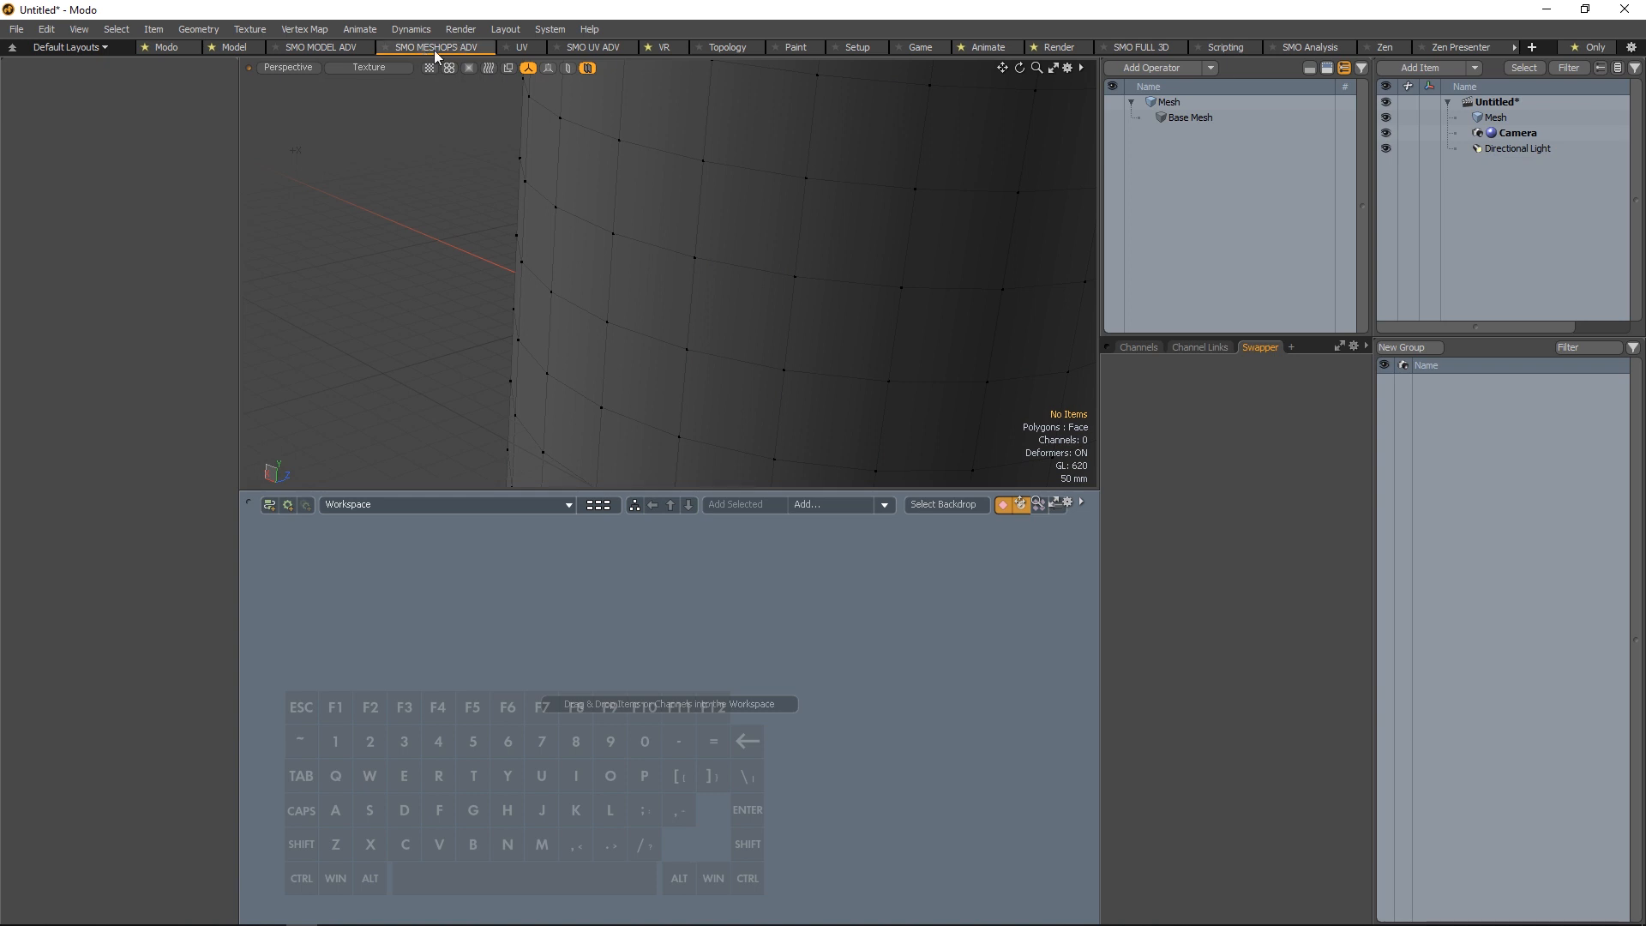
scroll(703, 302, down, 5)
alt+drag(602, 260, 641, 272)
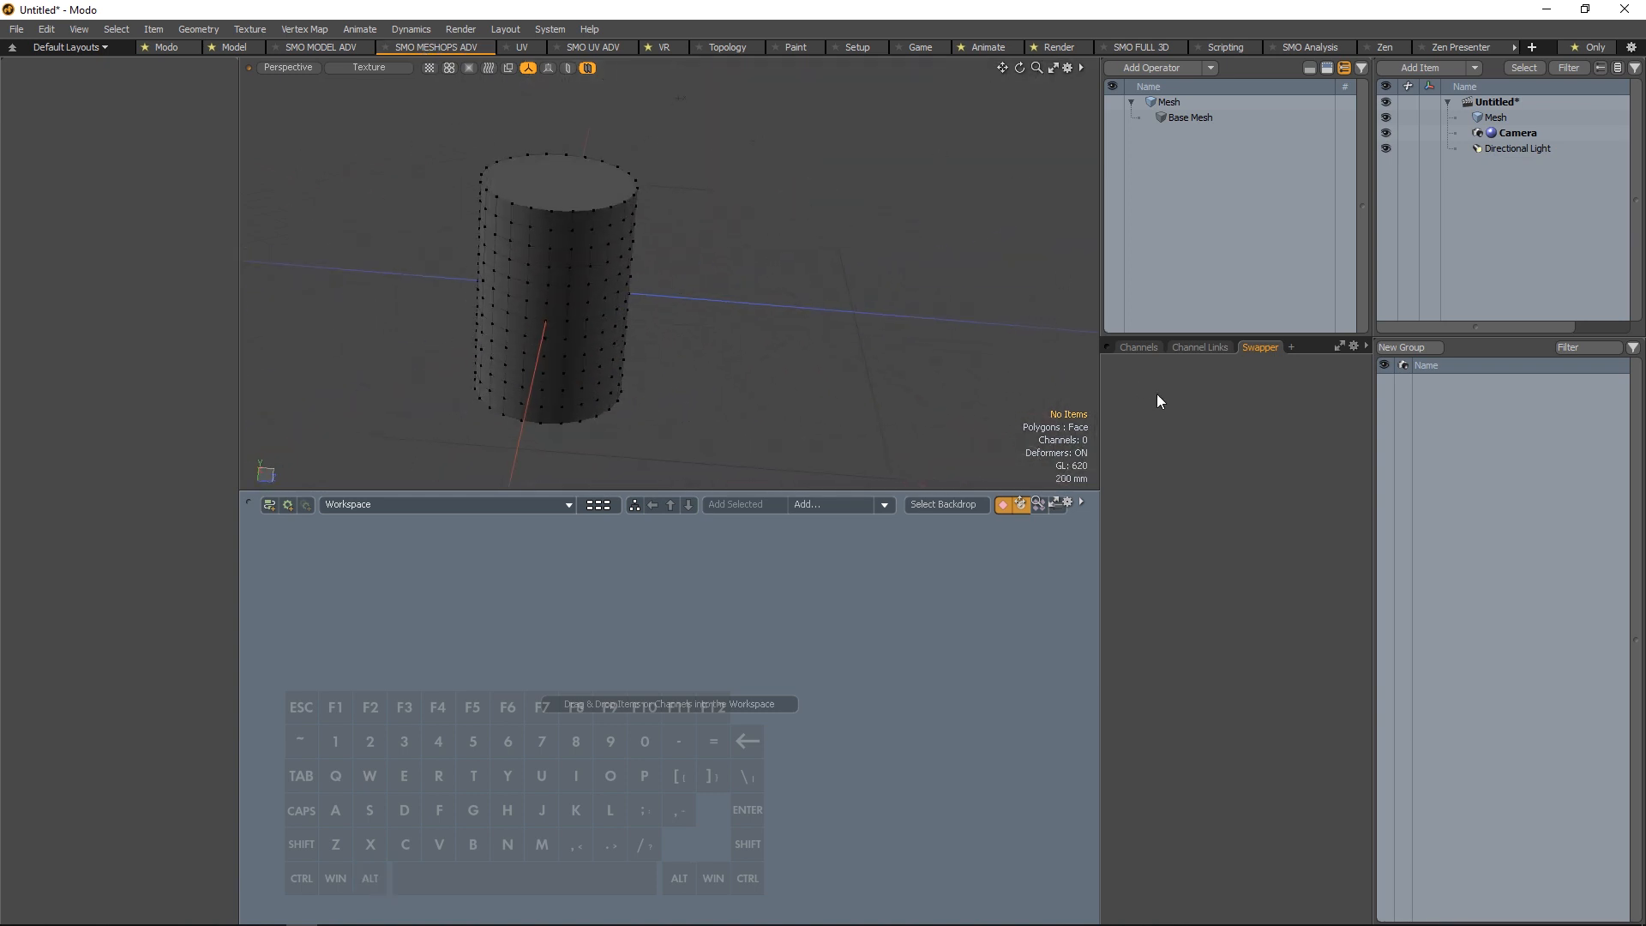
click(1200, 348)
click(1146, 348)
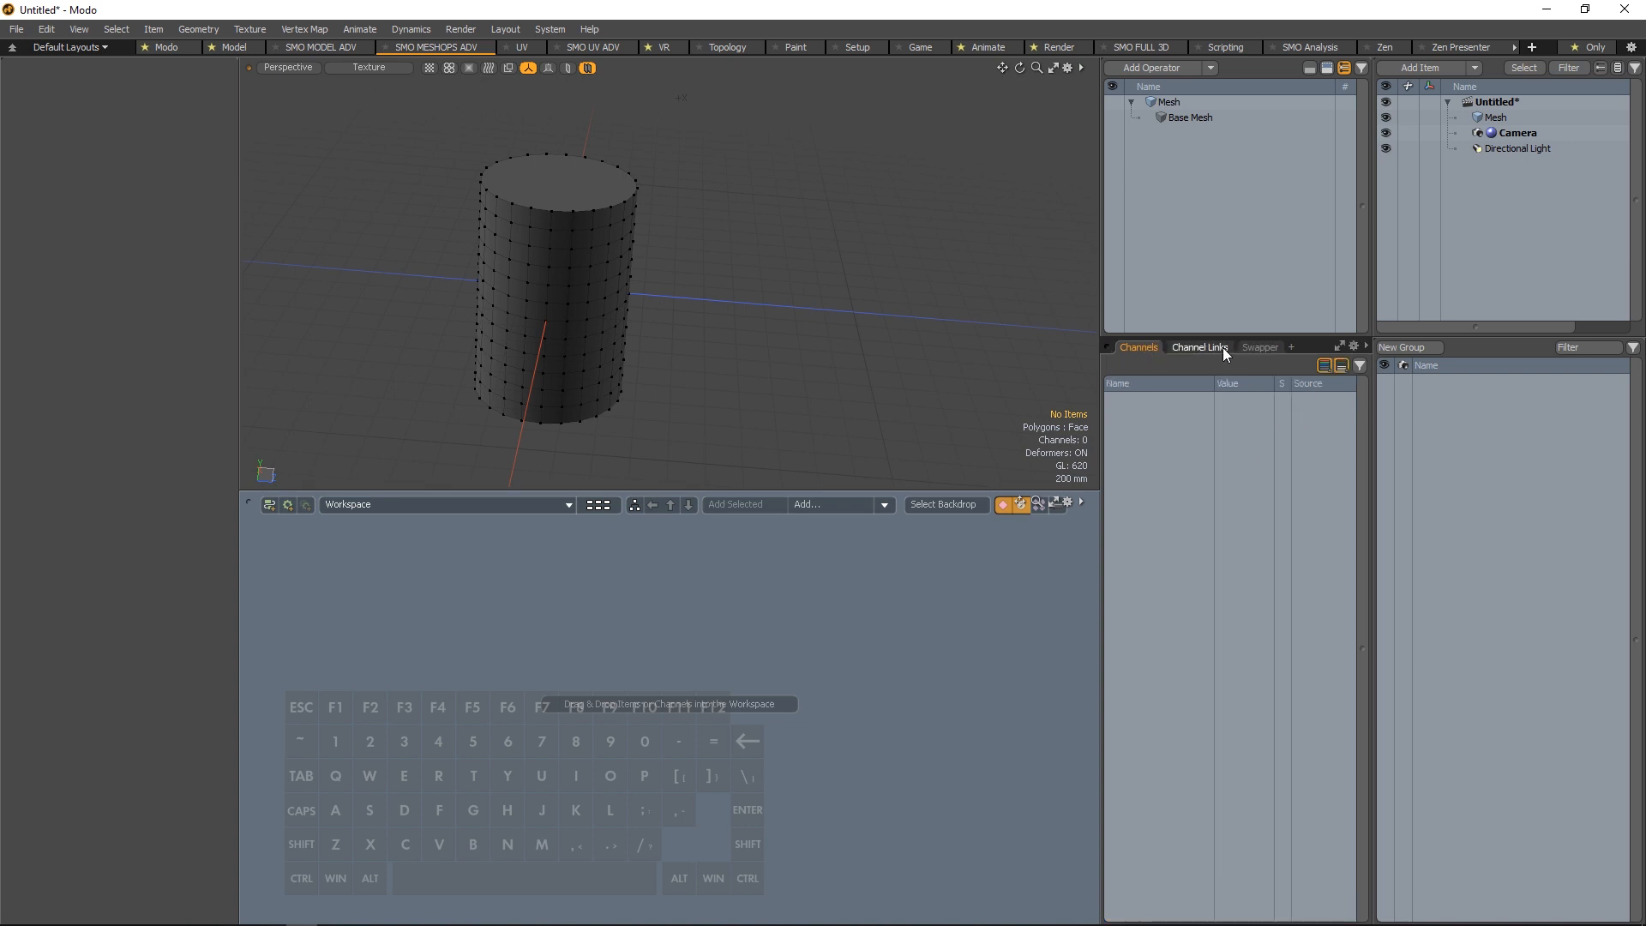
click(1221, 347)
click(1259, 348)
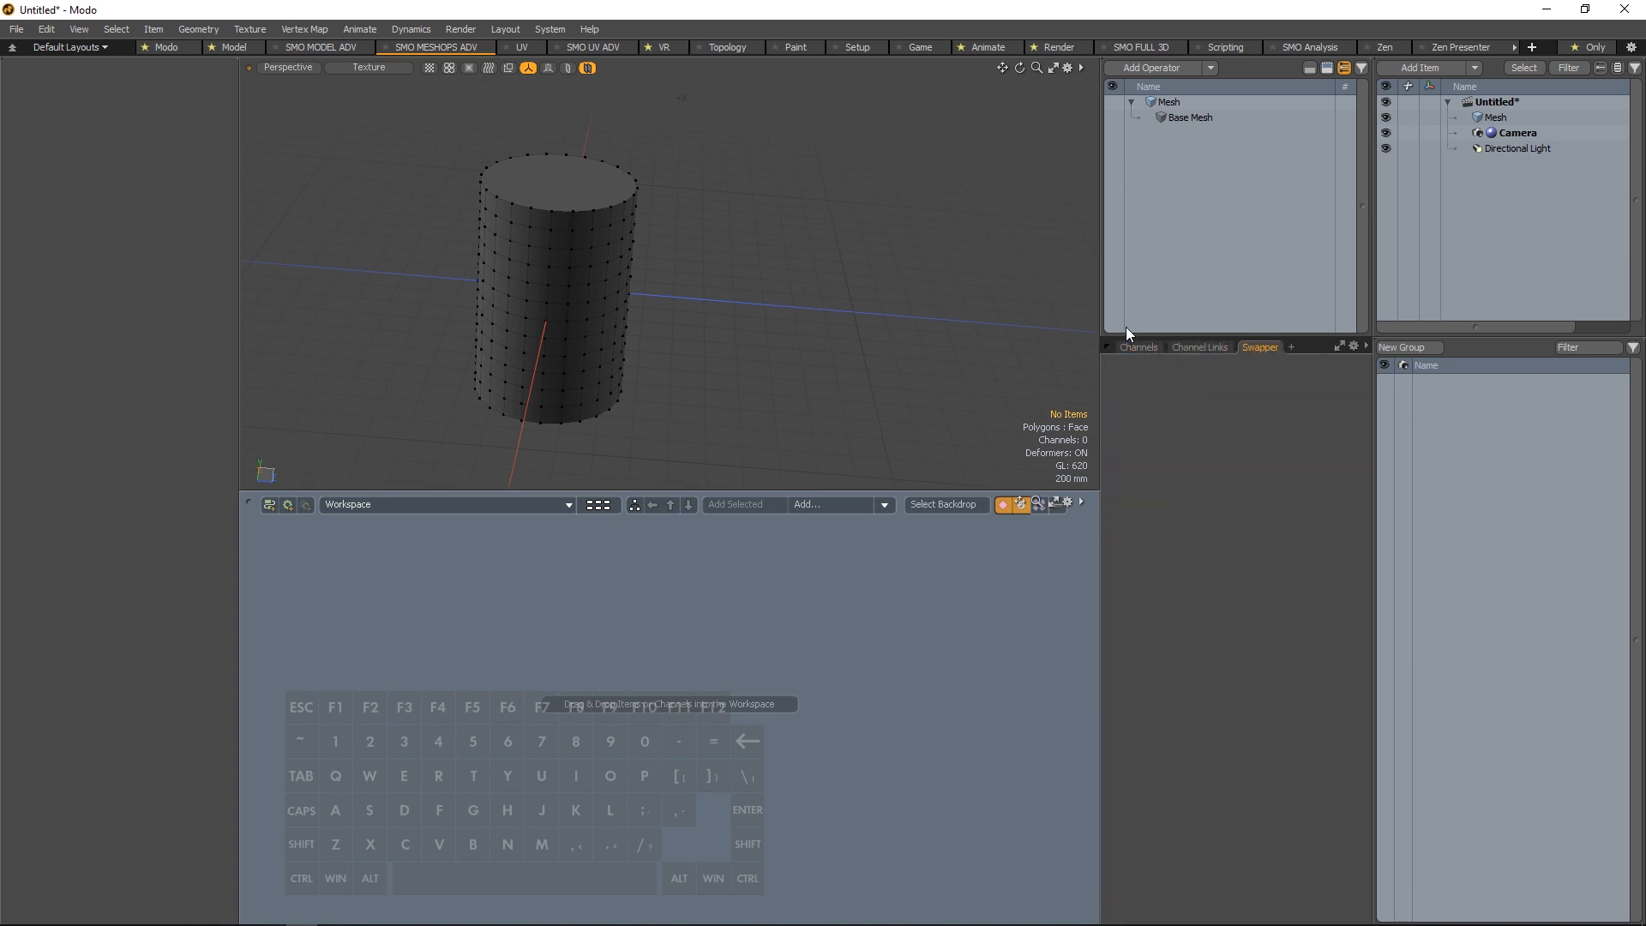
Select the cylinder's Mesh item in the mesh operations list and view its properties
click(1188, 119)
click(1190, 107)
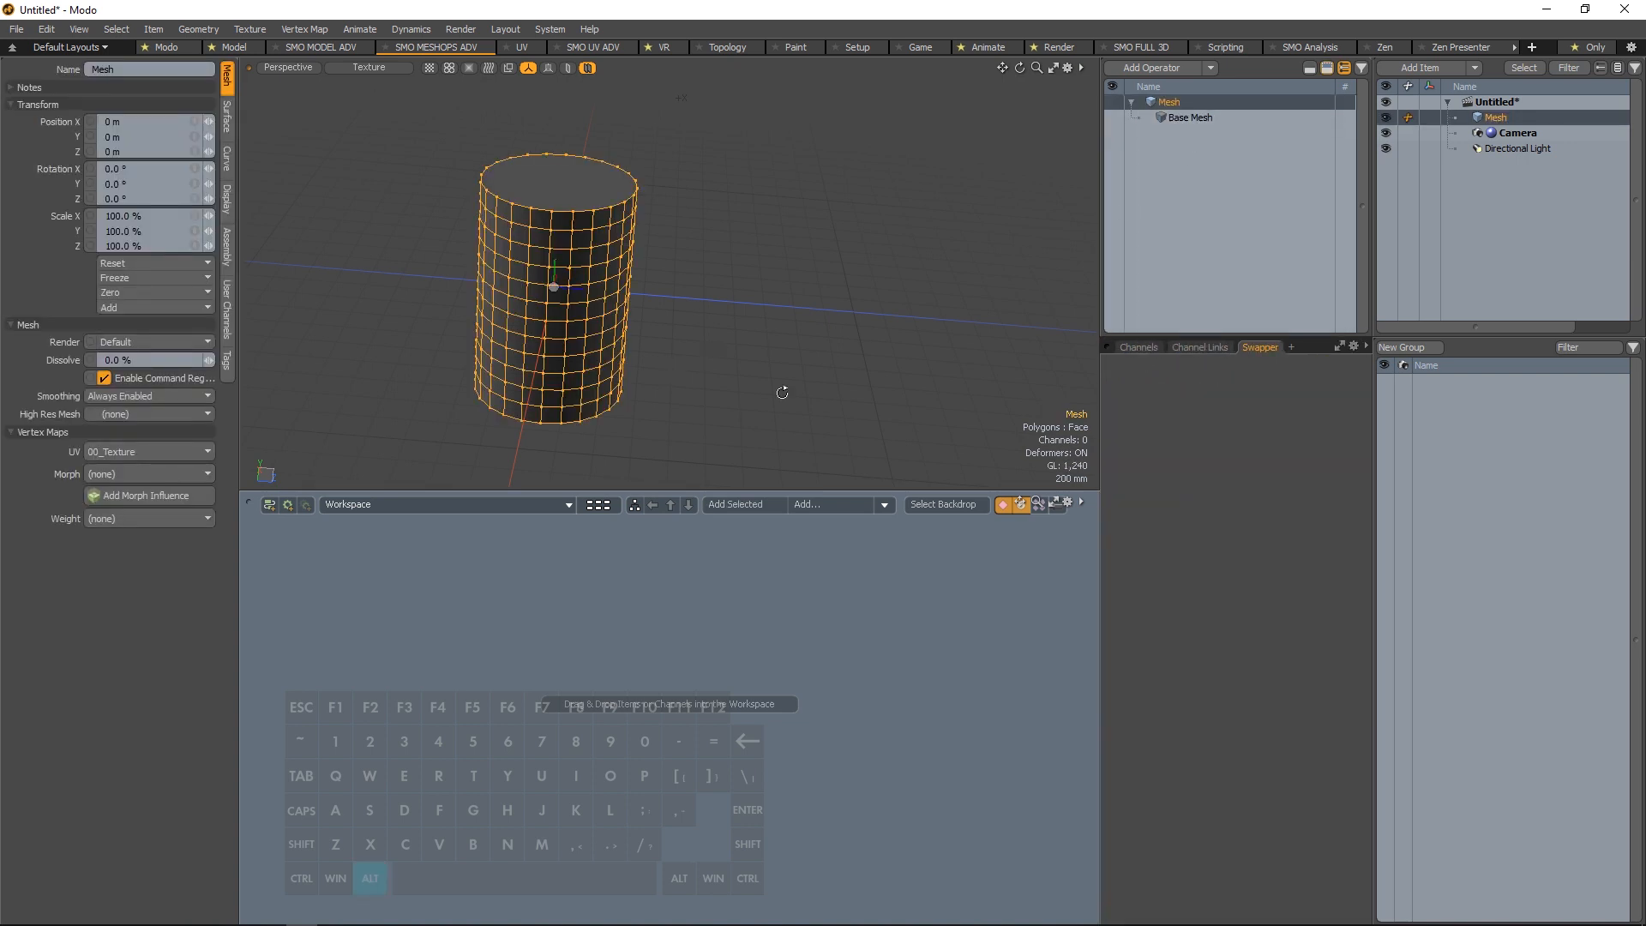
alt+drag(783, 390, 654, 265)
Switch to the UV layout and apply the custom dark color scheme to the perspective and UV viewports, dismissing the script error
click(535, 48)
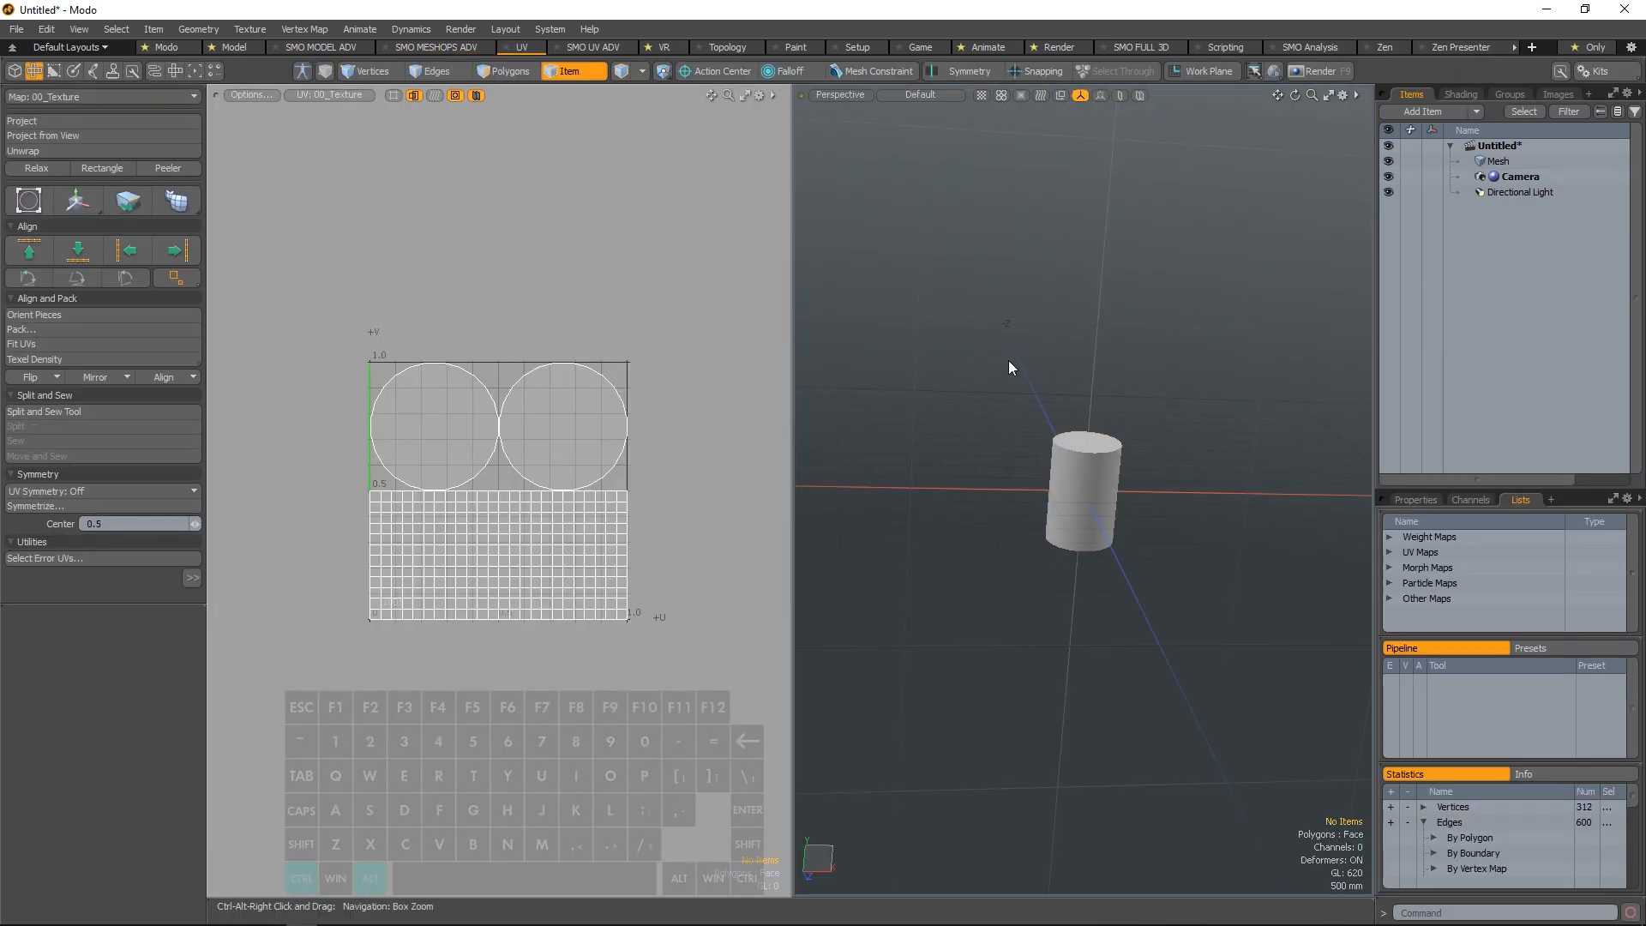
key(ctrl+alt+3)
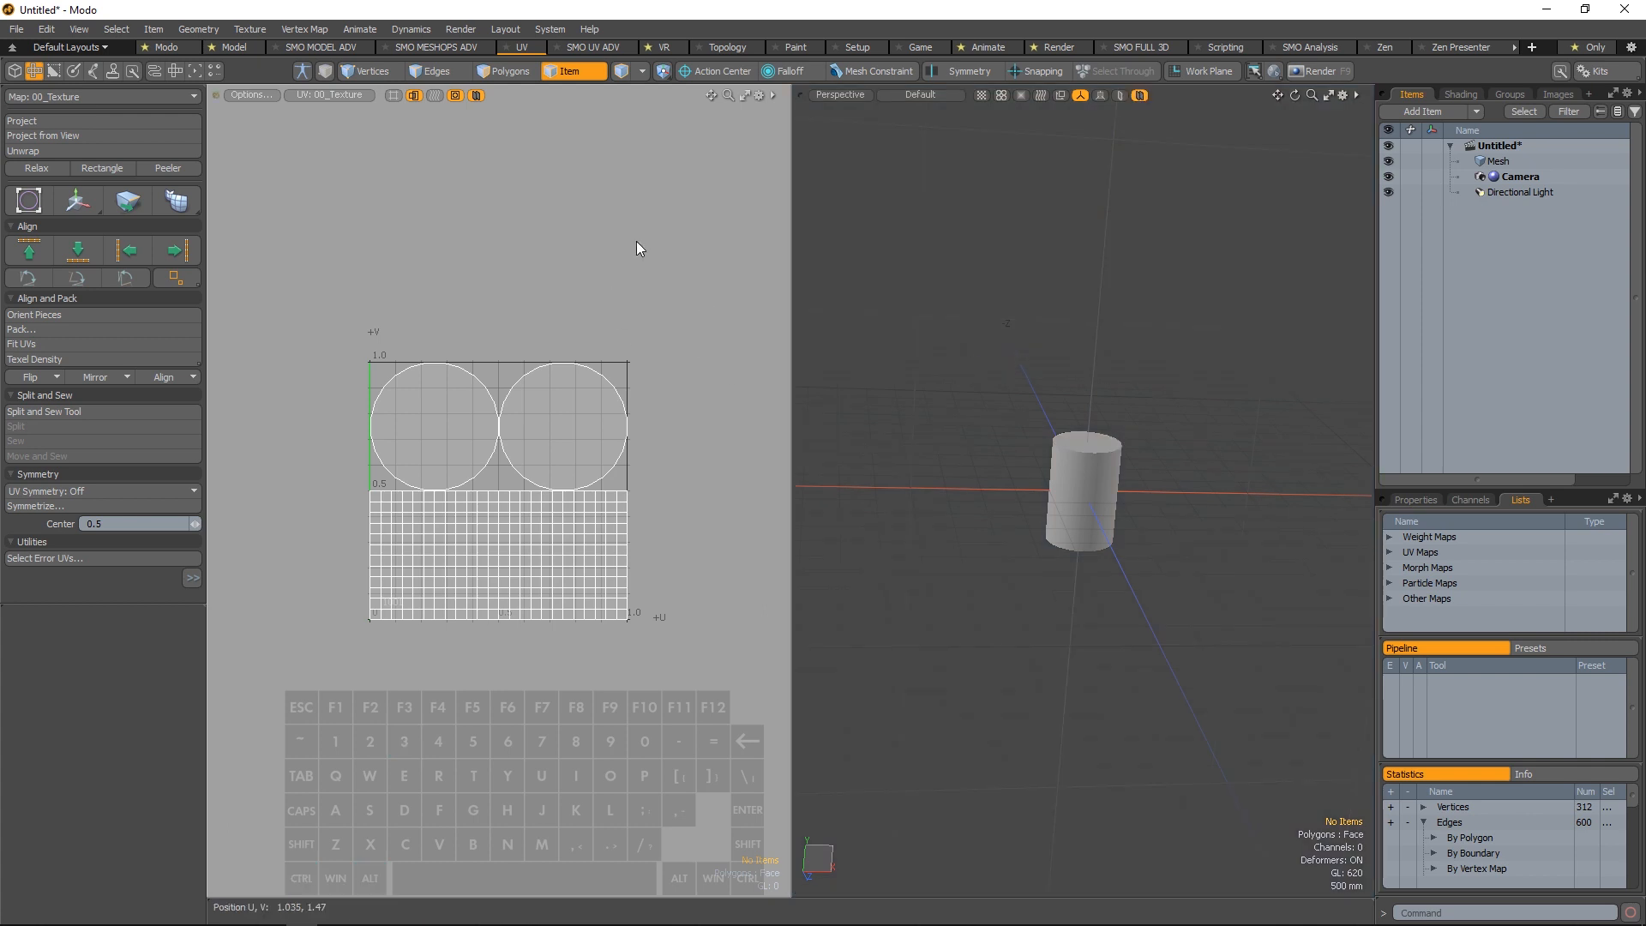
key(ctrl+alt+3)
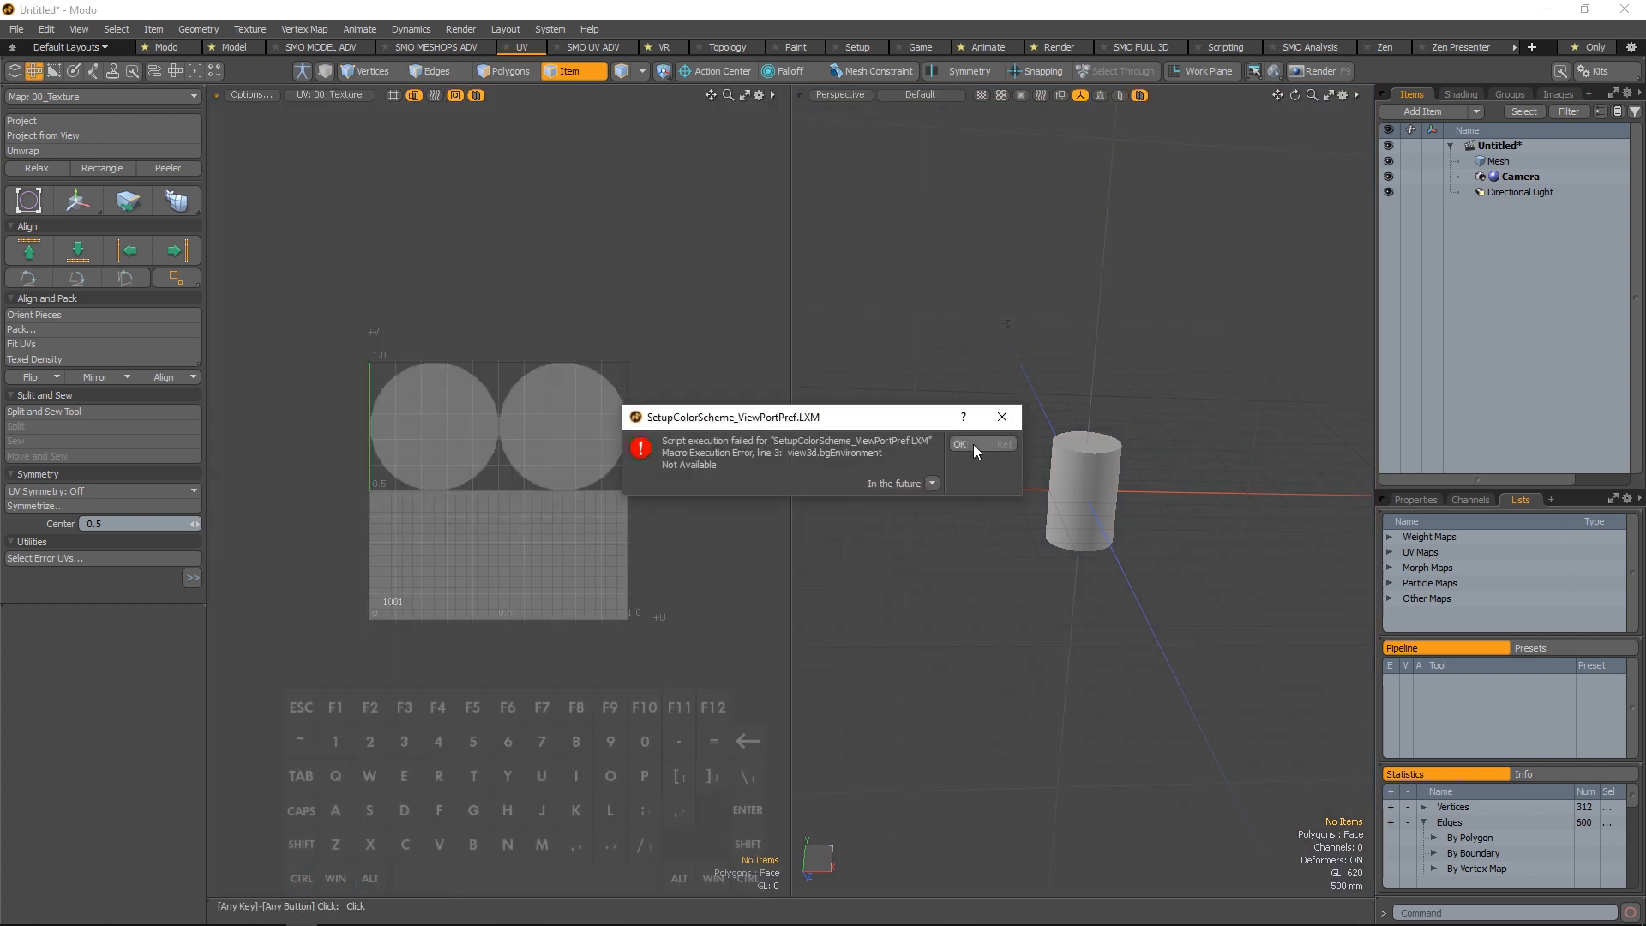
drag(790, 419, 444, 213)
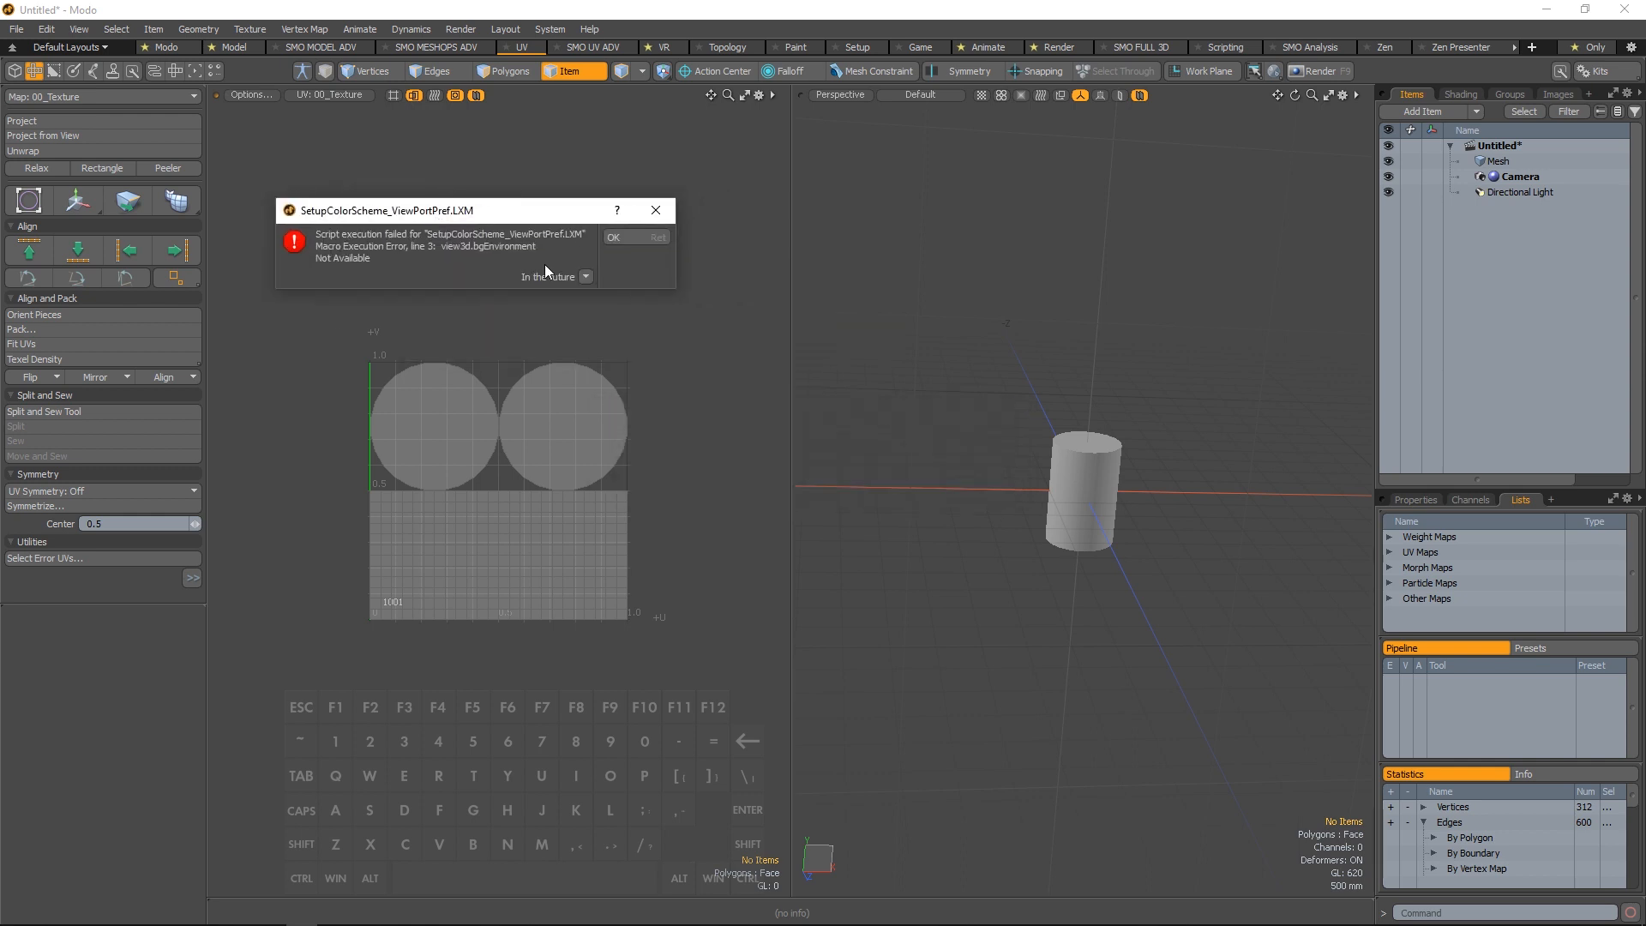
click(636, 239)
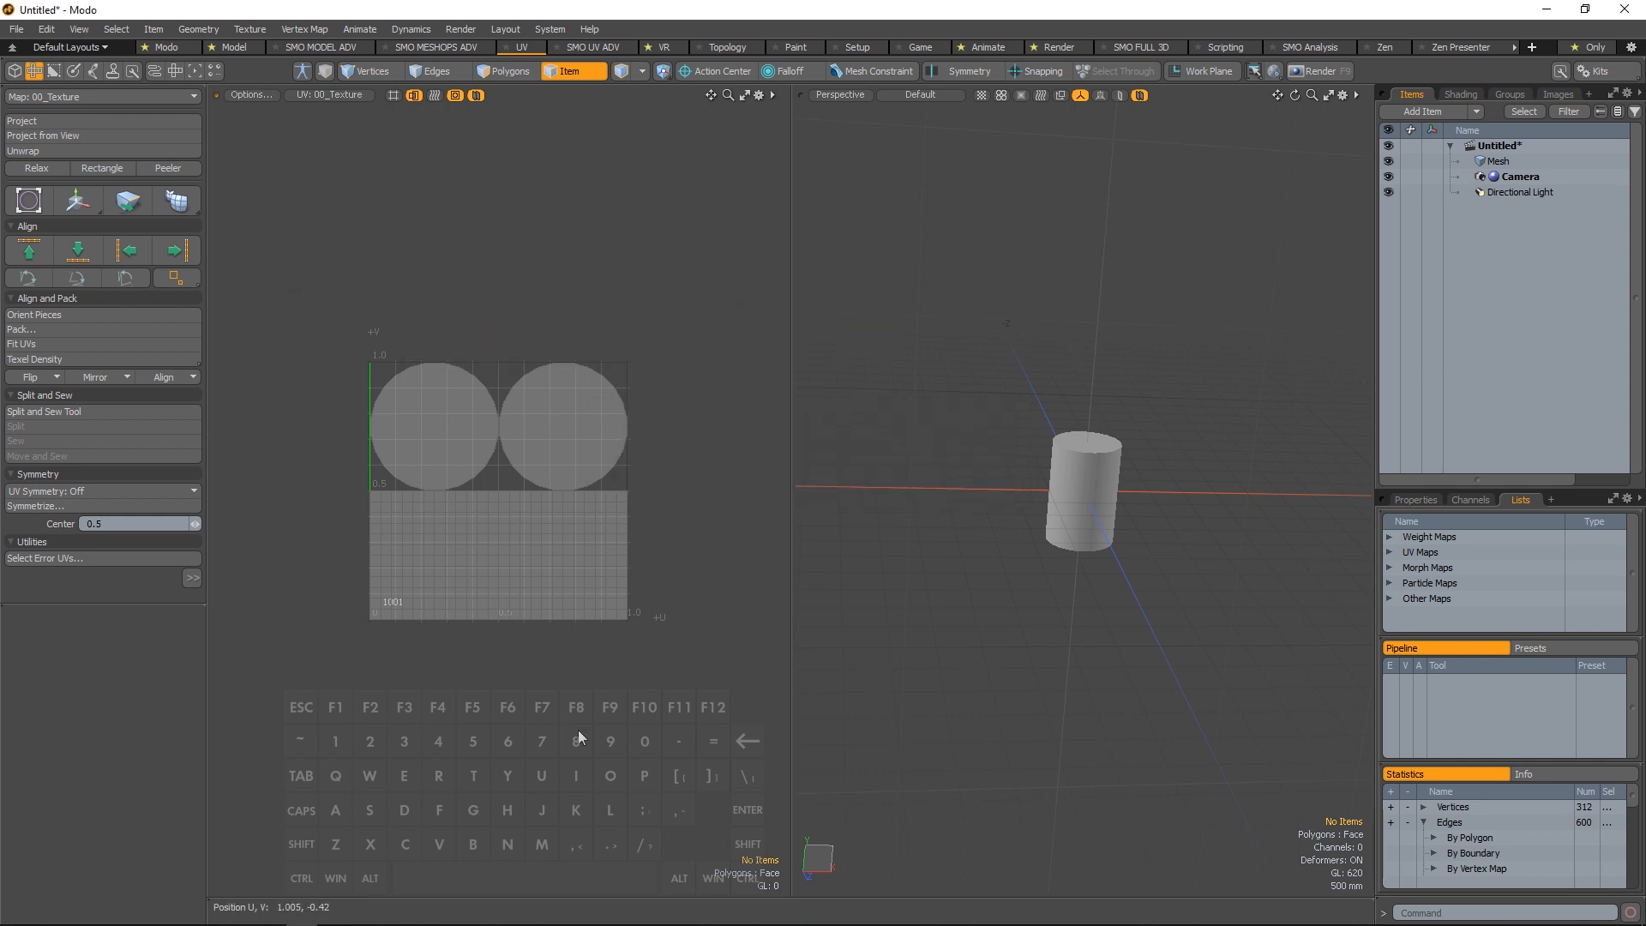
mouse_move(499, 450)
alt+right_down()
mouse_move(544, 451)
mouse_move(497, 441)
alt+right_up()
alt+right_drag(539, 433, 617, 432)
alt+middle_drag(862, 474, 904, 472)
mouse_move(630, 225)
alt+middle_down()
mouse_move(706, 255)
mouse_move(652, 232)
alt+middle_up()
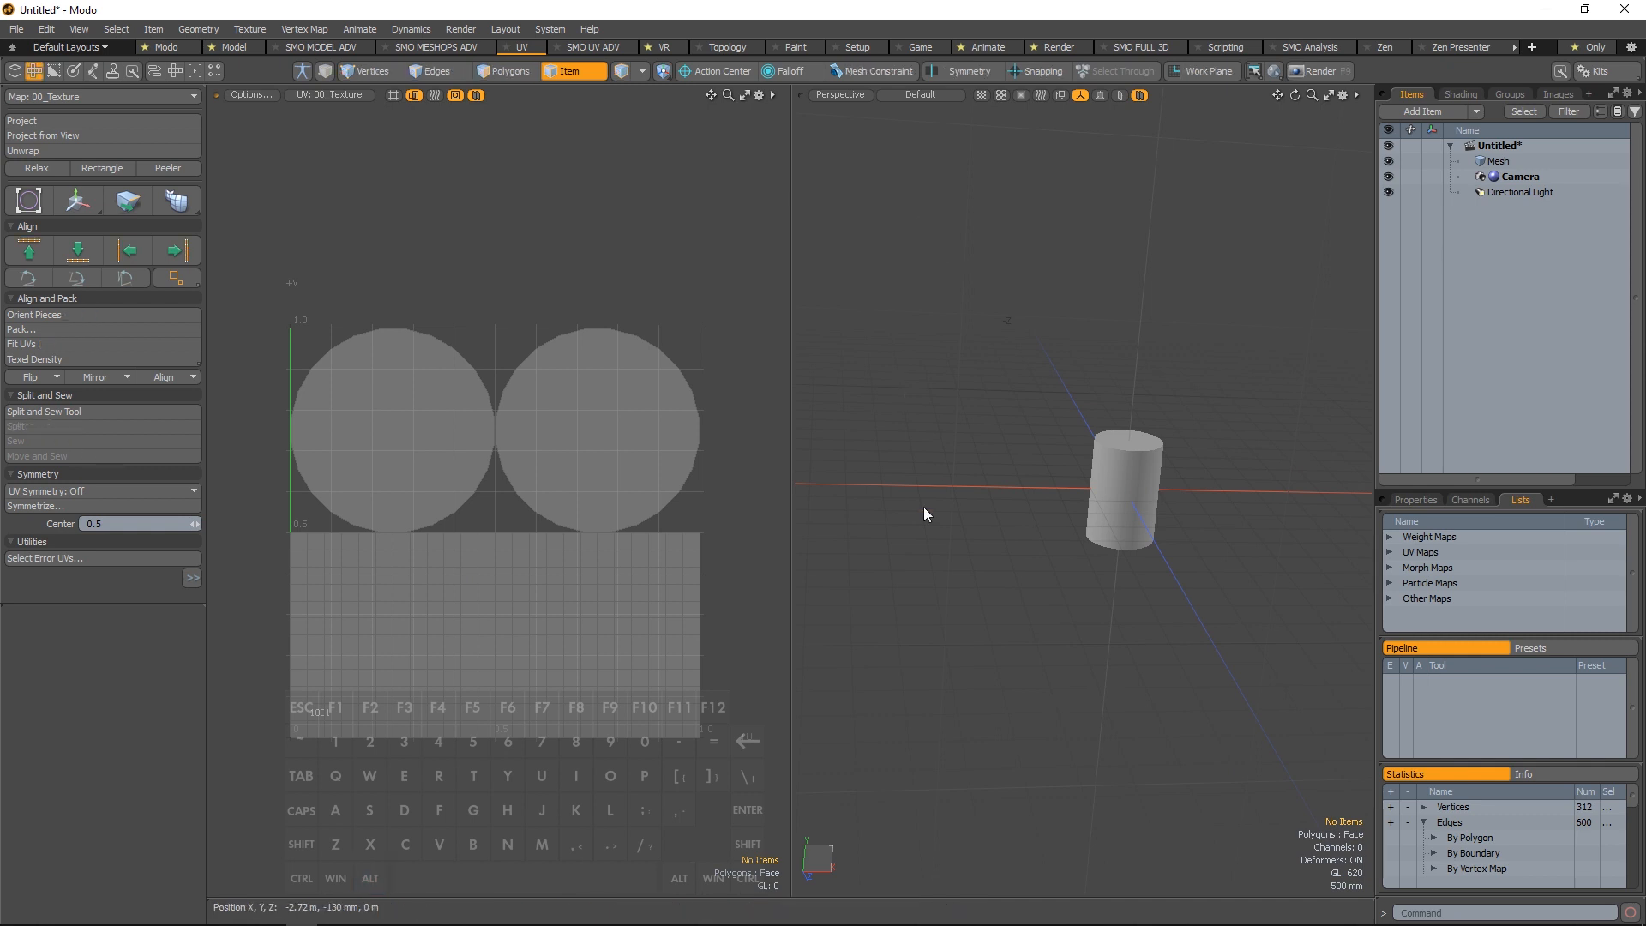
alt+drag(911, 489, 786, 258)
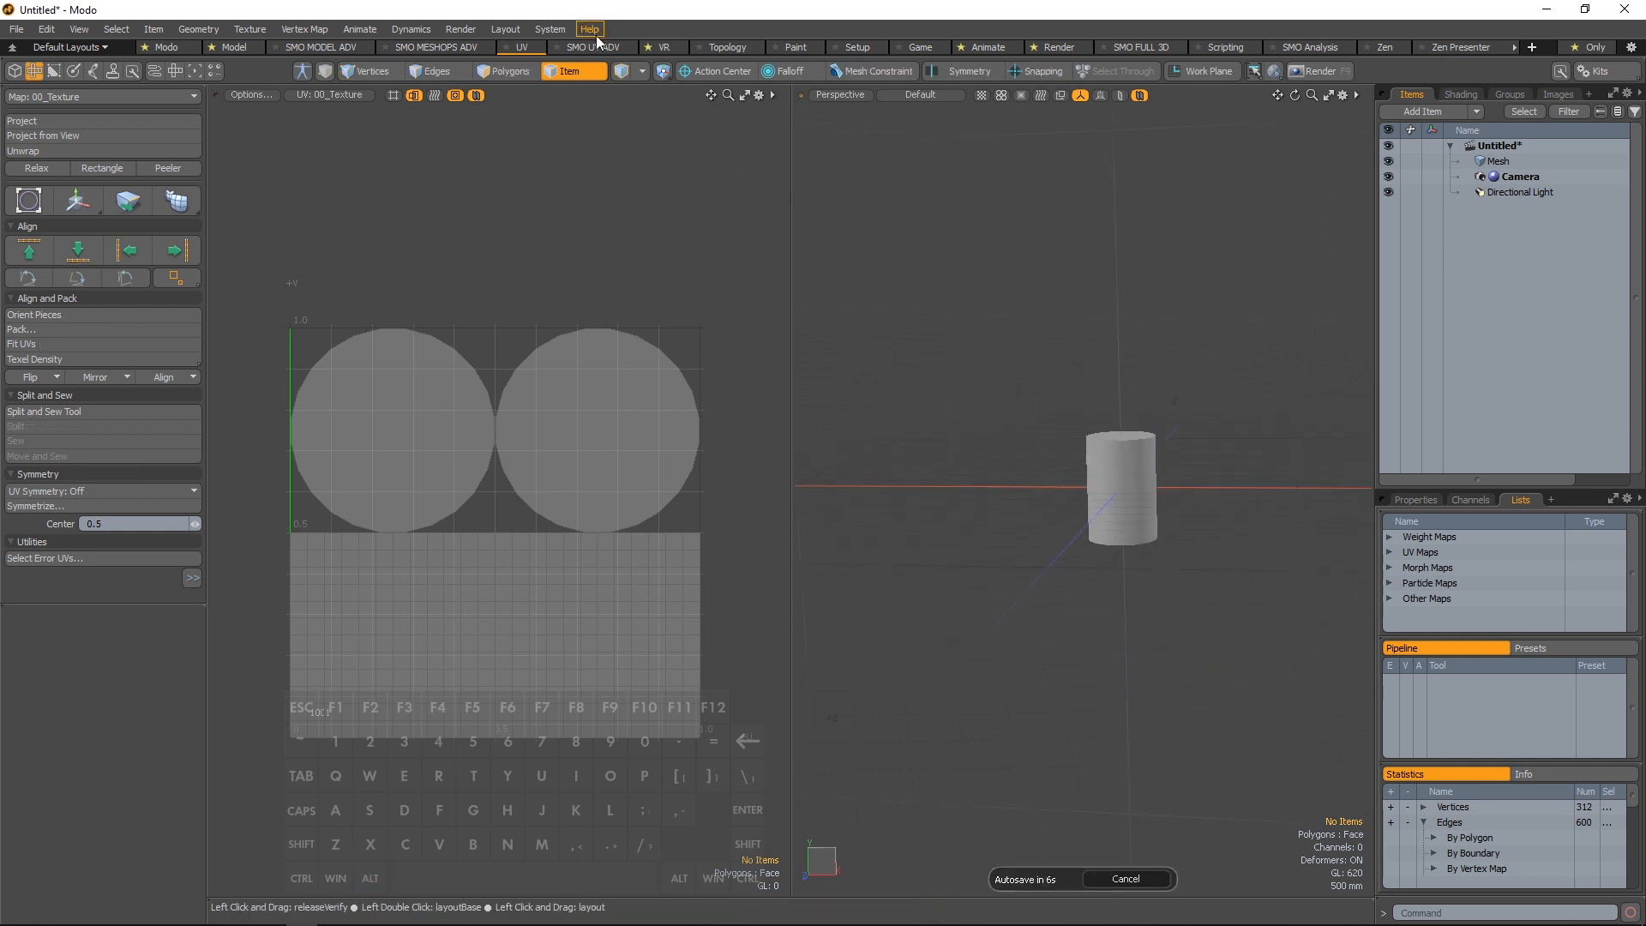
Switch to the SMO UV ADV layout and fill its empty viewport with the SMO UV Advanced preset
click(610, 46)
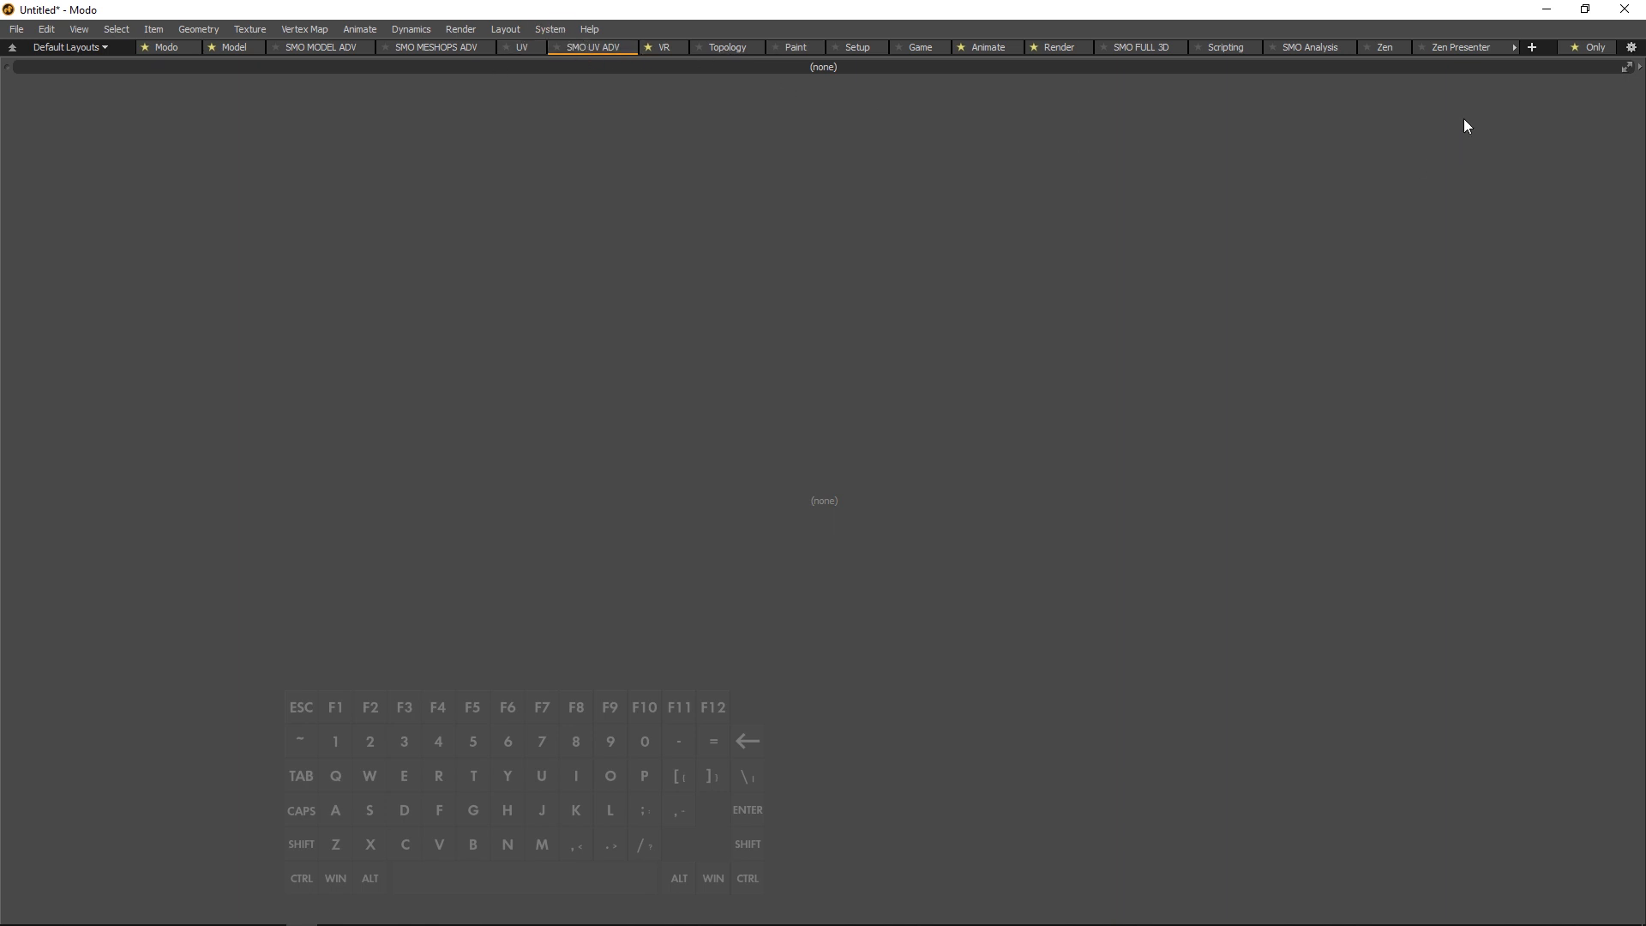
click(1640, 69)
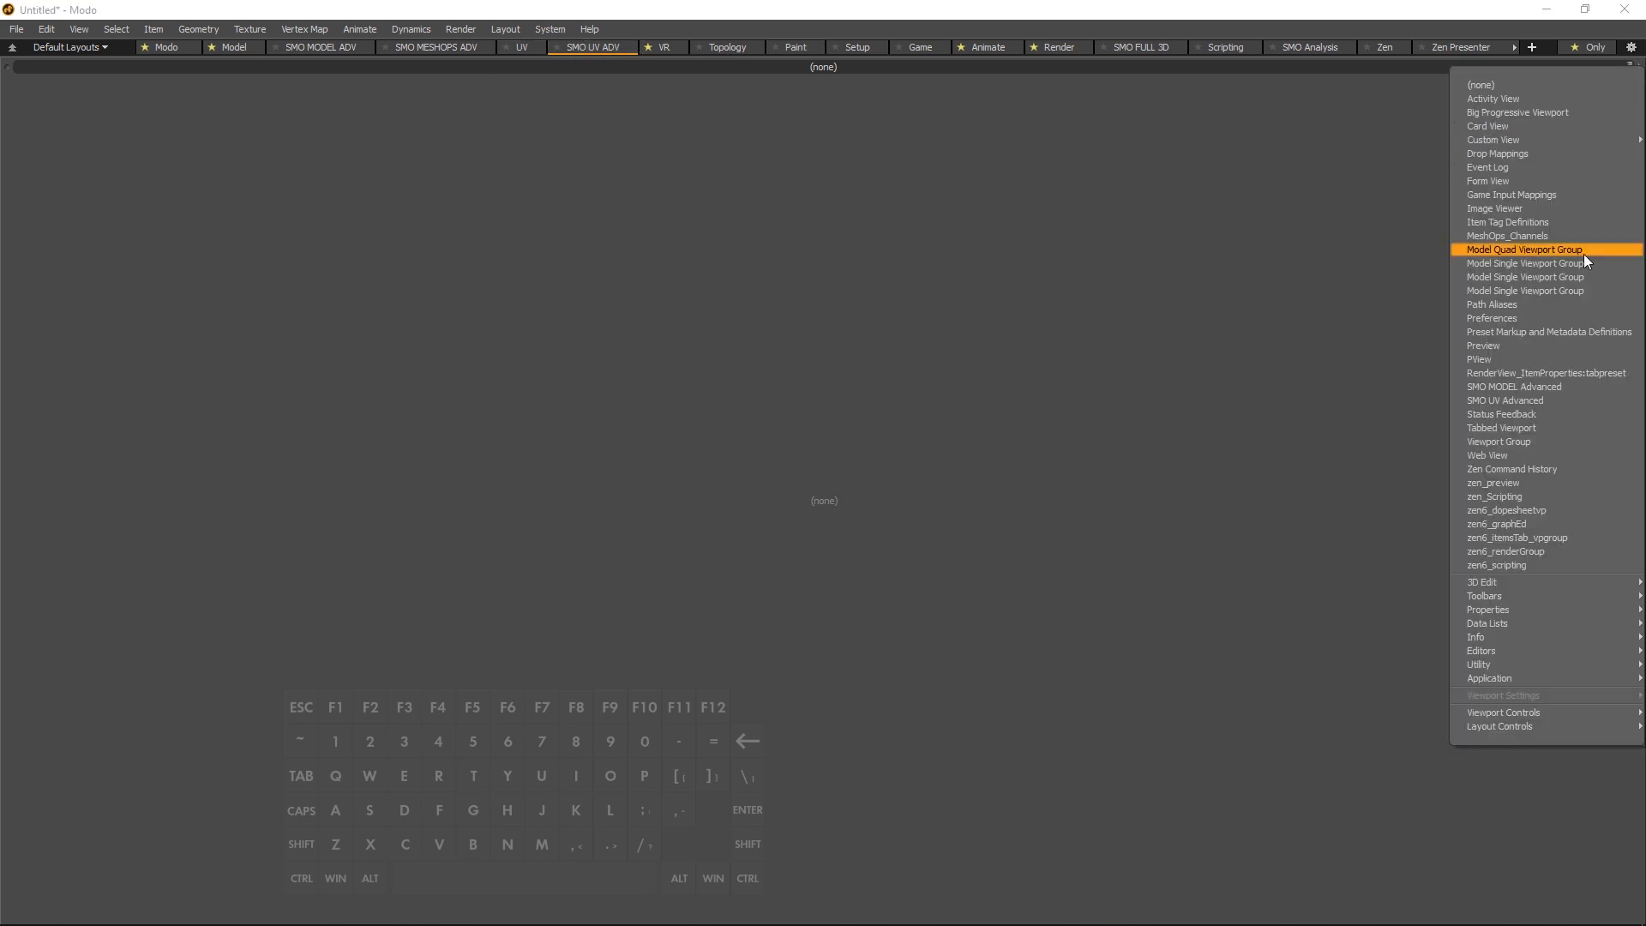
click(1536, 399)
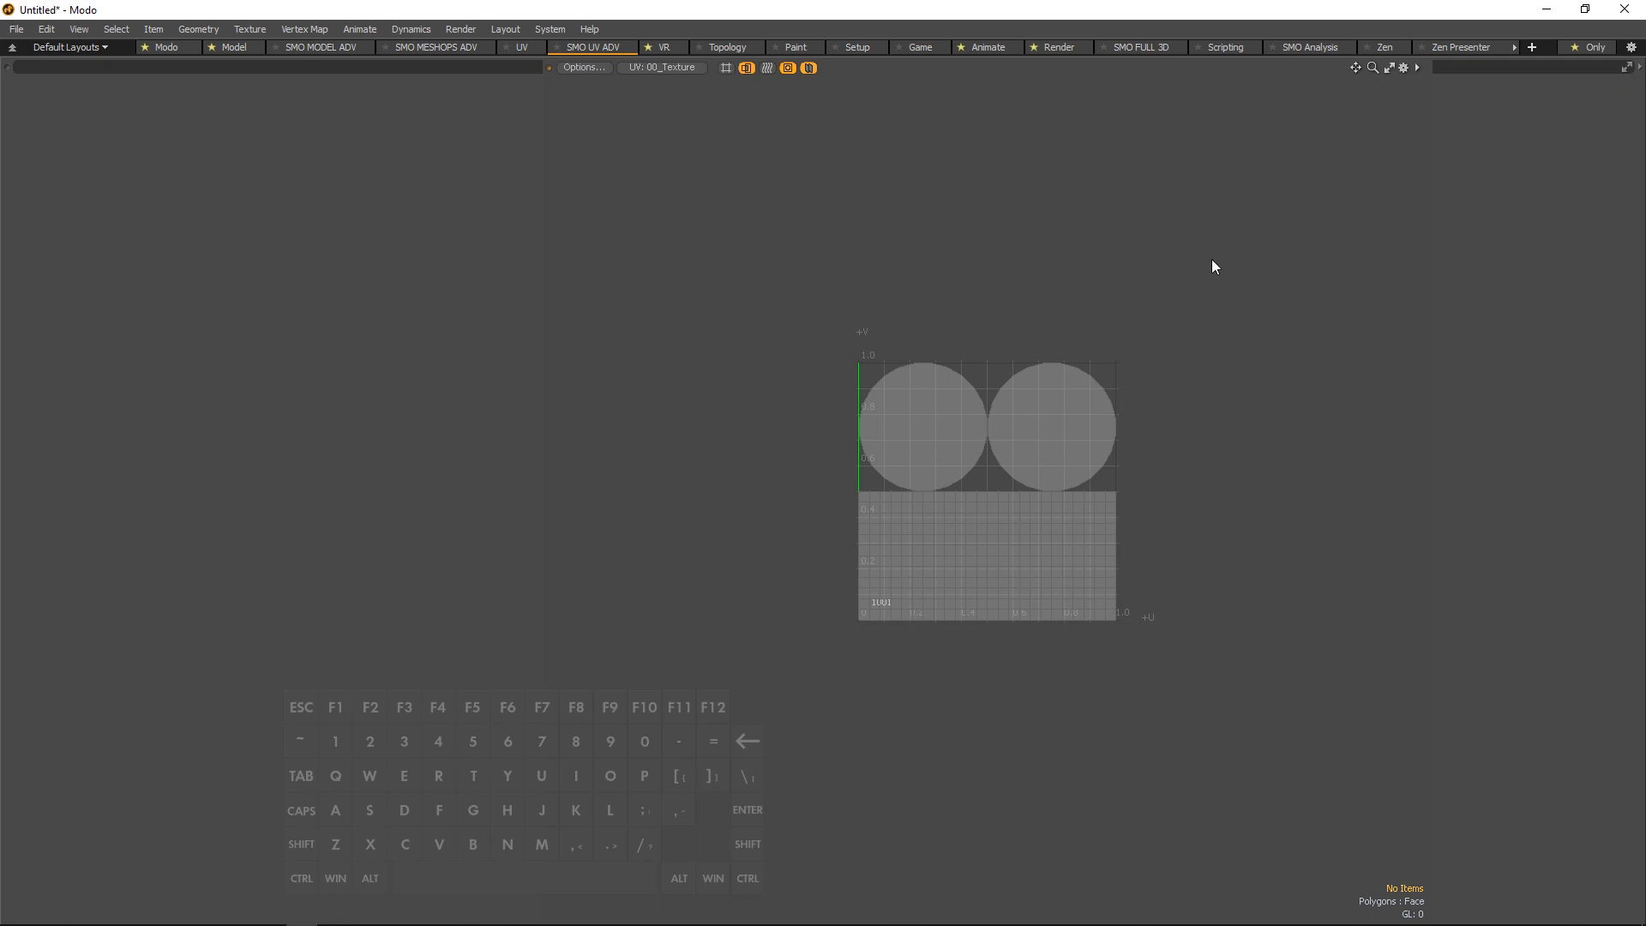
alt+right_drag(995, 402, 1079, 404)
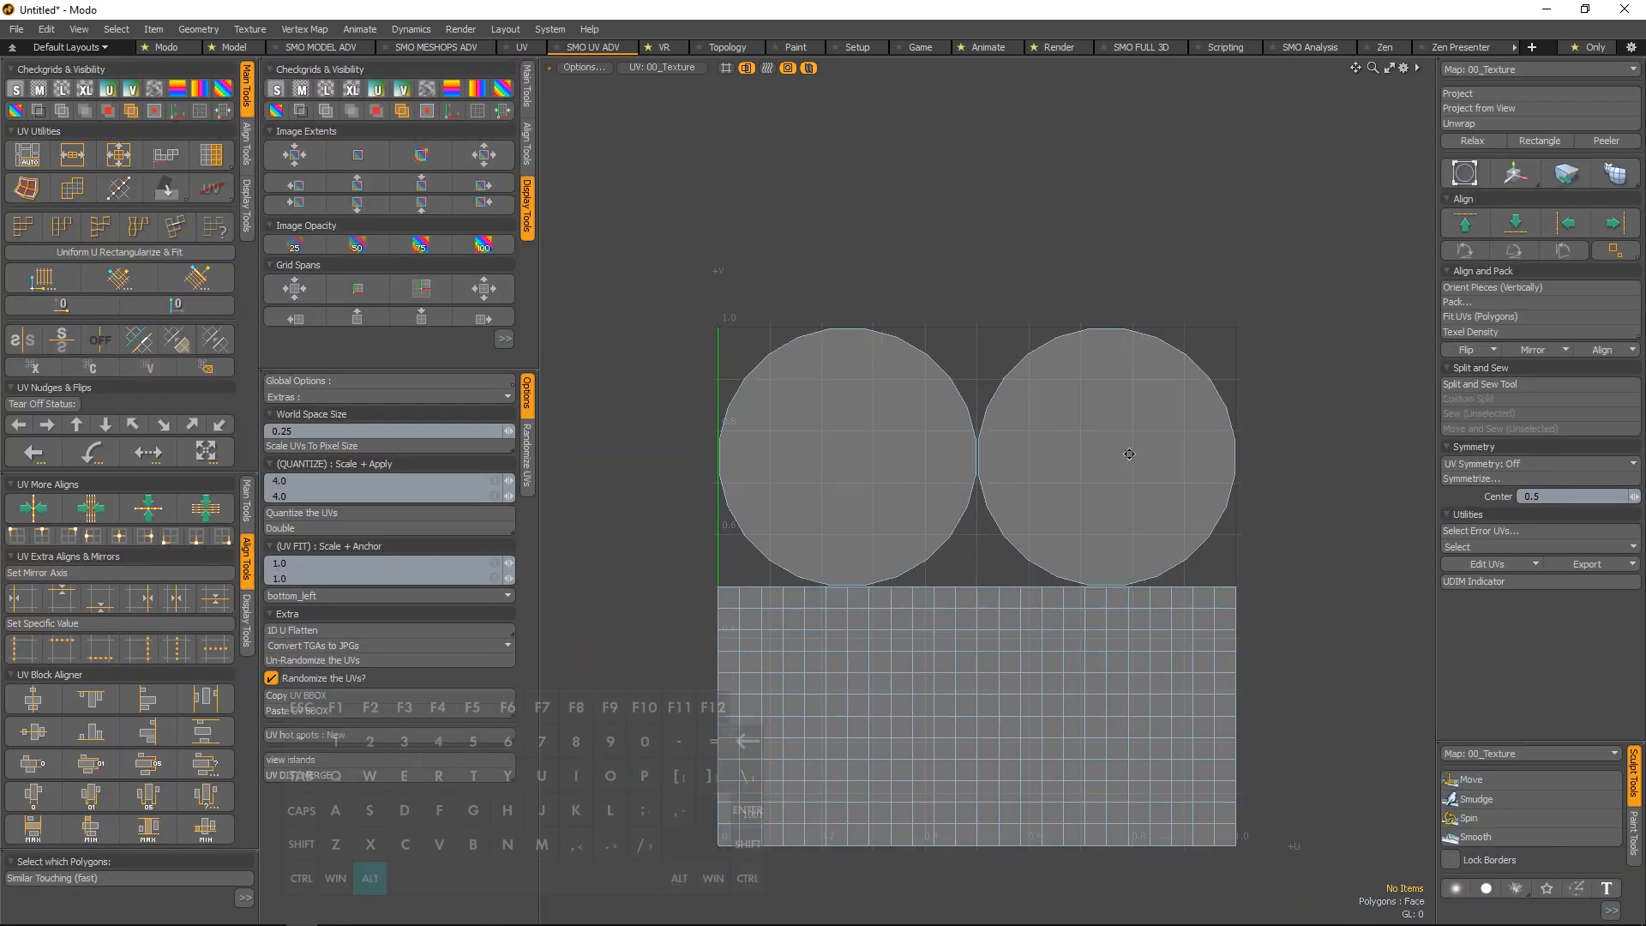
alt+drag(1128, 453, 1104, 396)
alt+scroll(1054, 397, up, 1)
alt+drag(999, 395, 1017, 367)
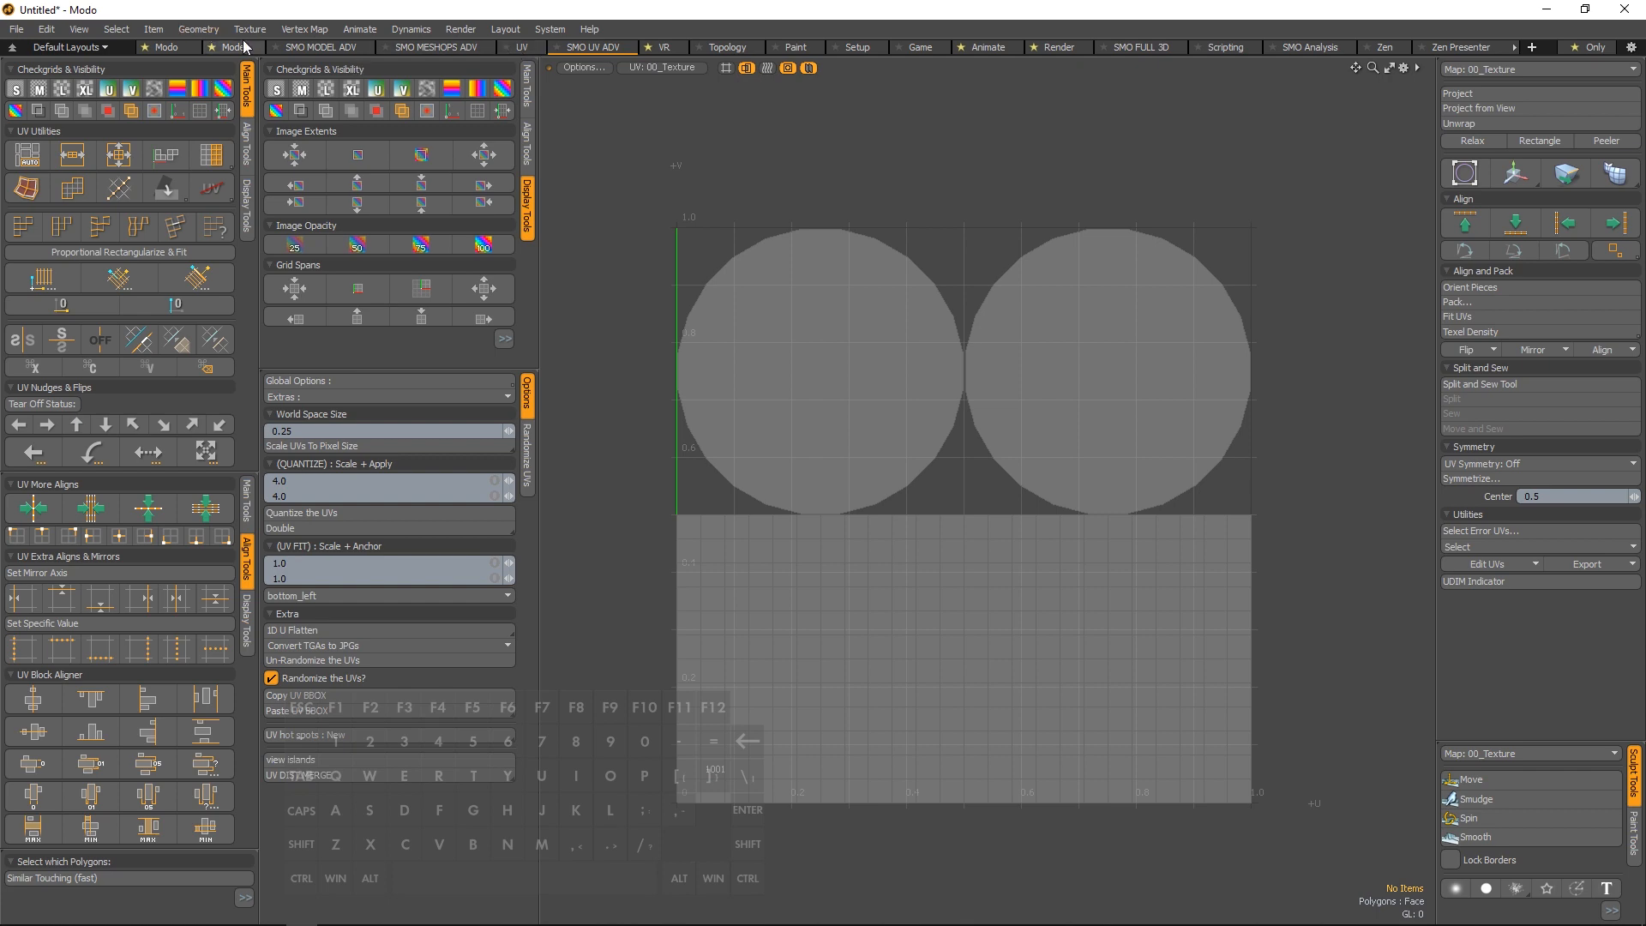
Visit the Modo layout, return to SMO UV ADV and enlarge the display tools area above the global UV options
click(187, 49)
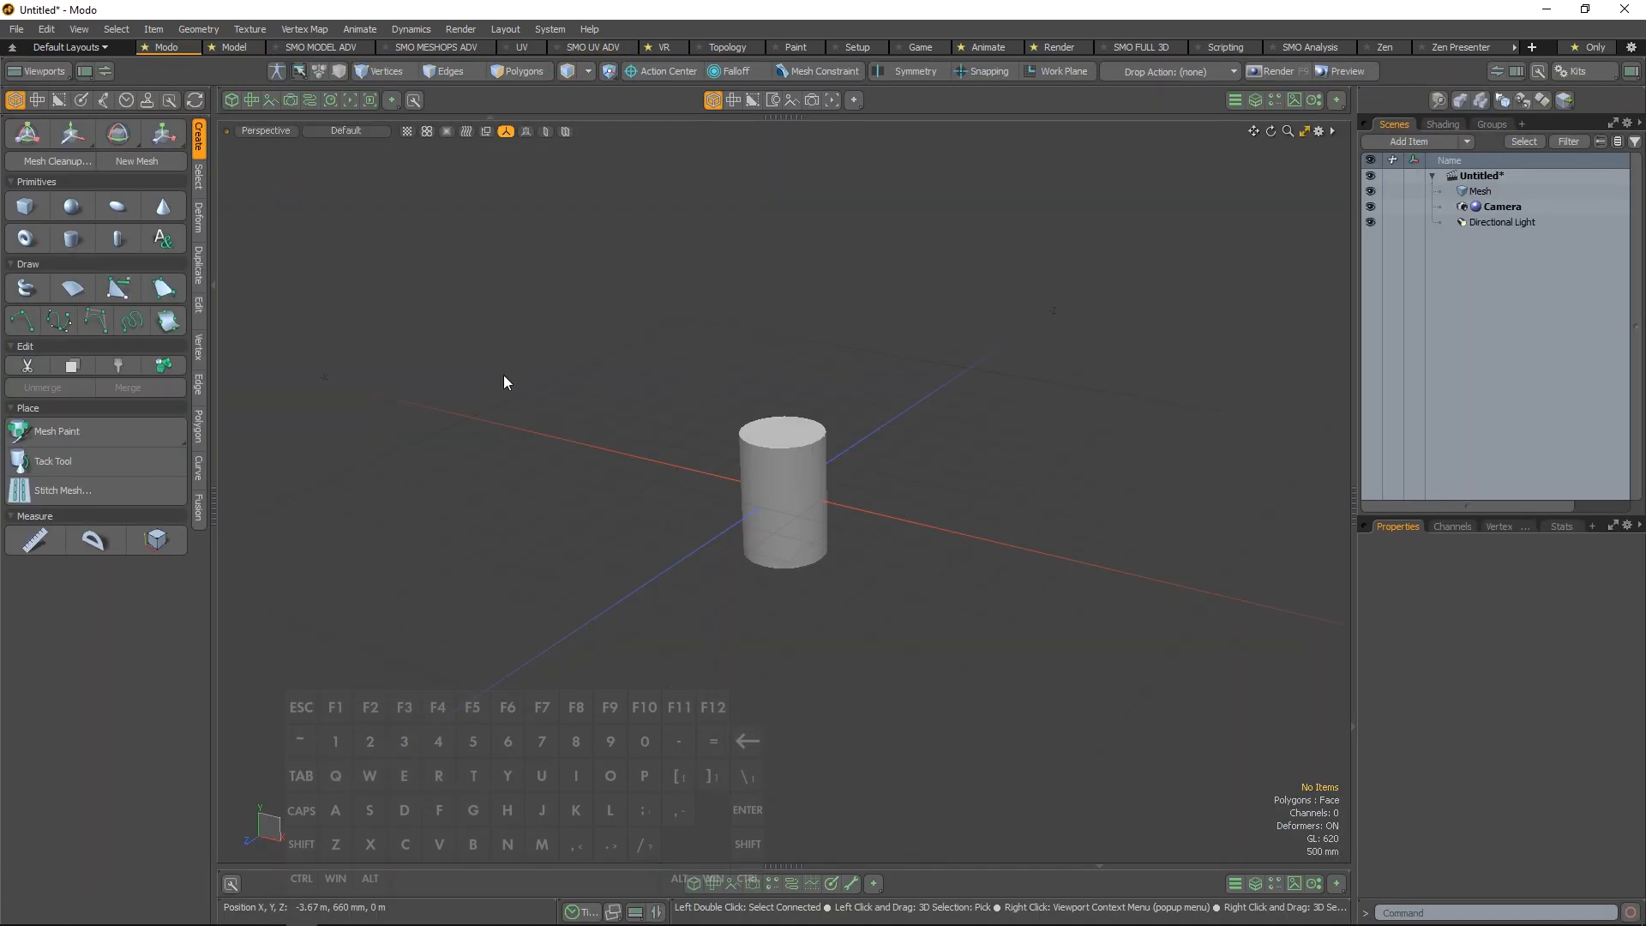
click(599, 48)
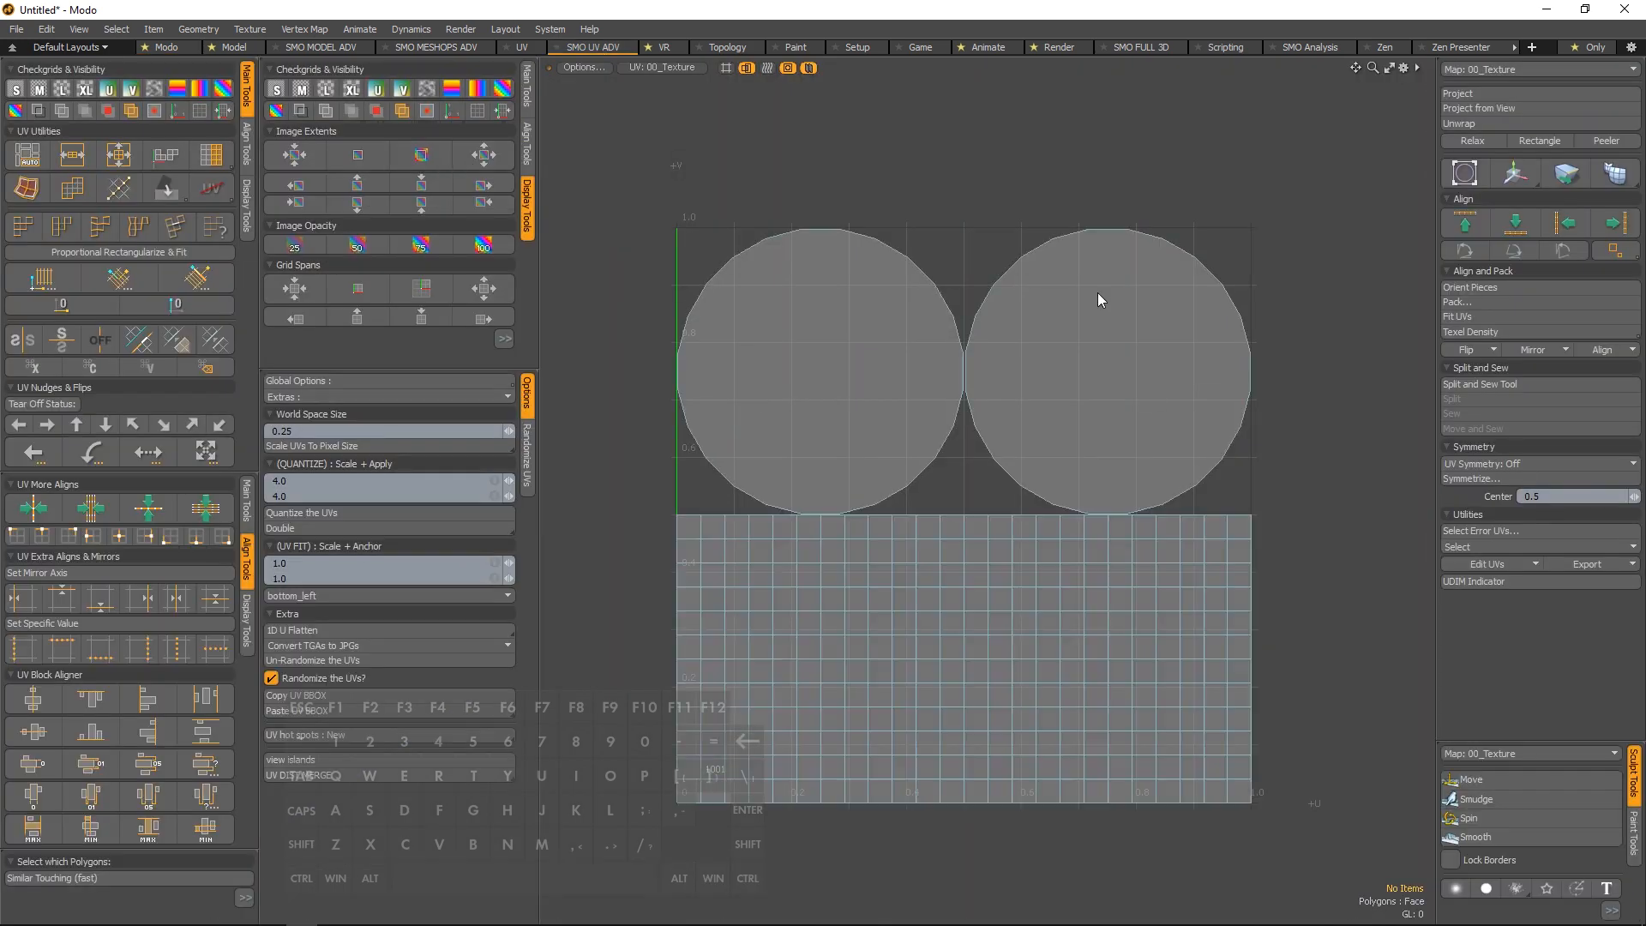
drag(469, 374, 464, 418)
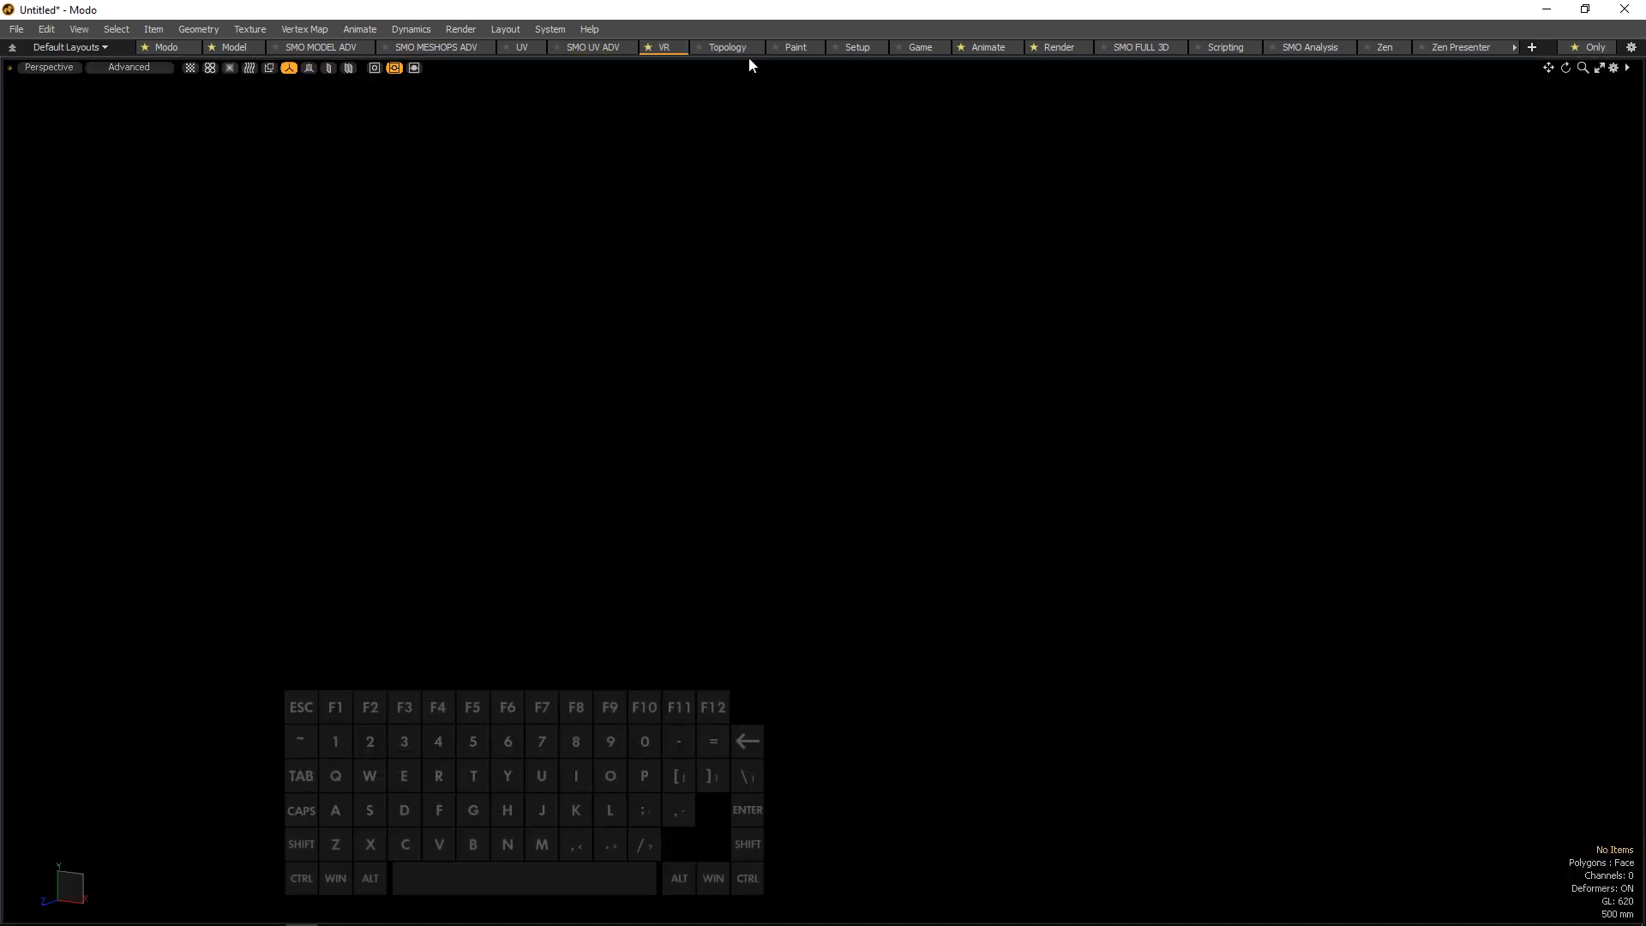
Go through the Topology and Paint layouts to Setup and apply the custom dark color scheme to its perspective viewport
click(746, 51)
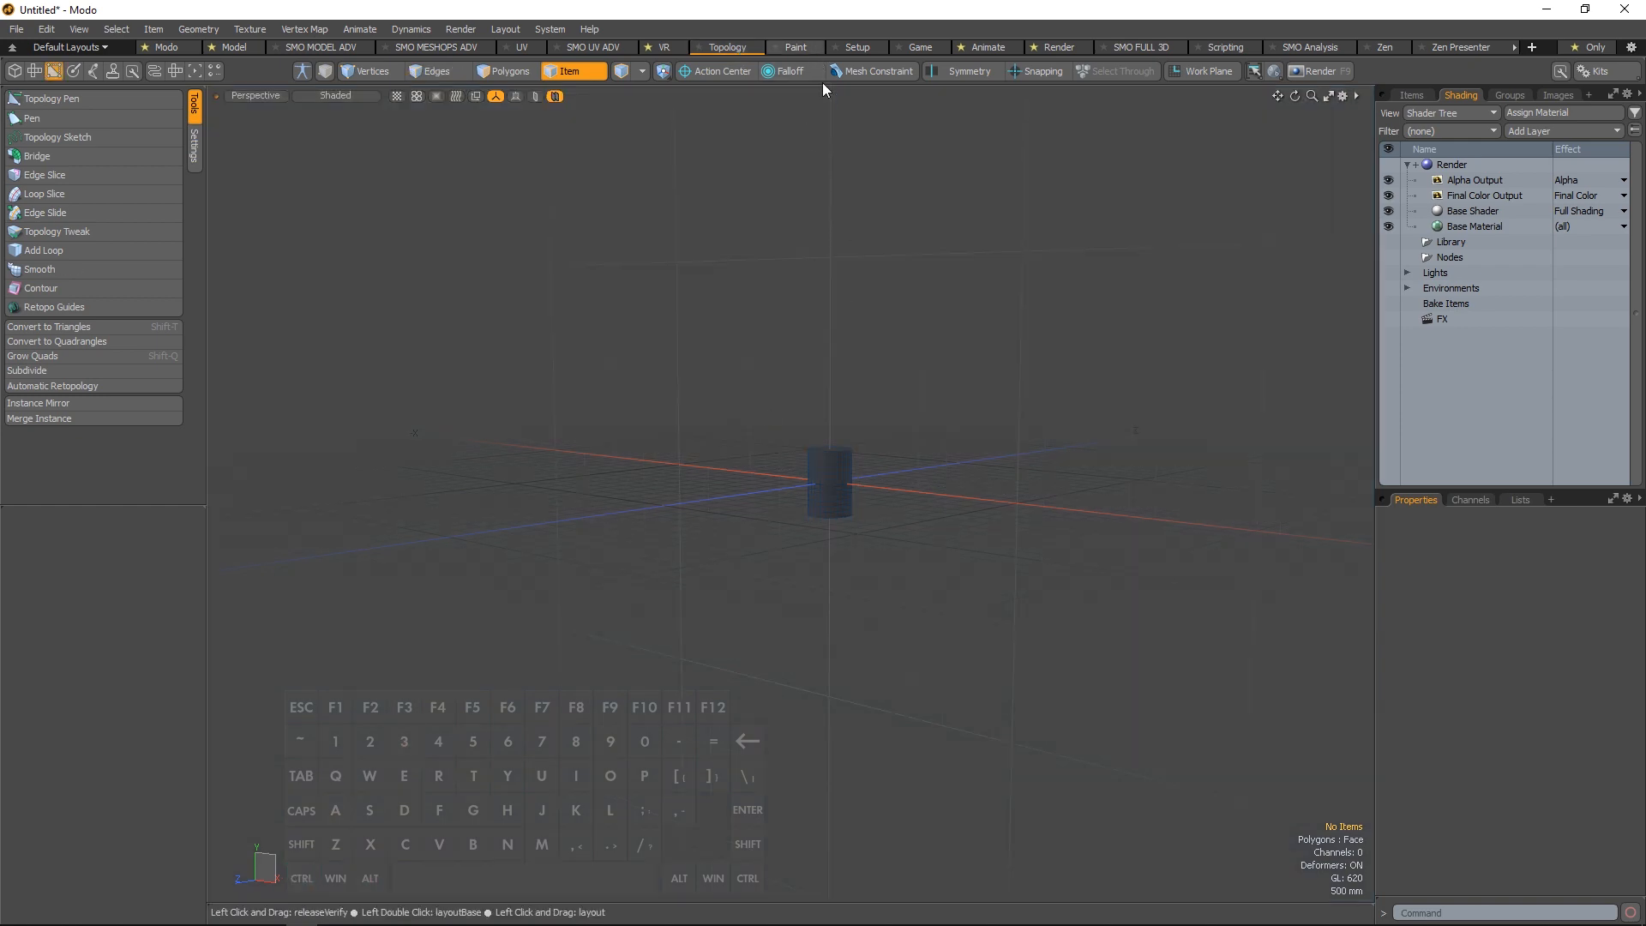
click(811, 48)
key(ctrl+alt+3)
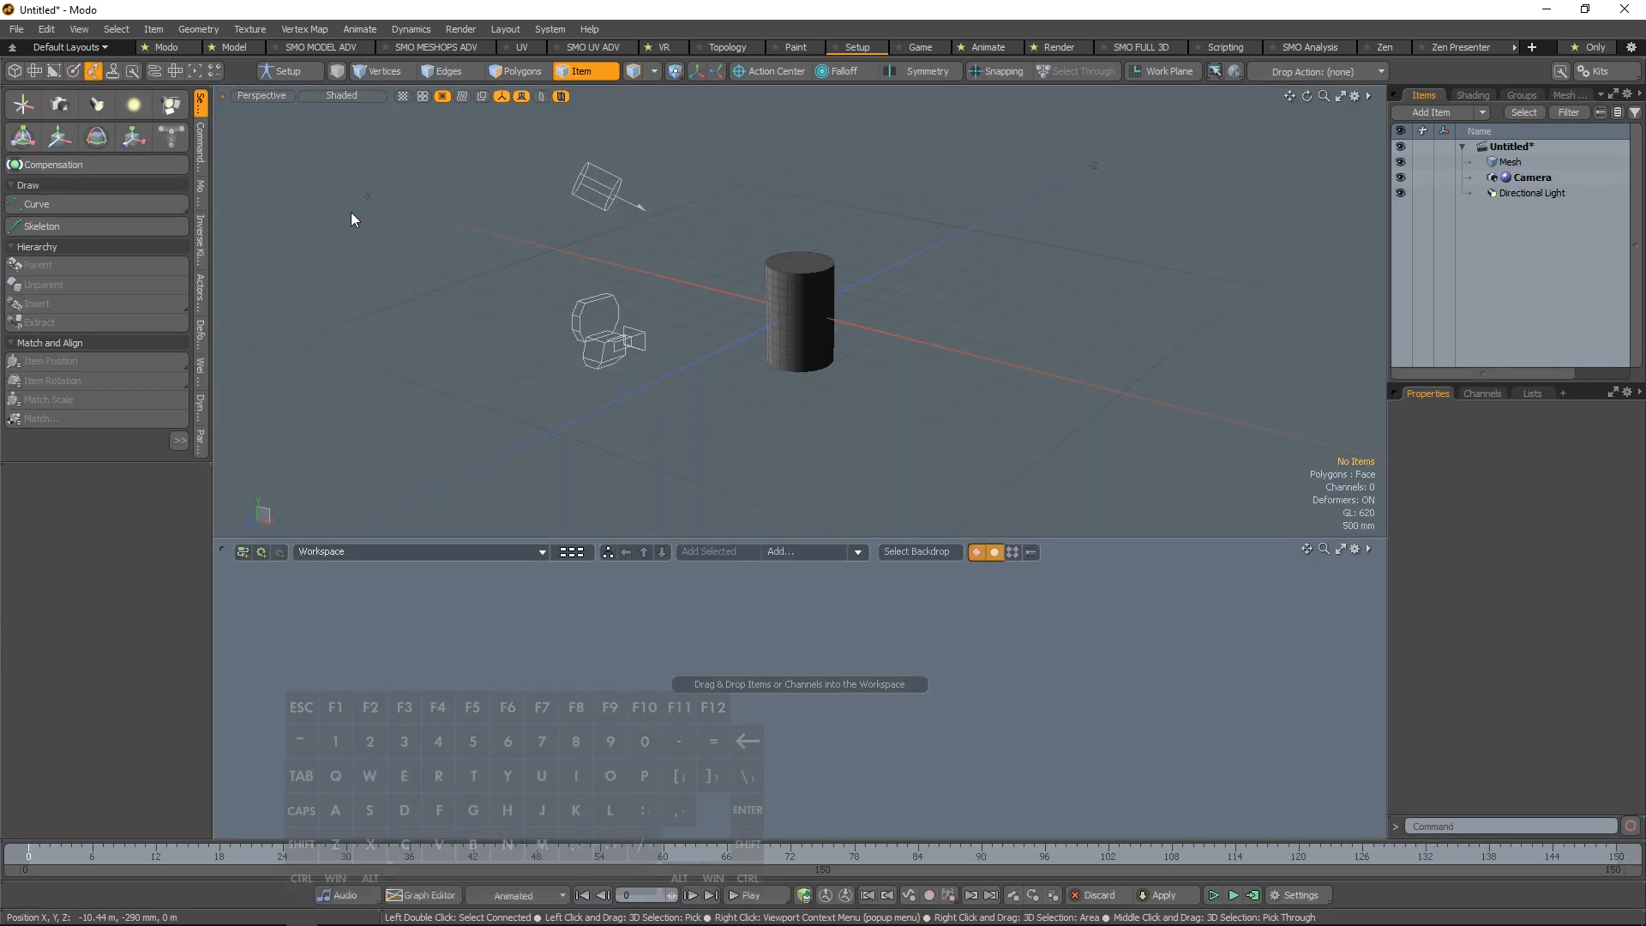
key(ctrl+alt+3)
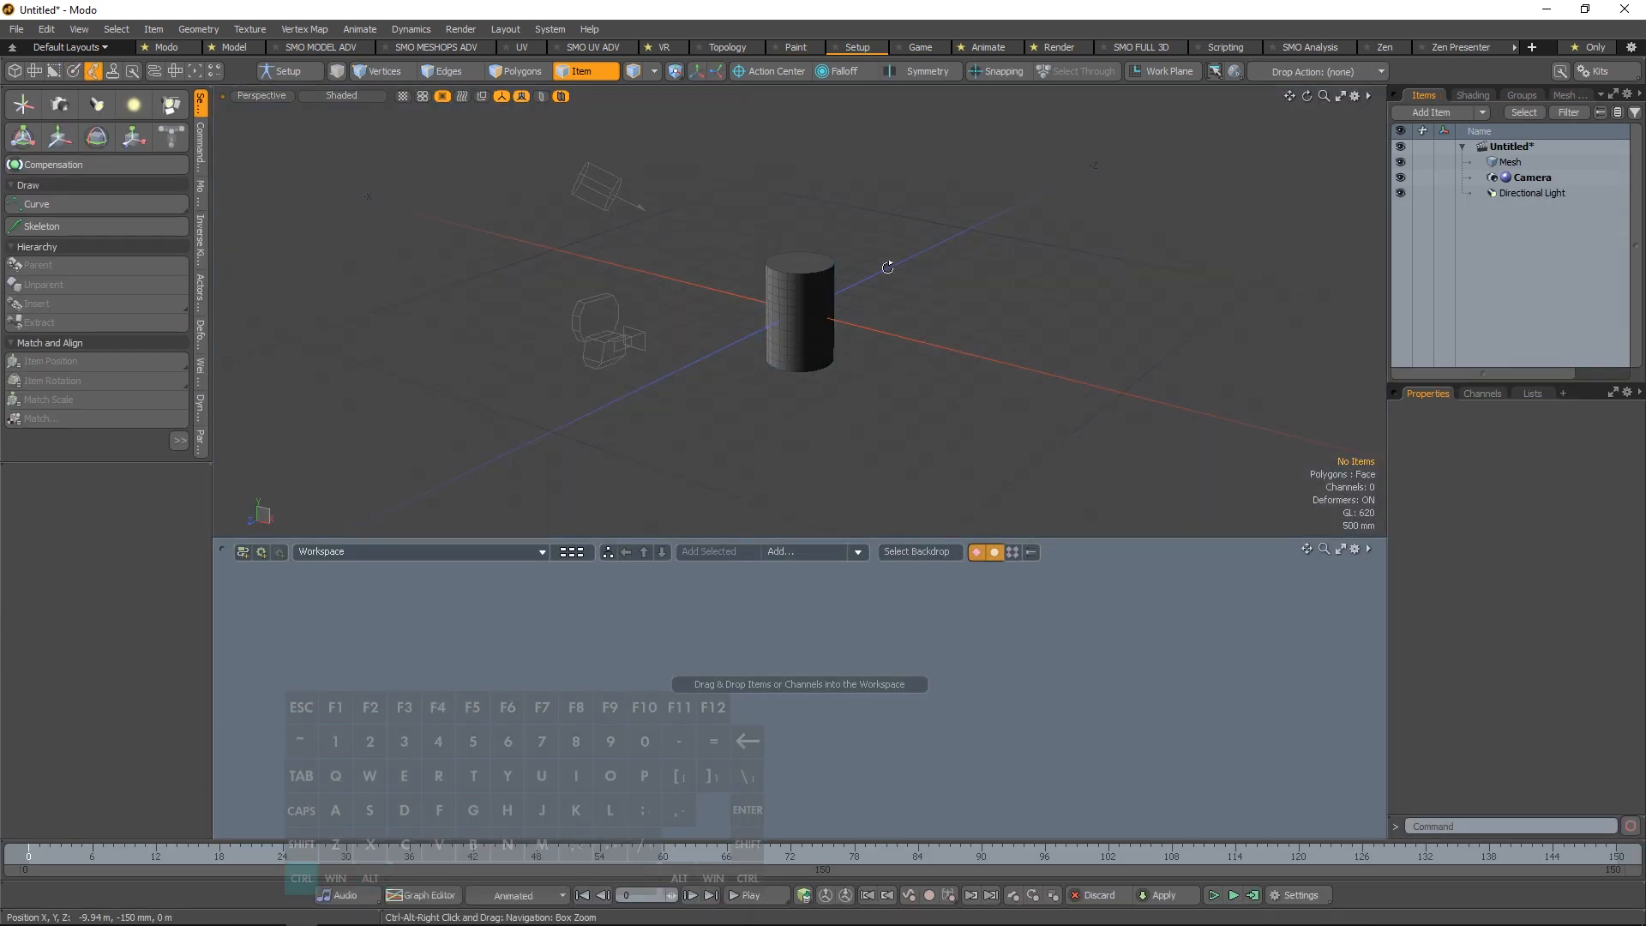
Apply the custom dark color scheme to the Game layout's perspective viewport, and switch to the Animate layout
click(922, 48)
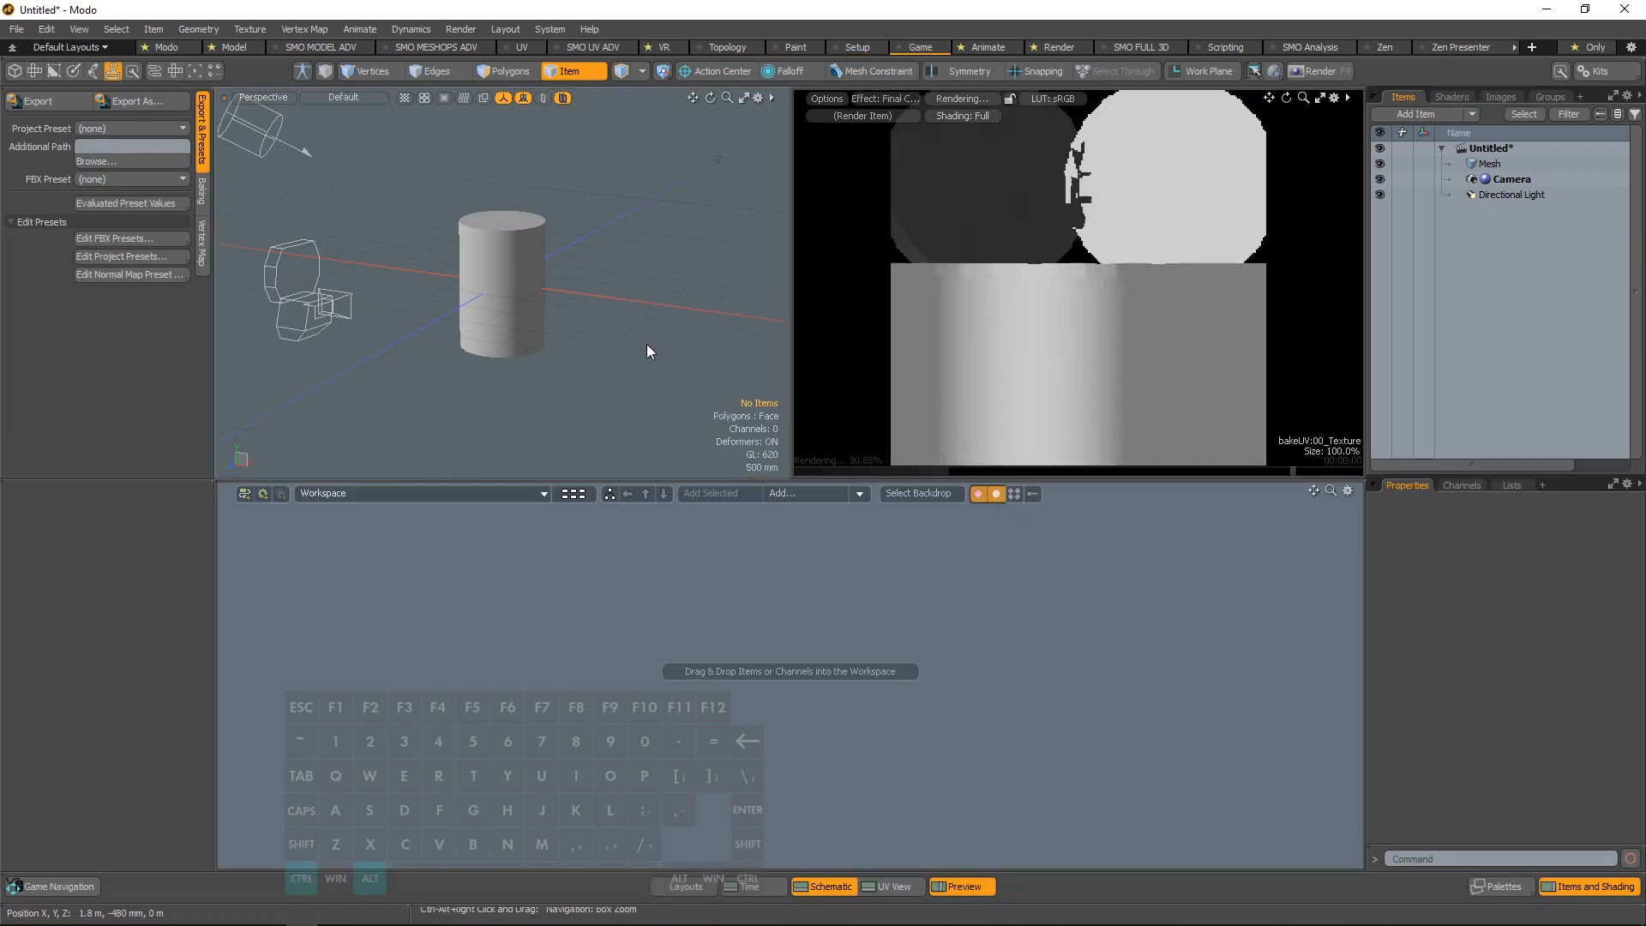
key(ctrl+alt+3)
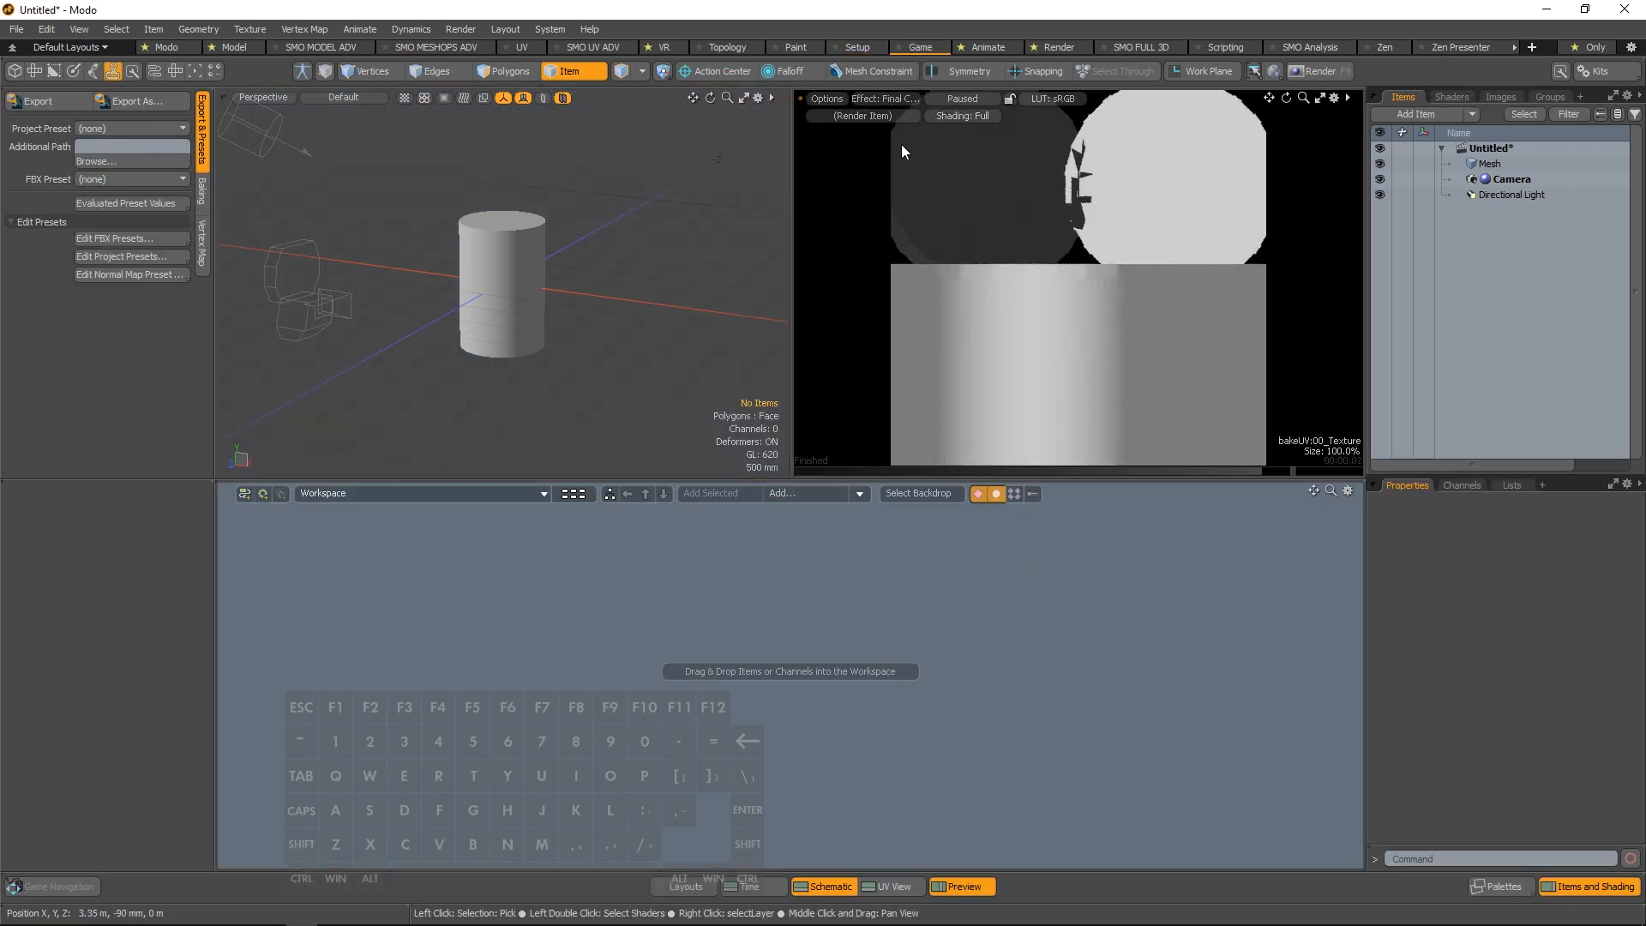
click(1010, 47)
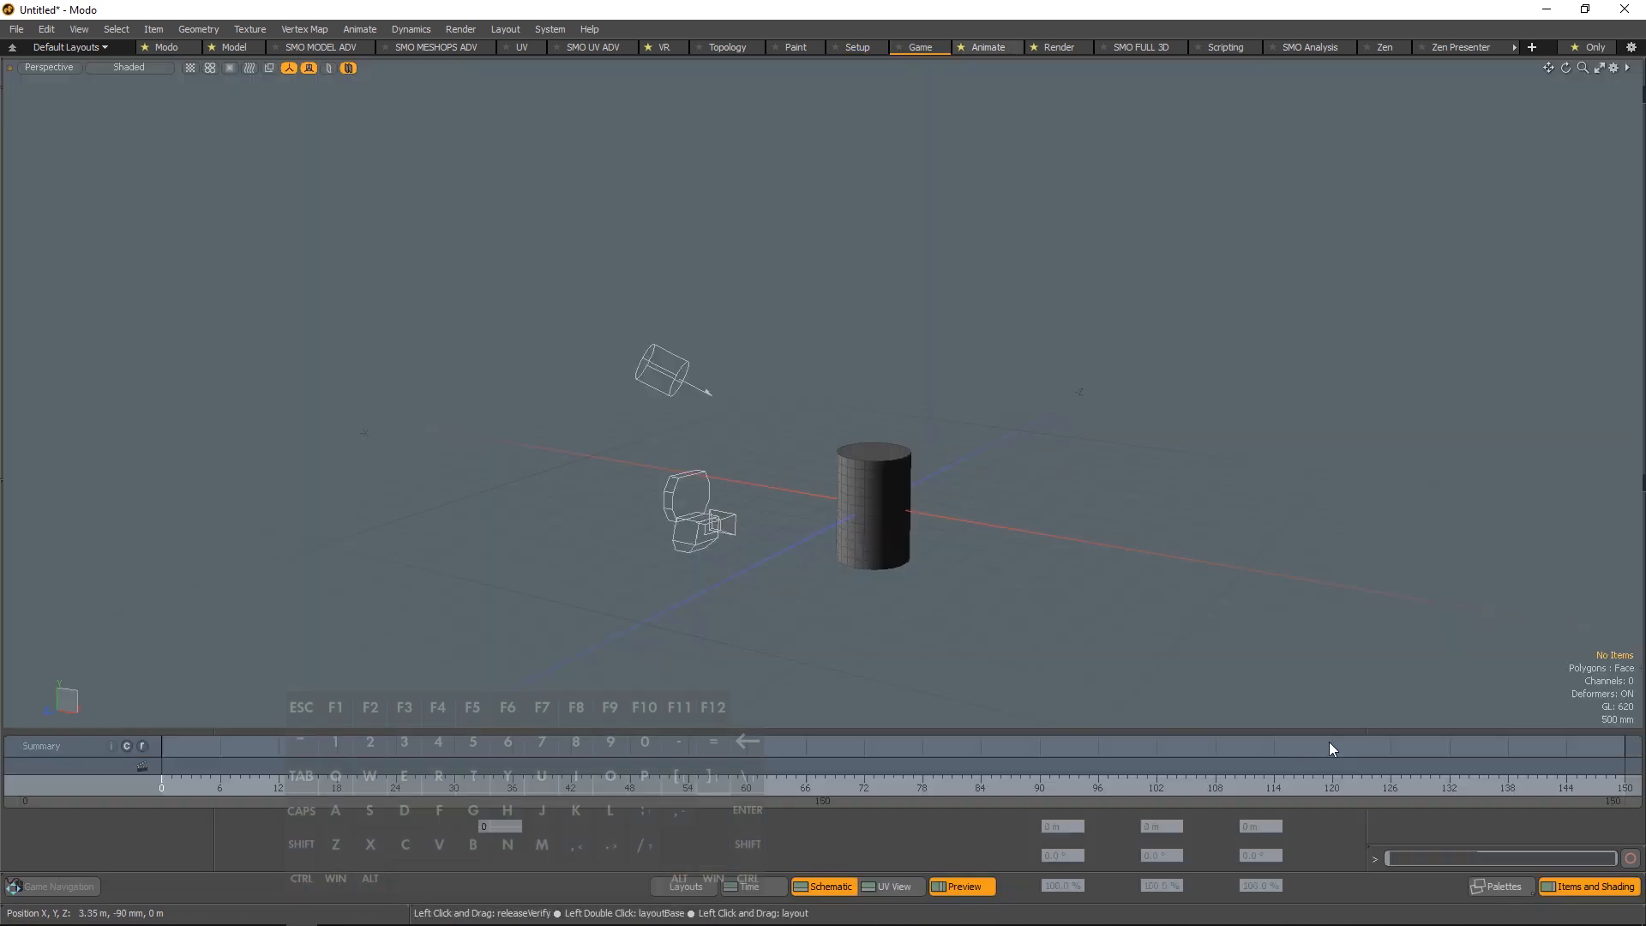
Apply the custom dark color scheme to the Animate layout's perspective viewport and set its shading to Advanced
click(1457, 826)
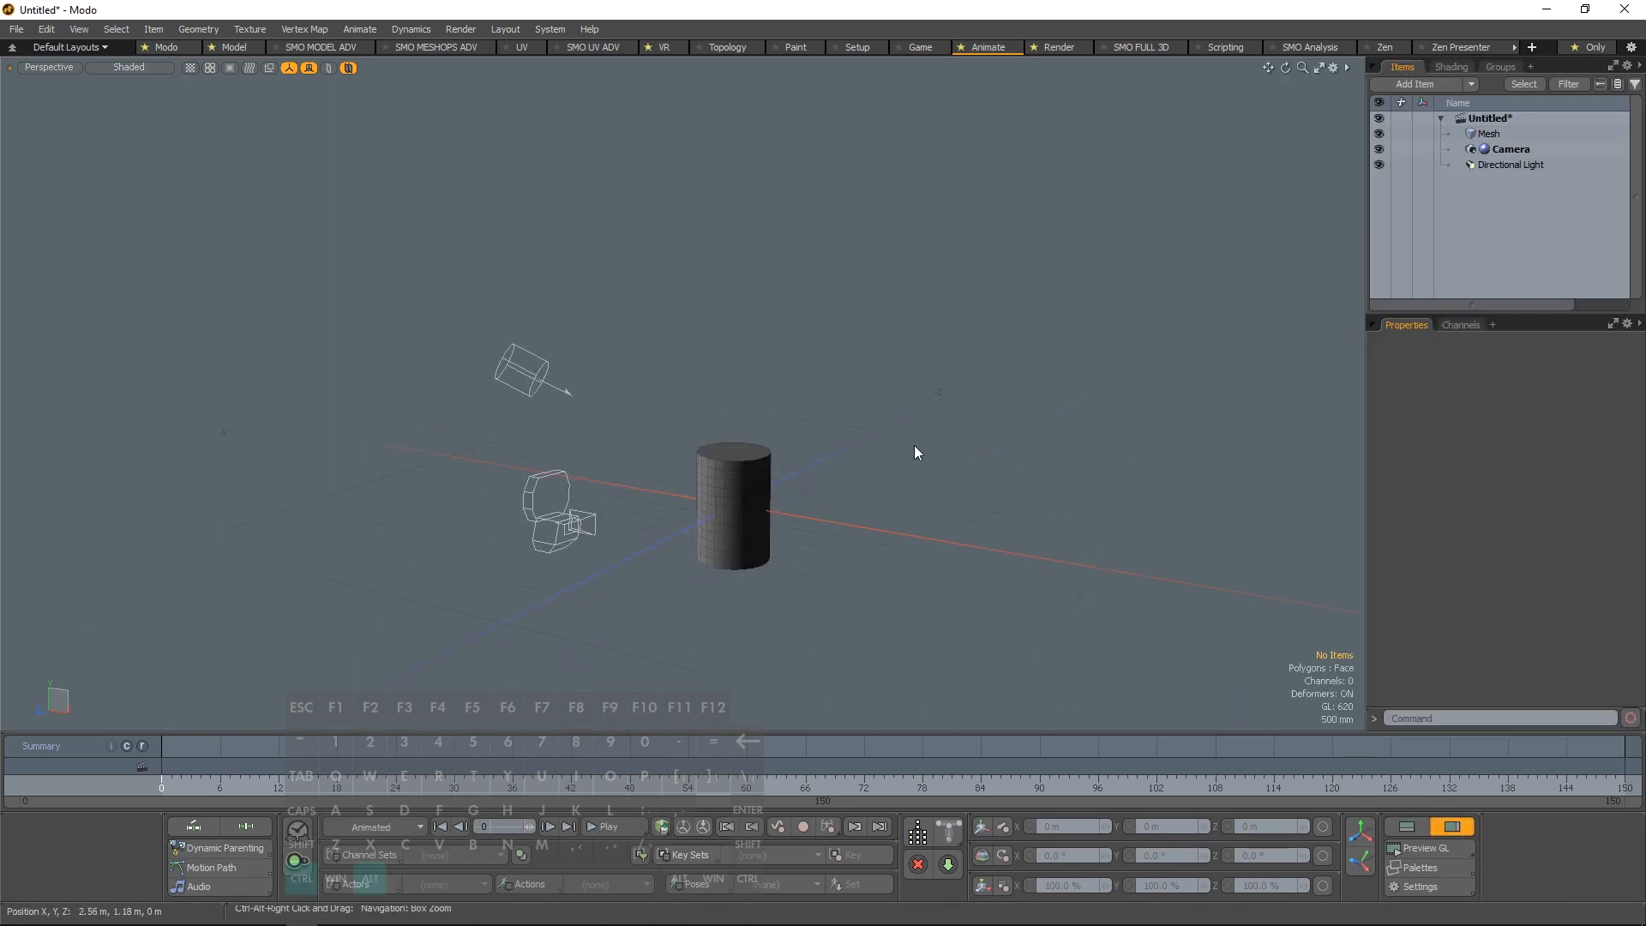
key(alt+3)
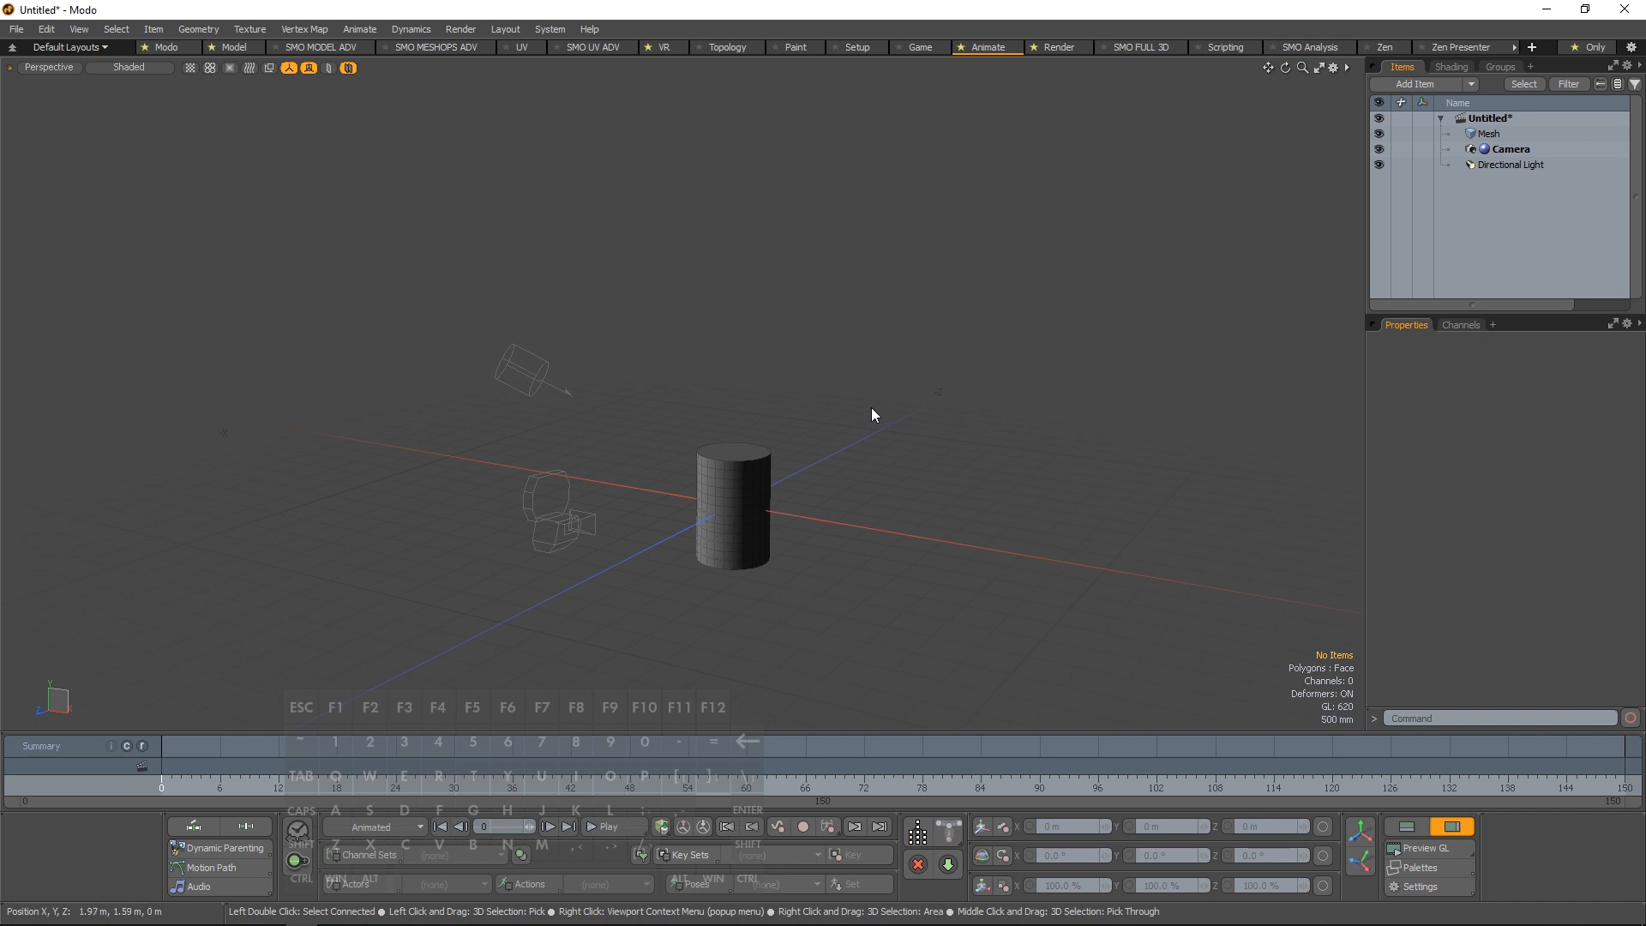
key(alt+2)
alt+middle_drag(787, 597, 752, 532)
alt+right_drag(752, 532, 828, 377)
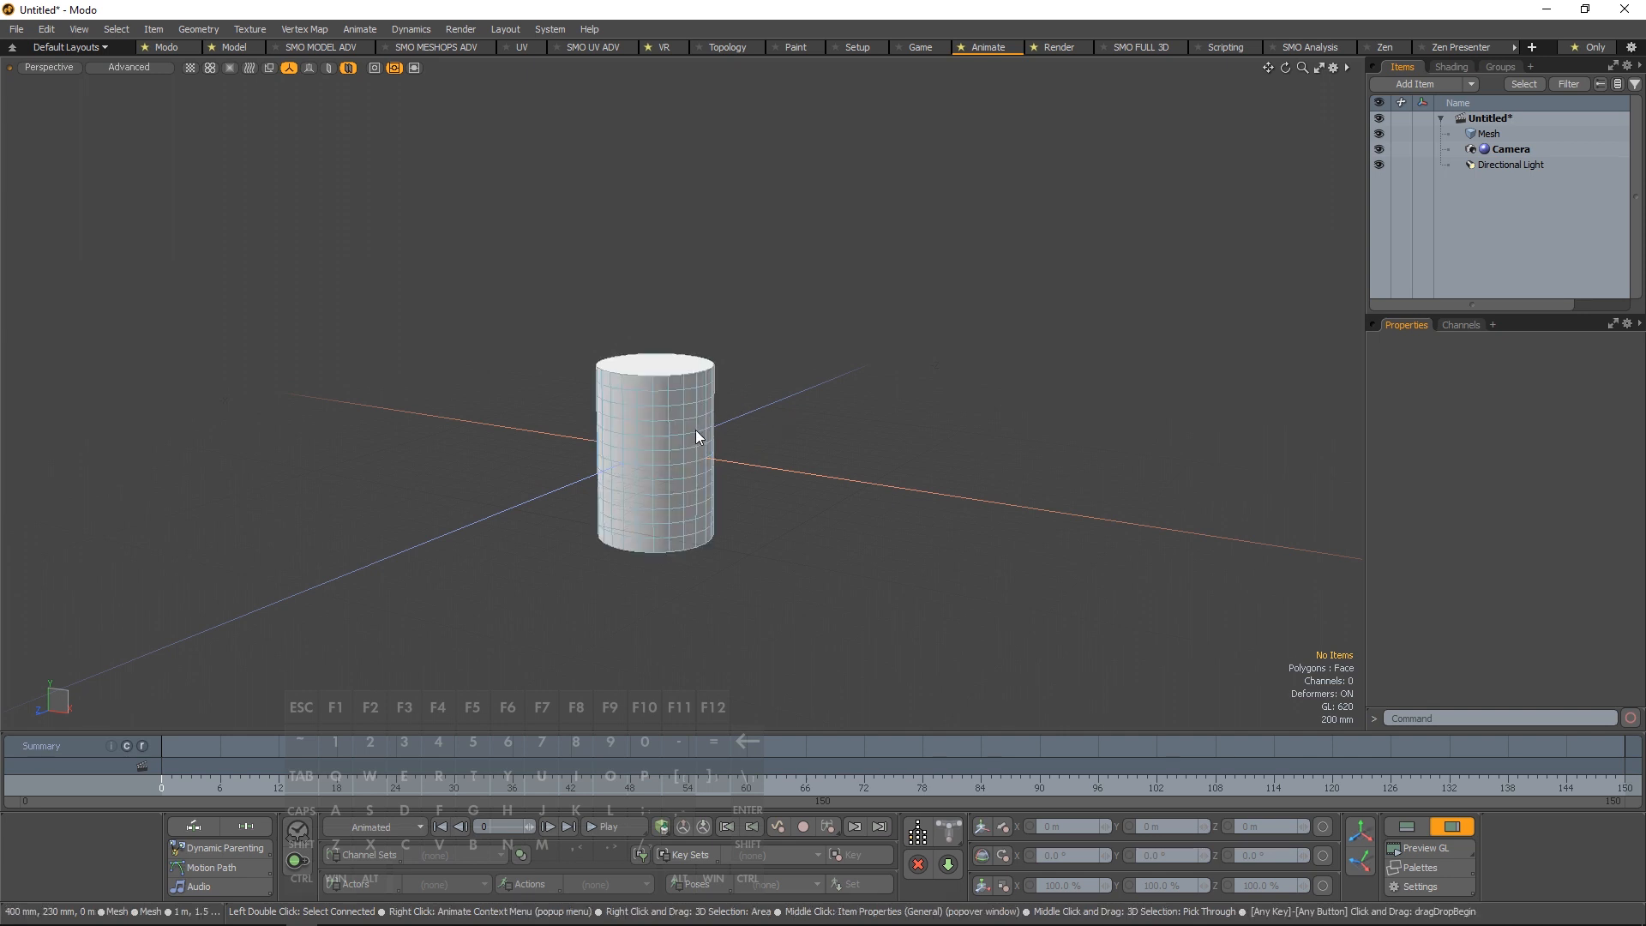
Preview the cylinder with Reflection shading in the Animate viewport and return it to Advanced
click(130, 68)
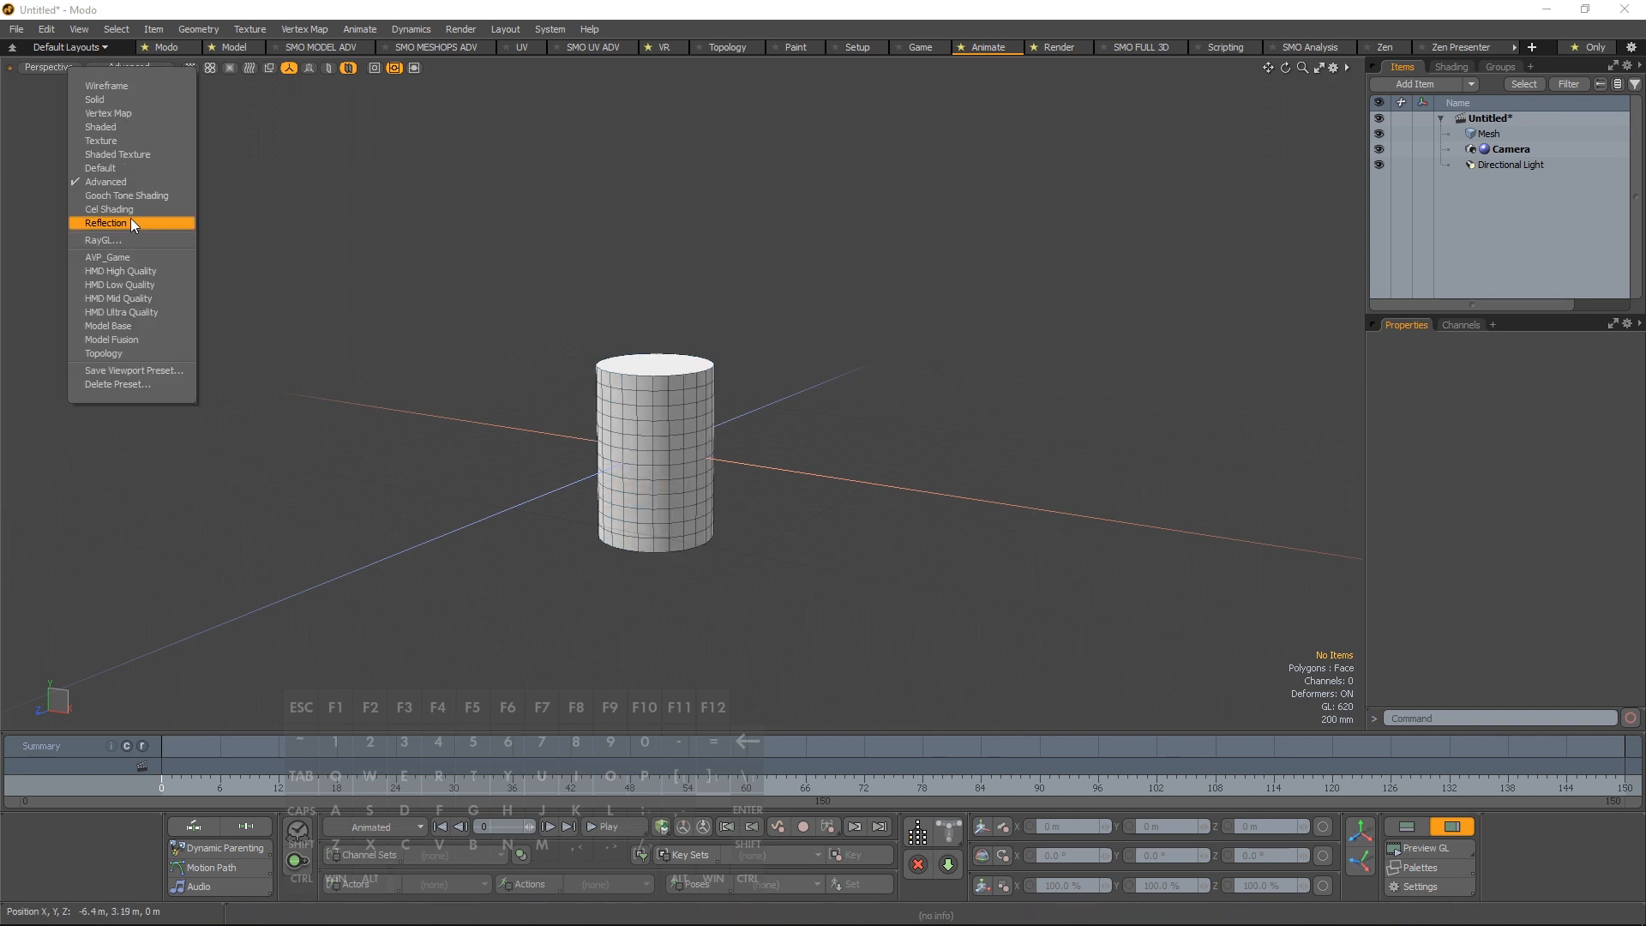
click(130, 221)
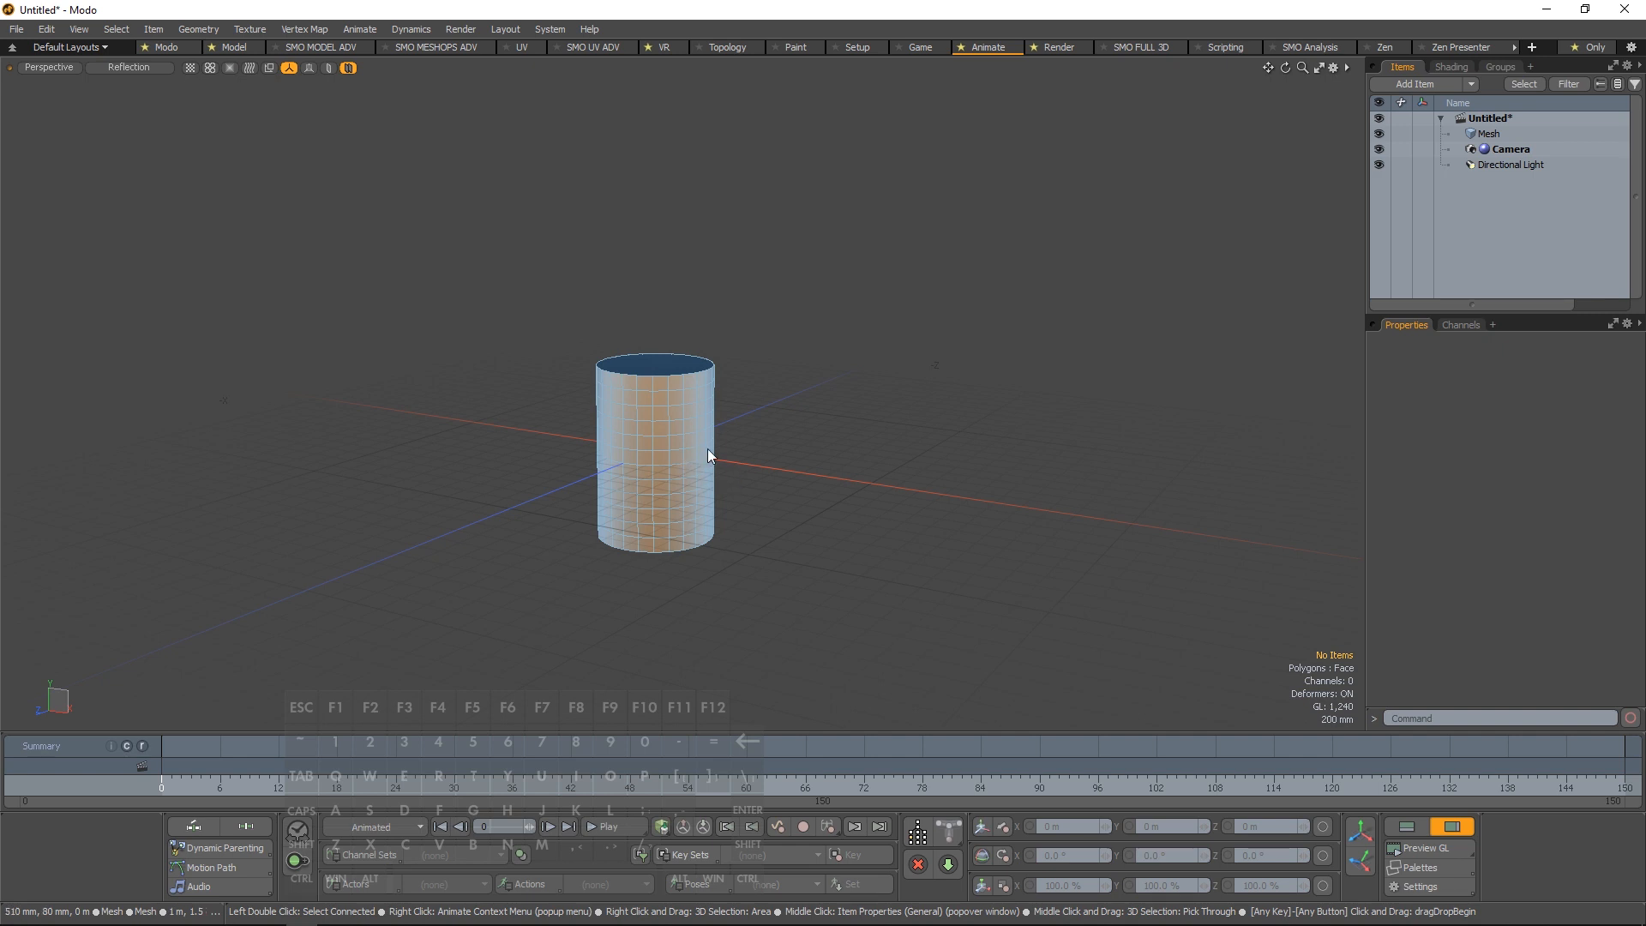
key(KP_9)
alt+drag(530, 488, 512, 504)
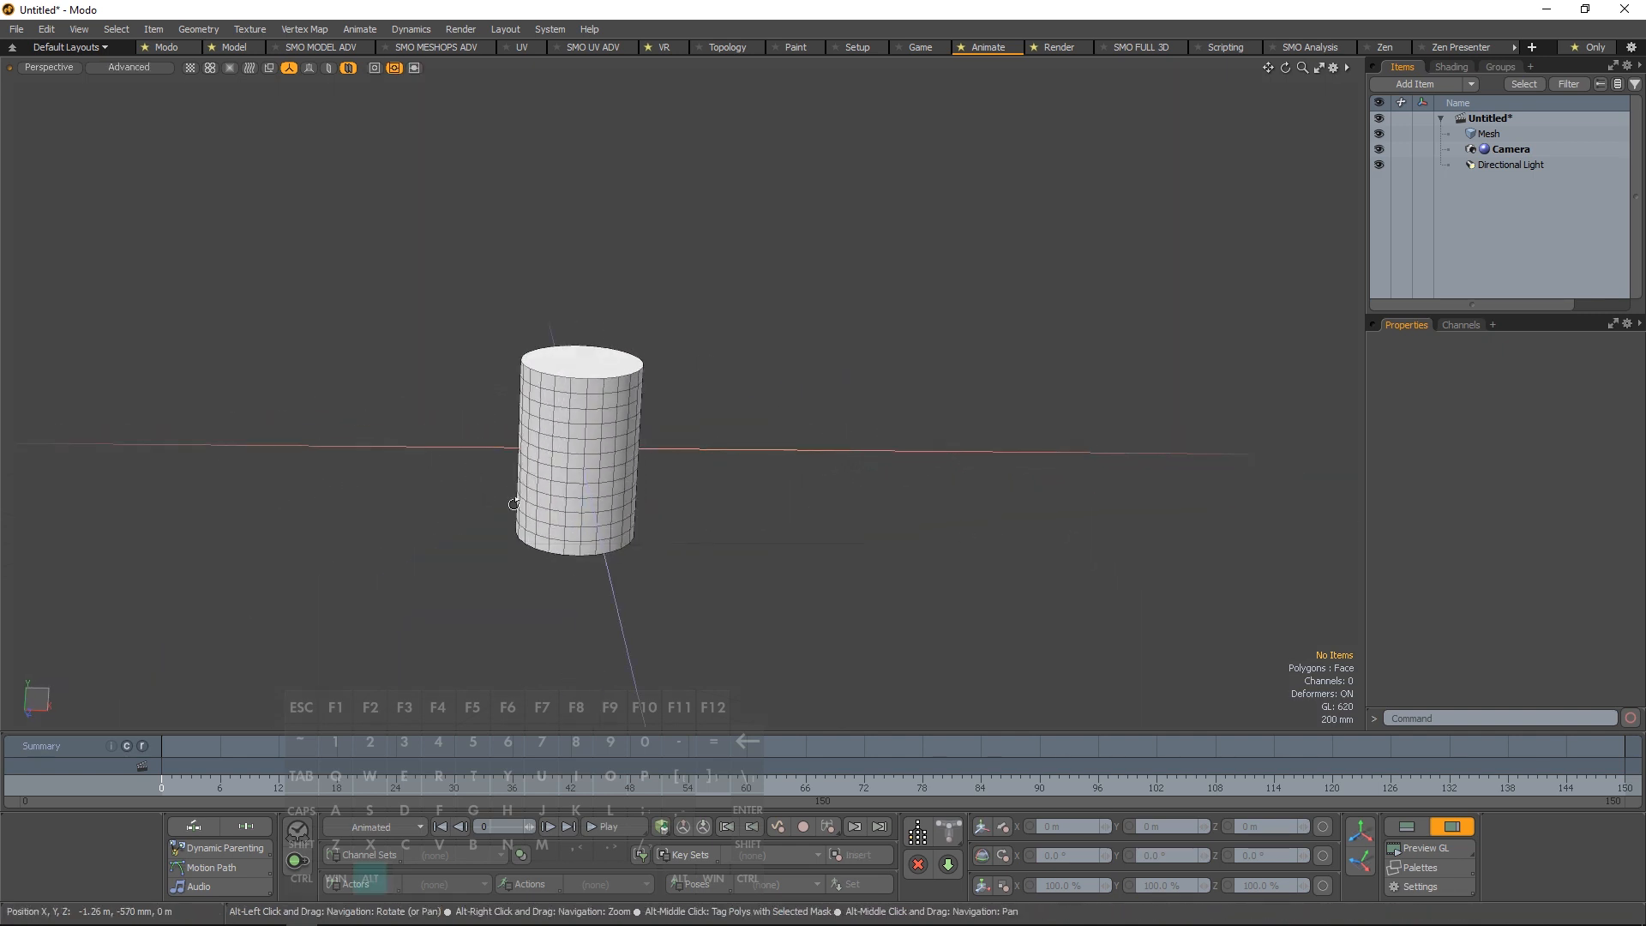
scroll(488, 500, up, 4)
click(140, 66)
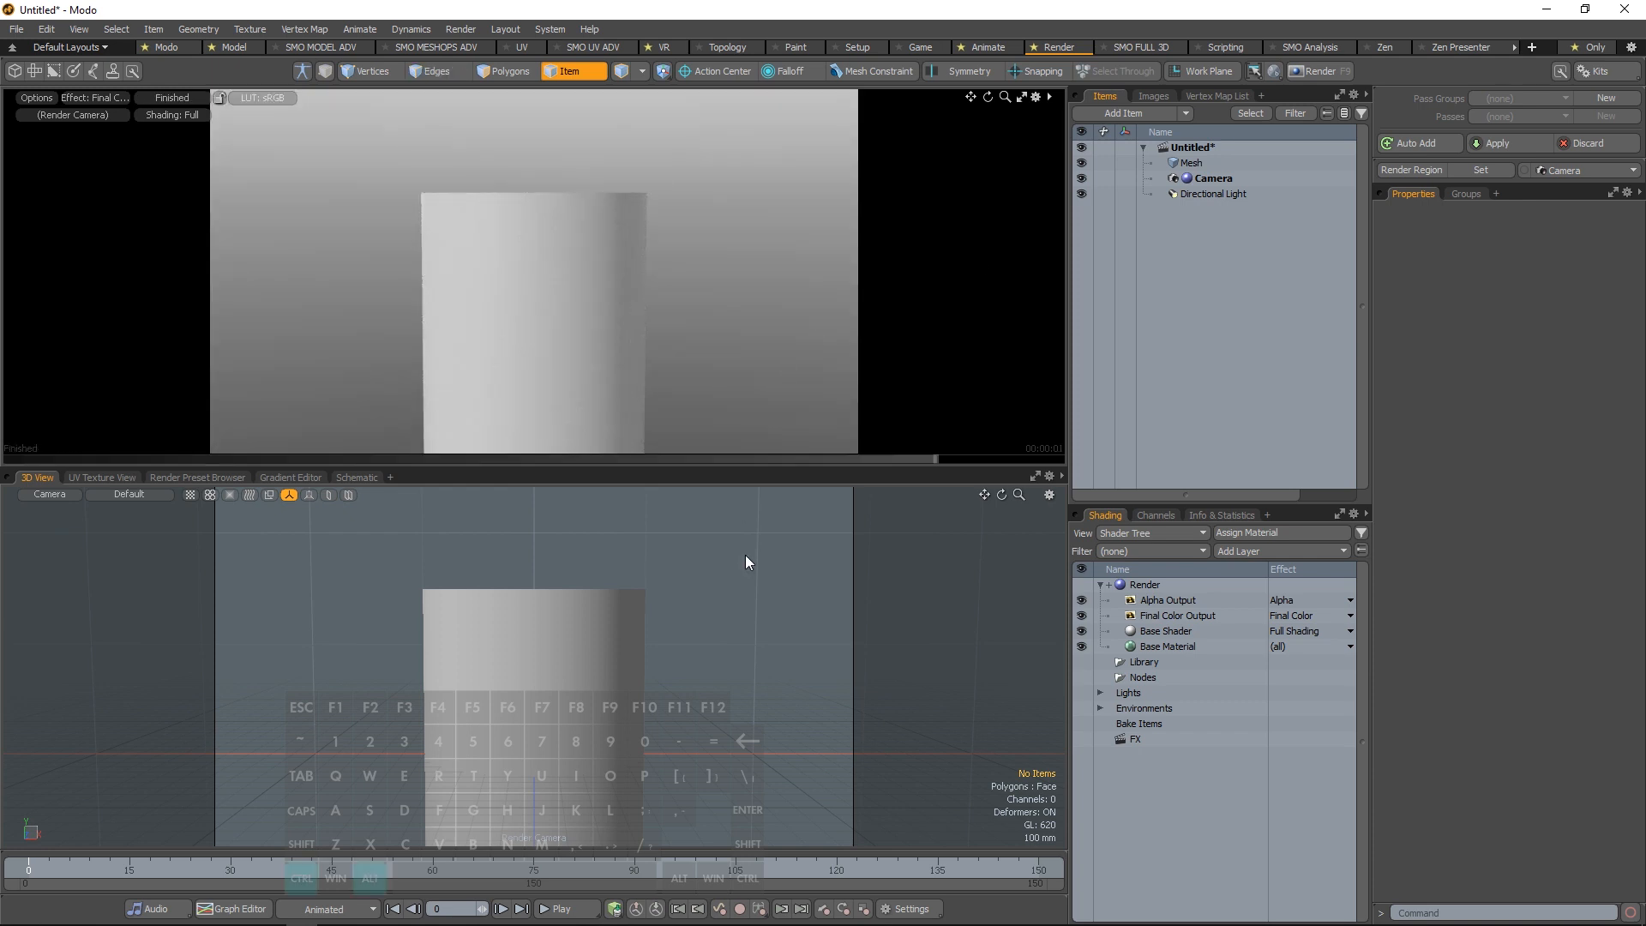
Apply the custom dark color scheme to the Render layout's 3D view and the SMO FULL 3D layout's viewport
key(ctrl+alt+3)
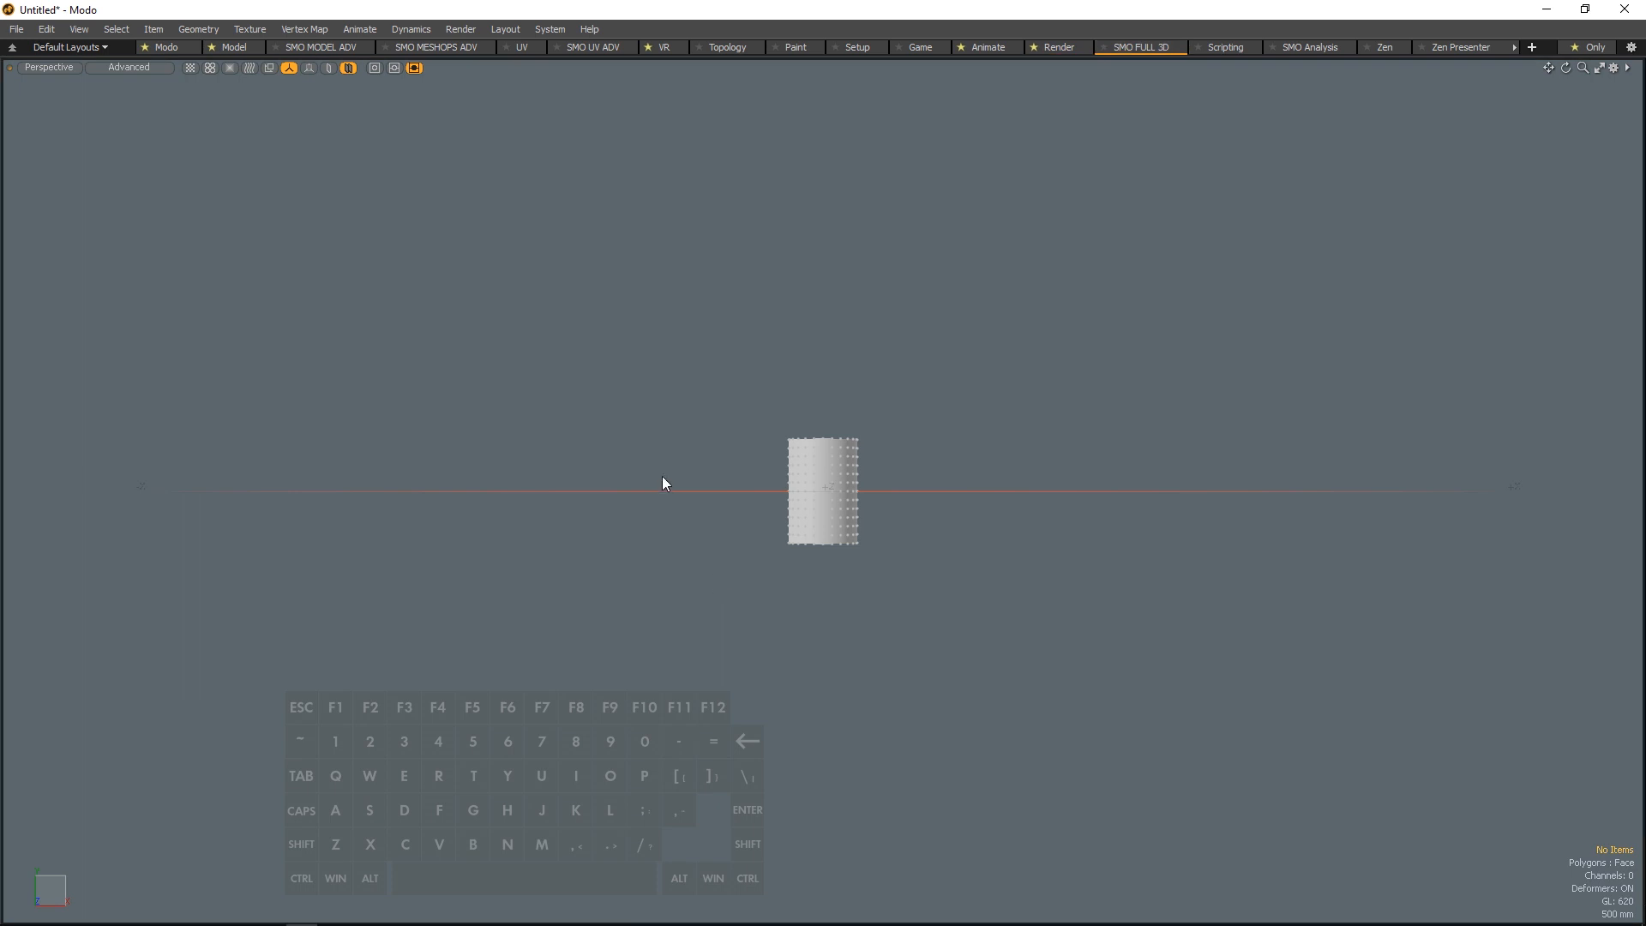
key(ctrl+alt+3)
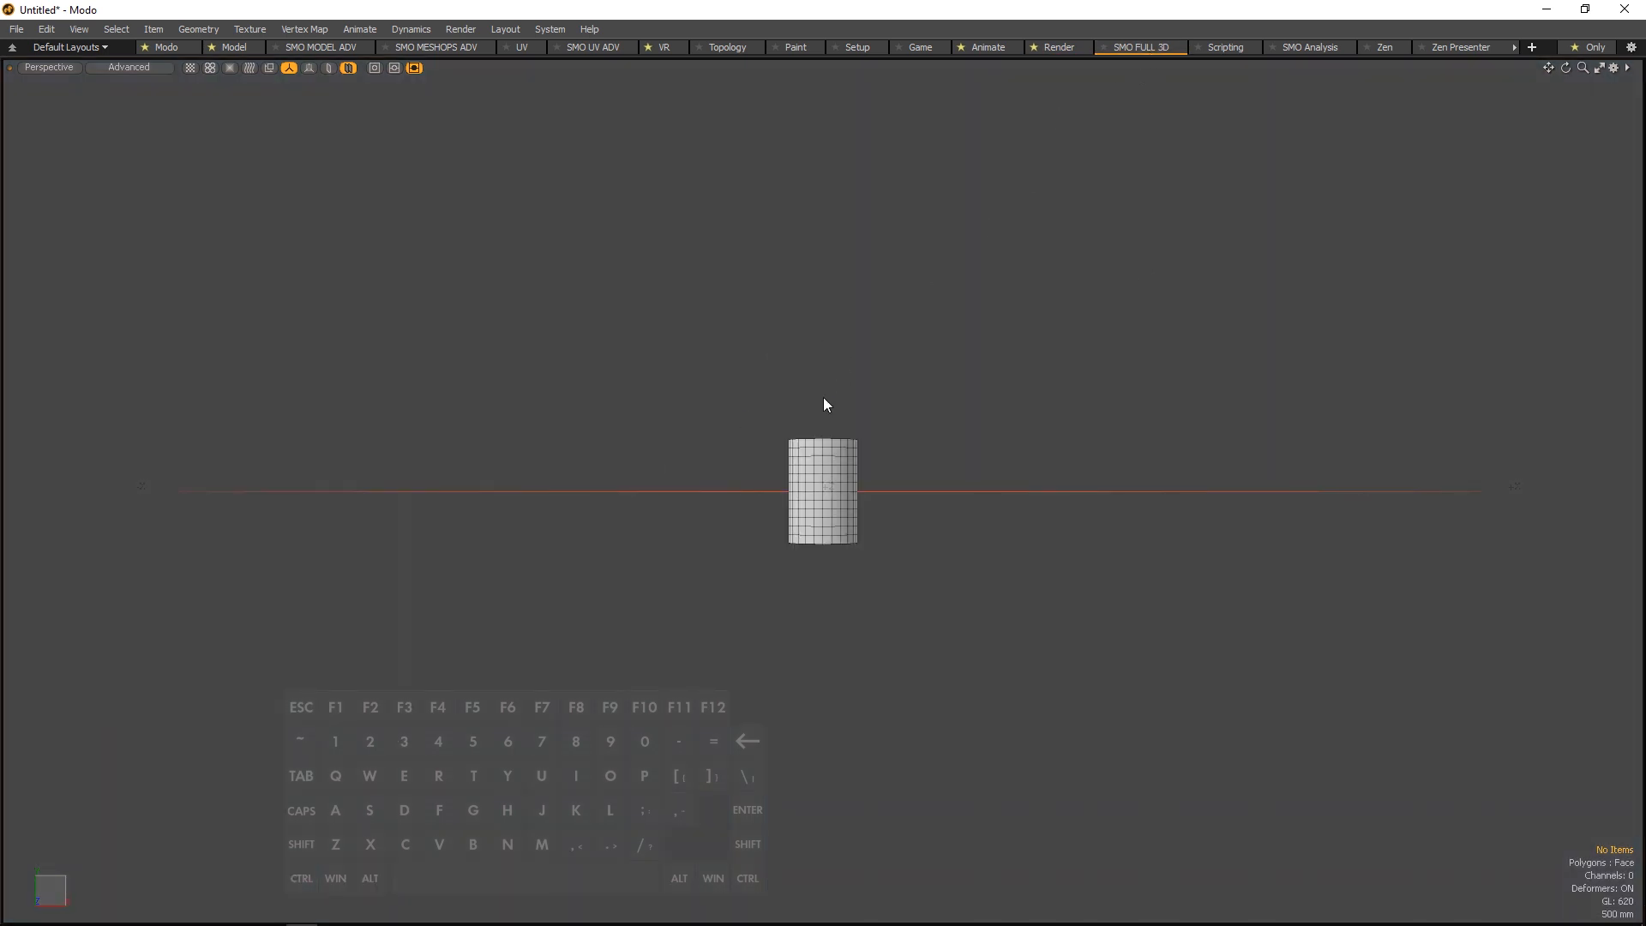
alt+drag(823, 399, 1194, 234)
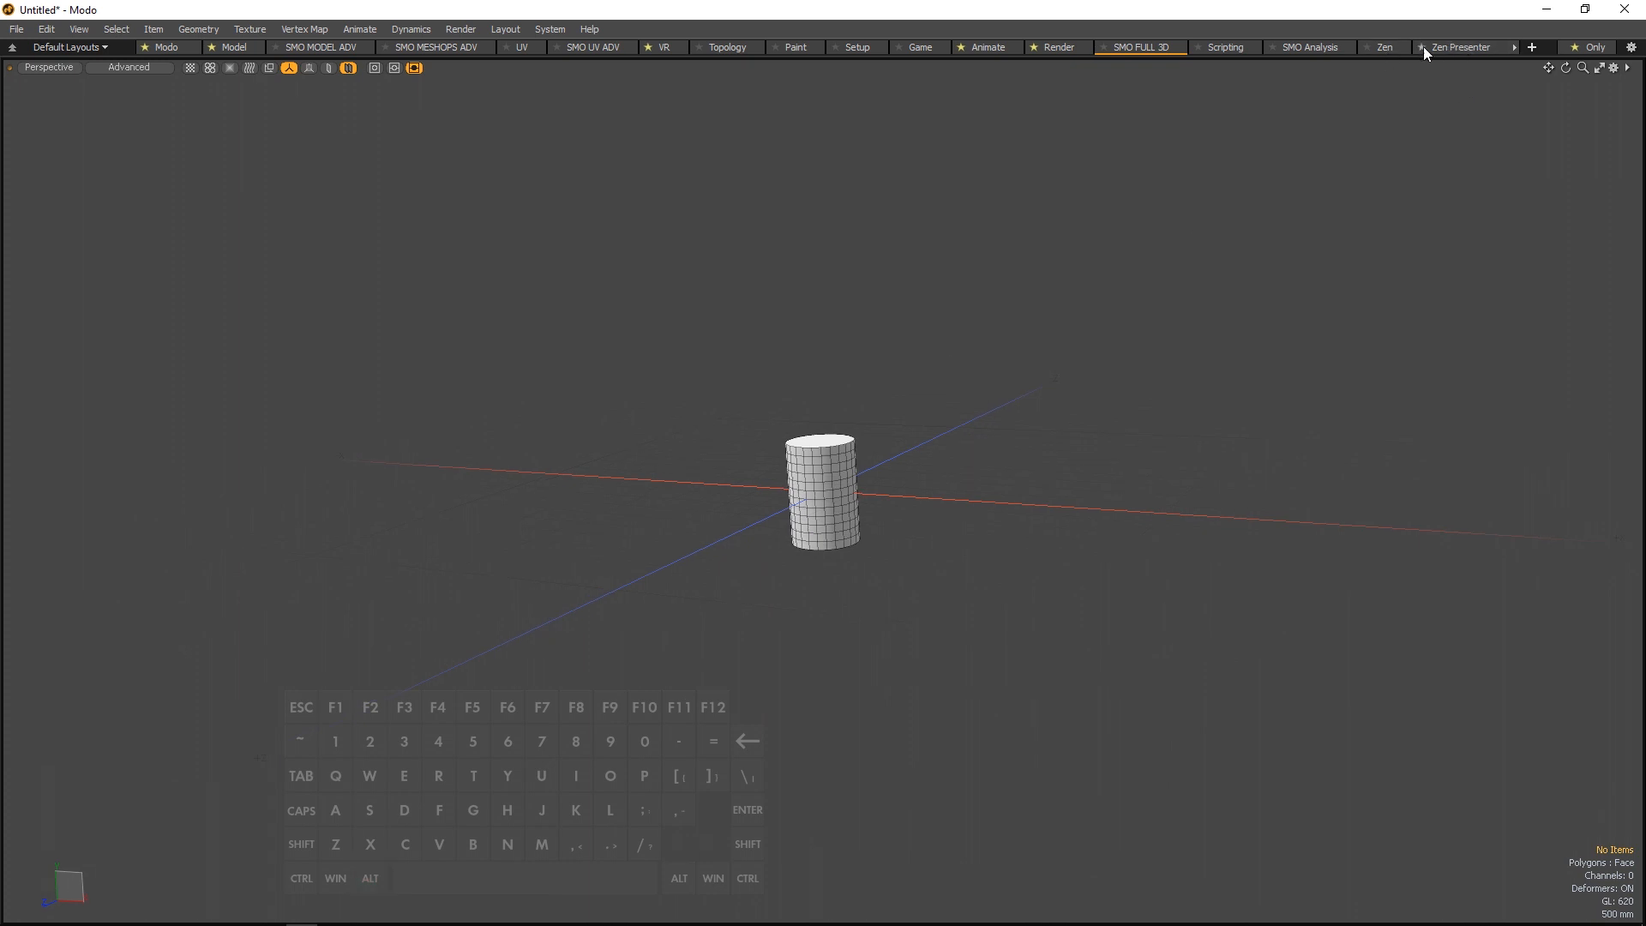
Check the Zen layout's viewport and return to SMO FULL 3D to examine the cylinder up close
click(1385, 49)
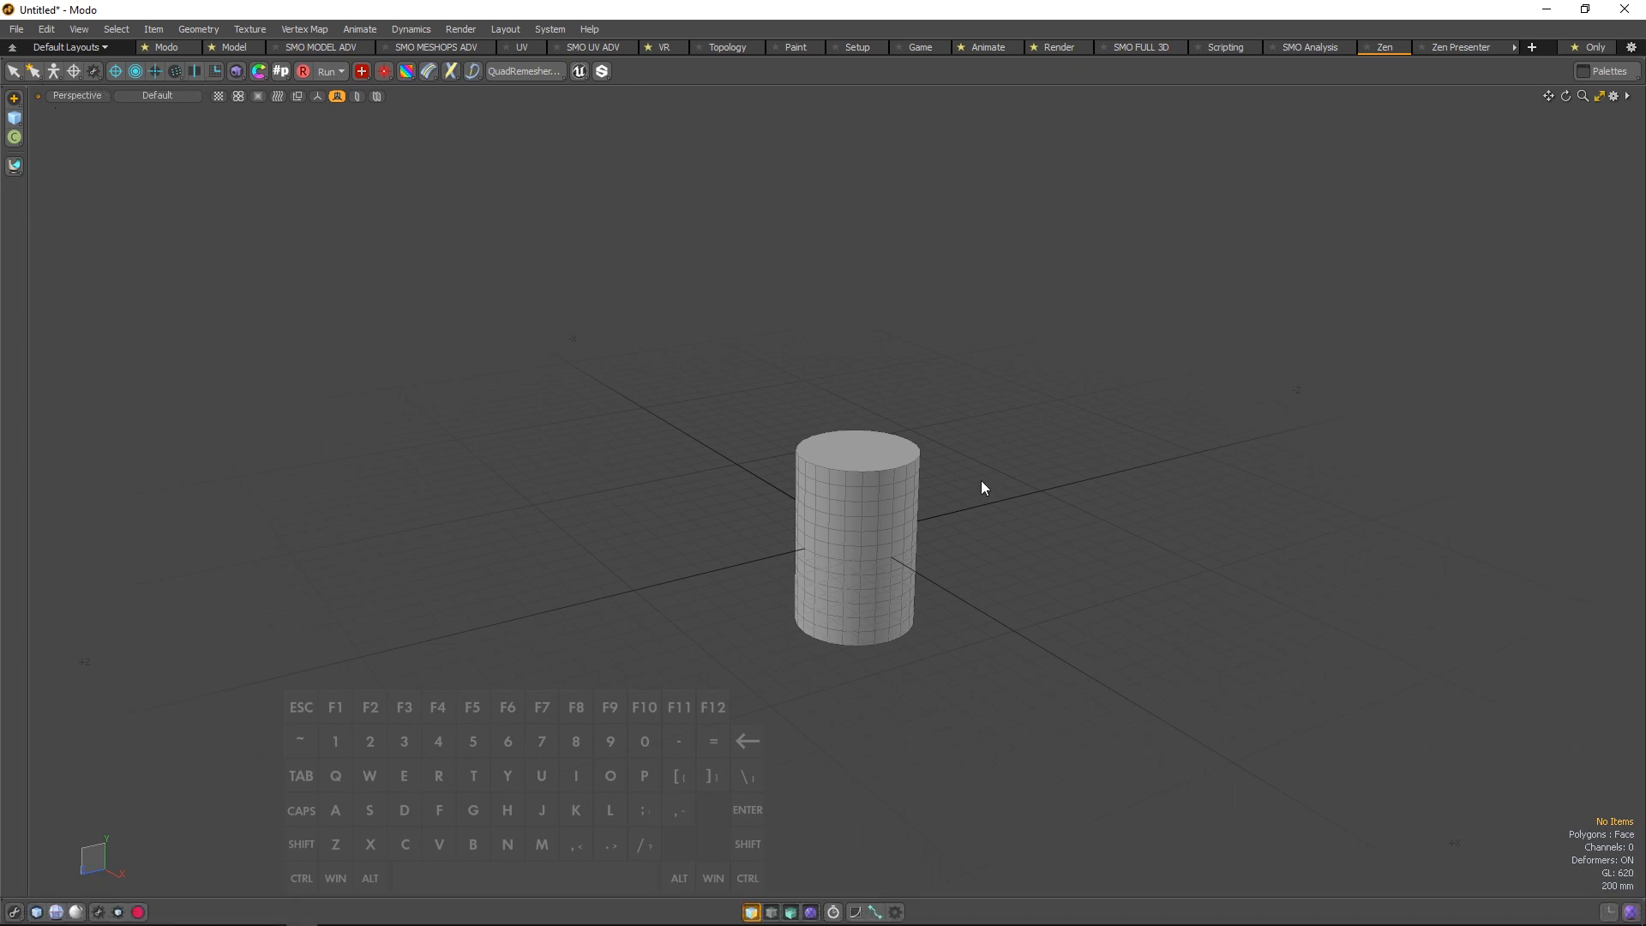
click(1145, 48)
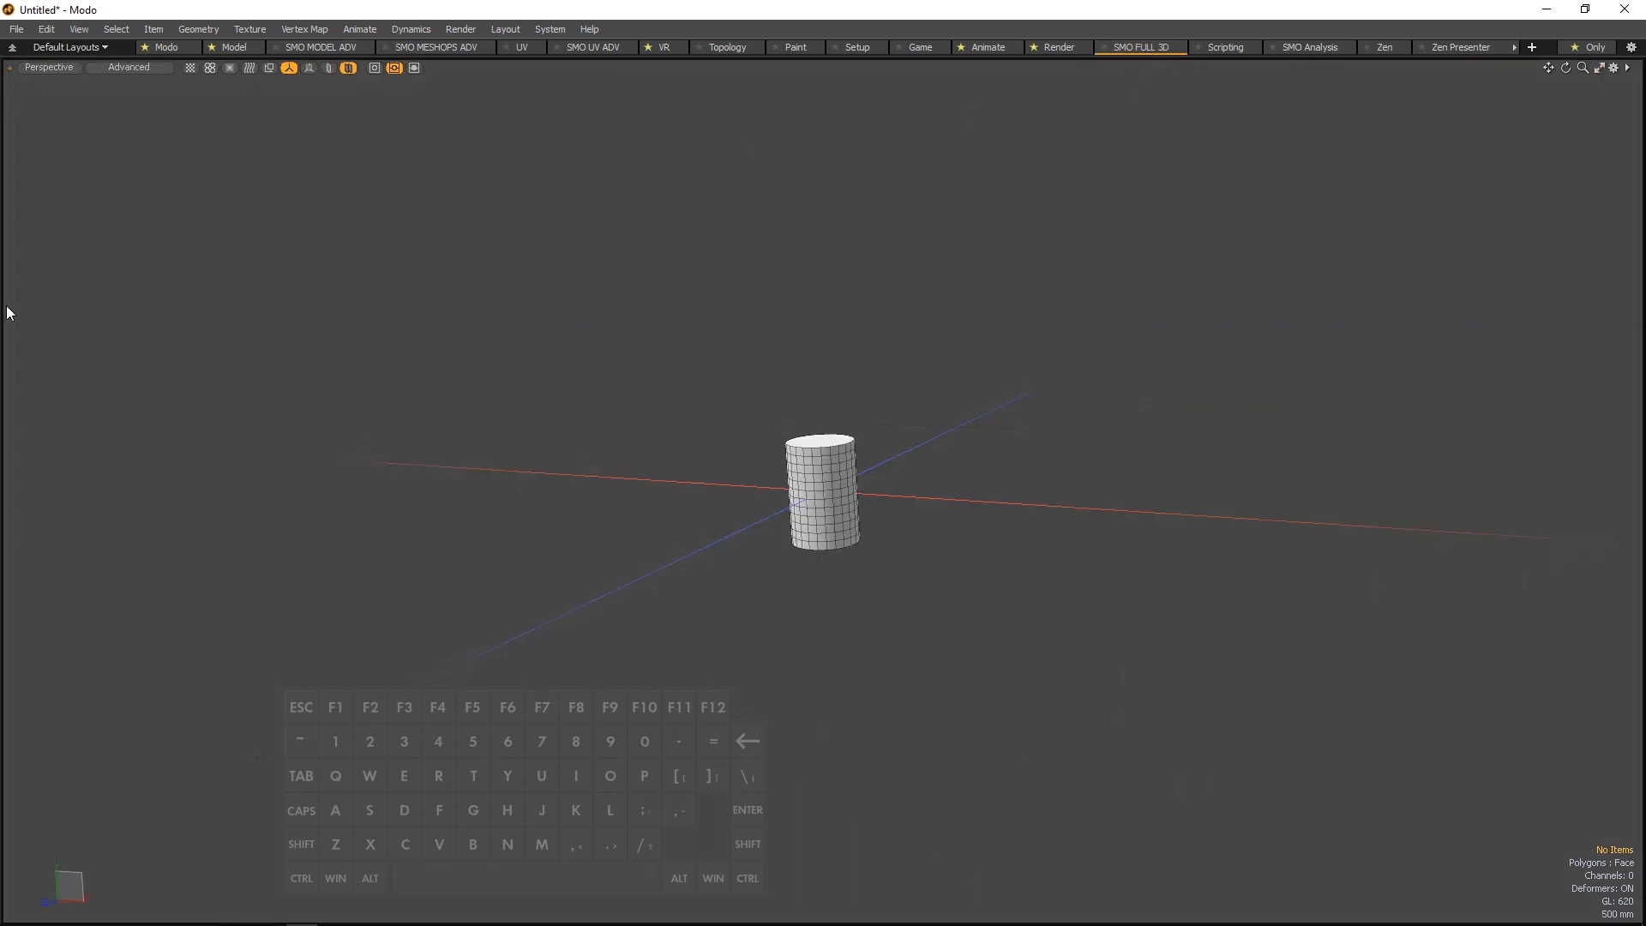
key(alt)
alt+right_drag(767, 444, 851, 408)
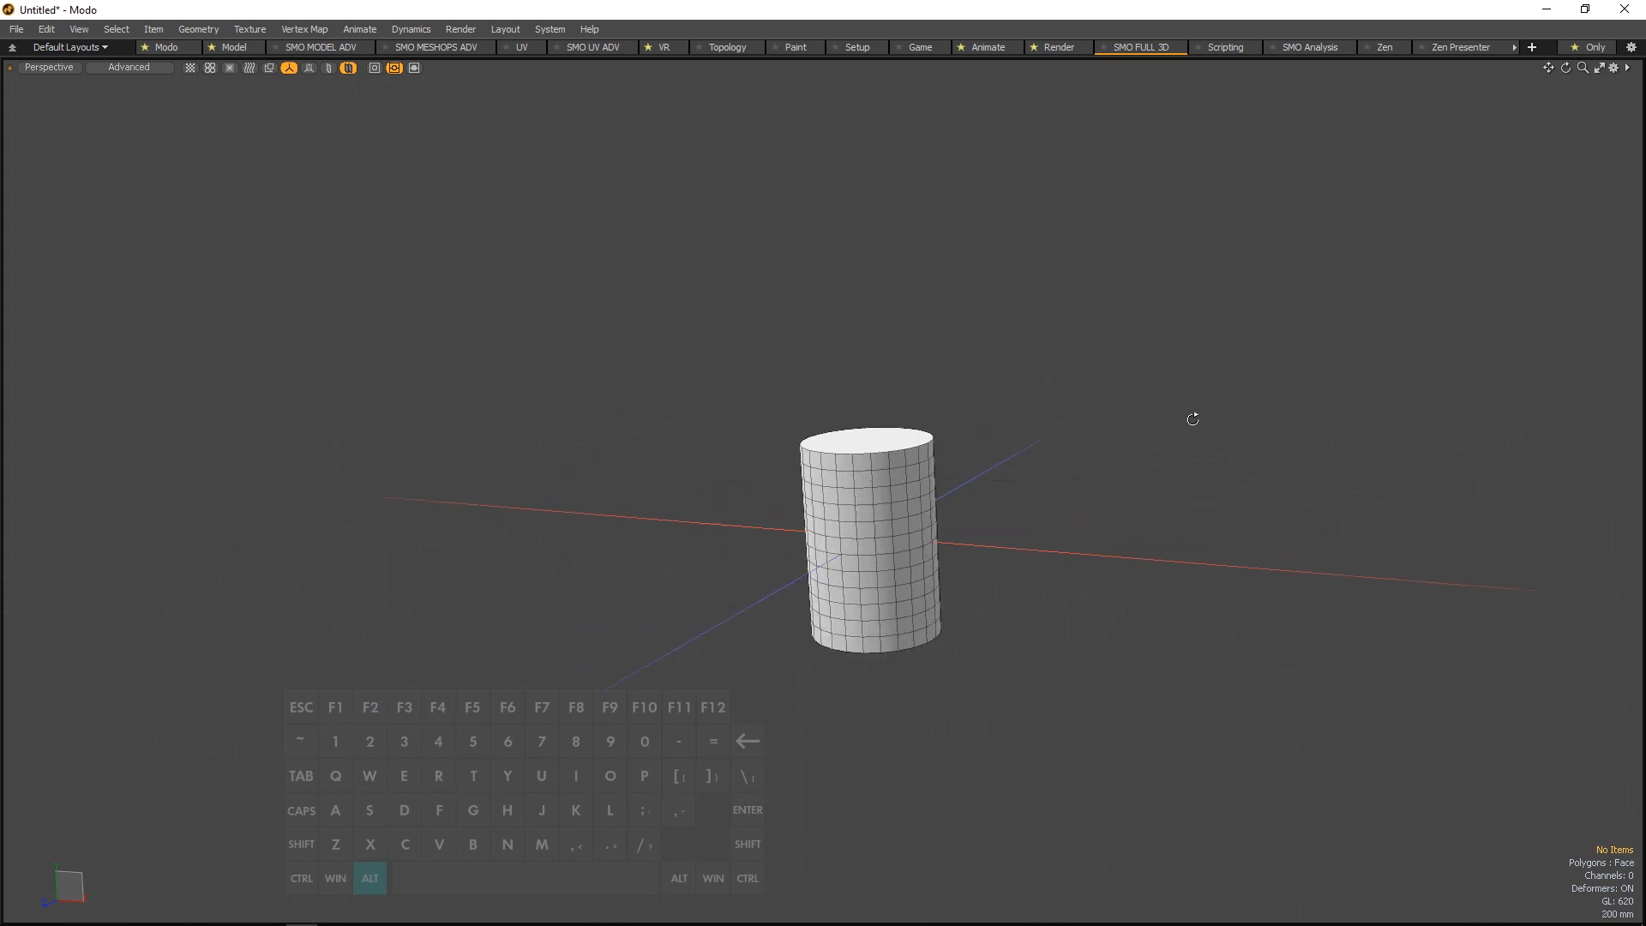
alt+middle_drag(1144, 395, 1037, 427)
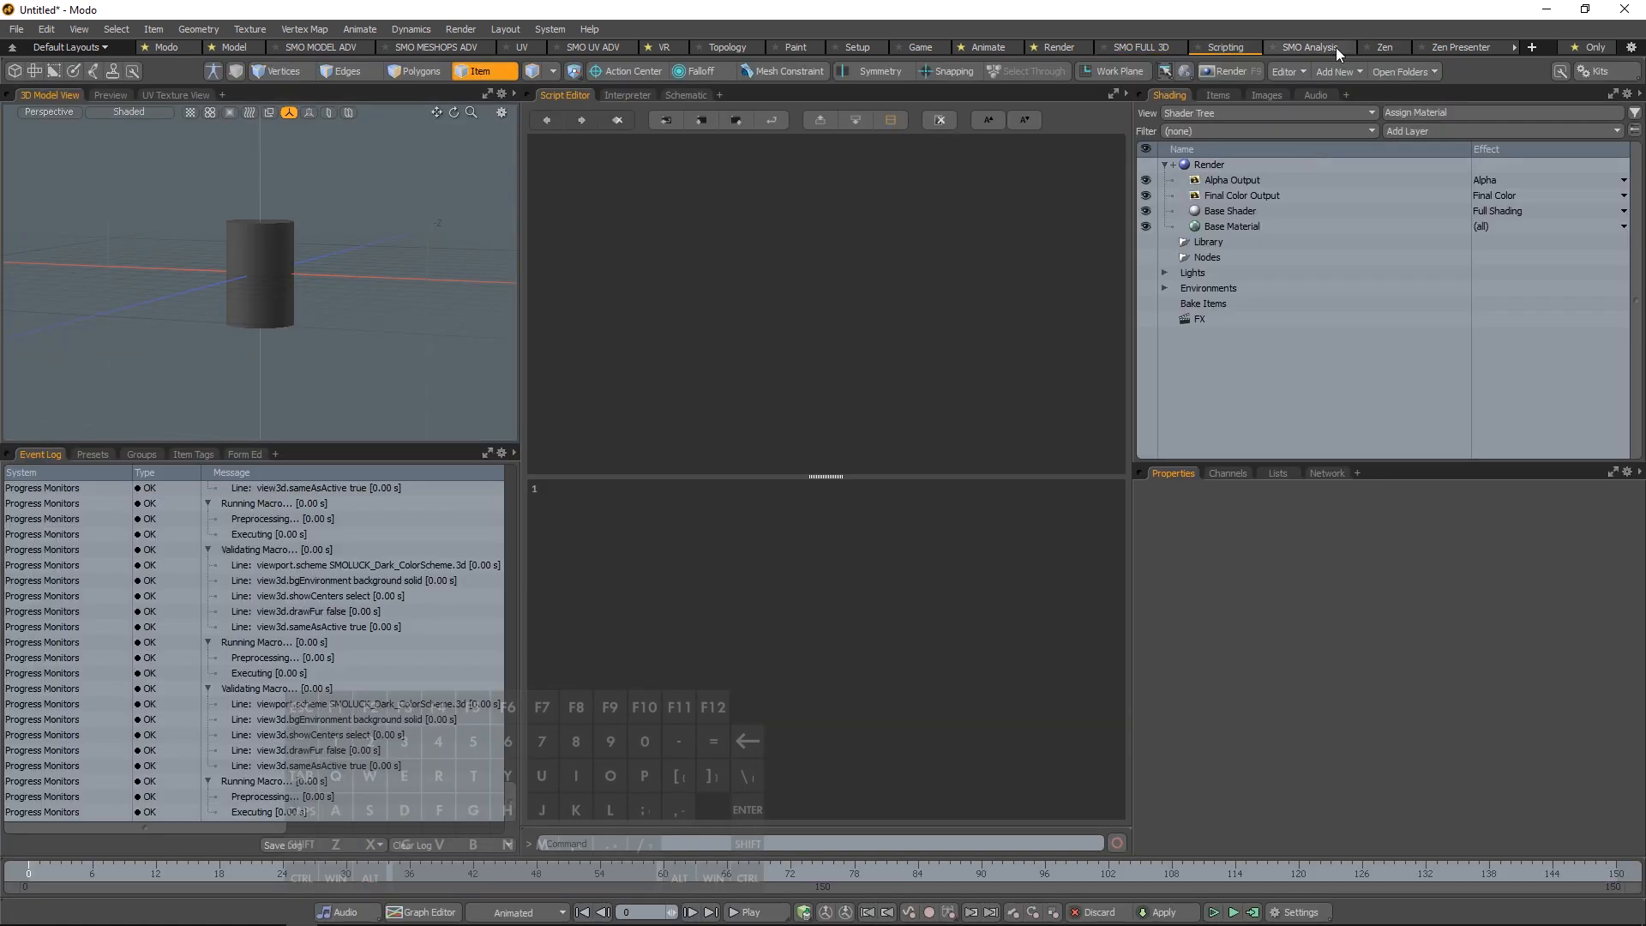
Fill the empty SMO Analysis layout with the Event Log viewport and minimize its header
click(1336, 48)
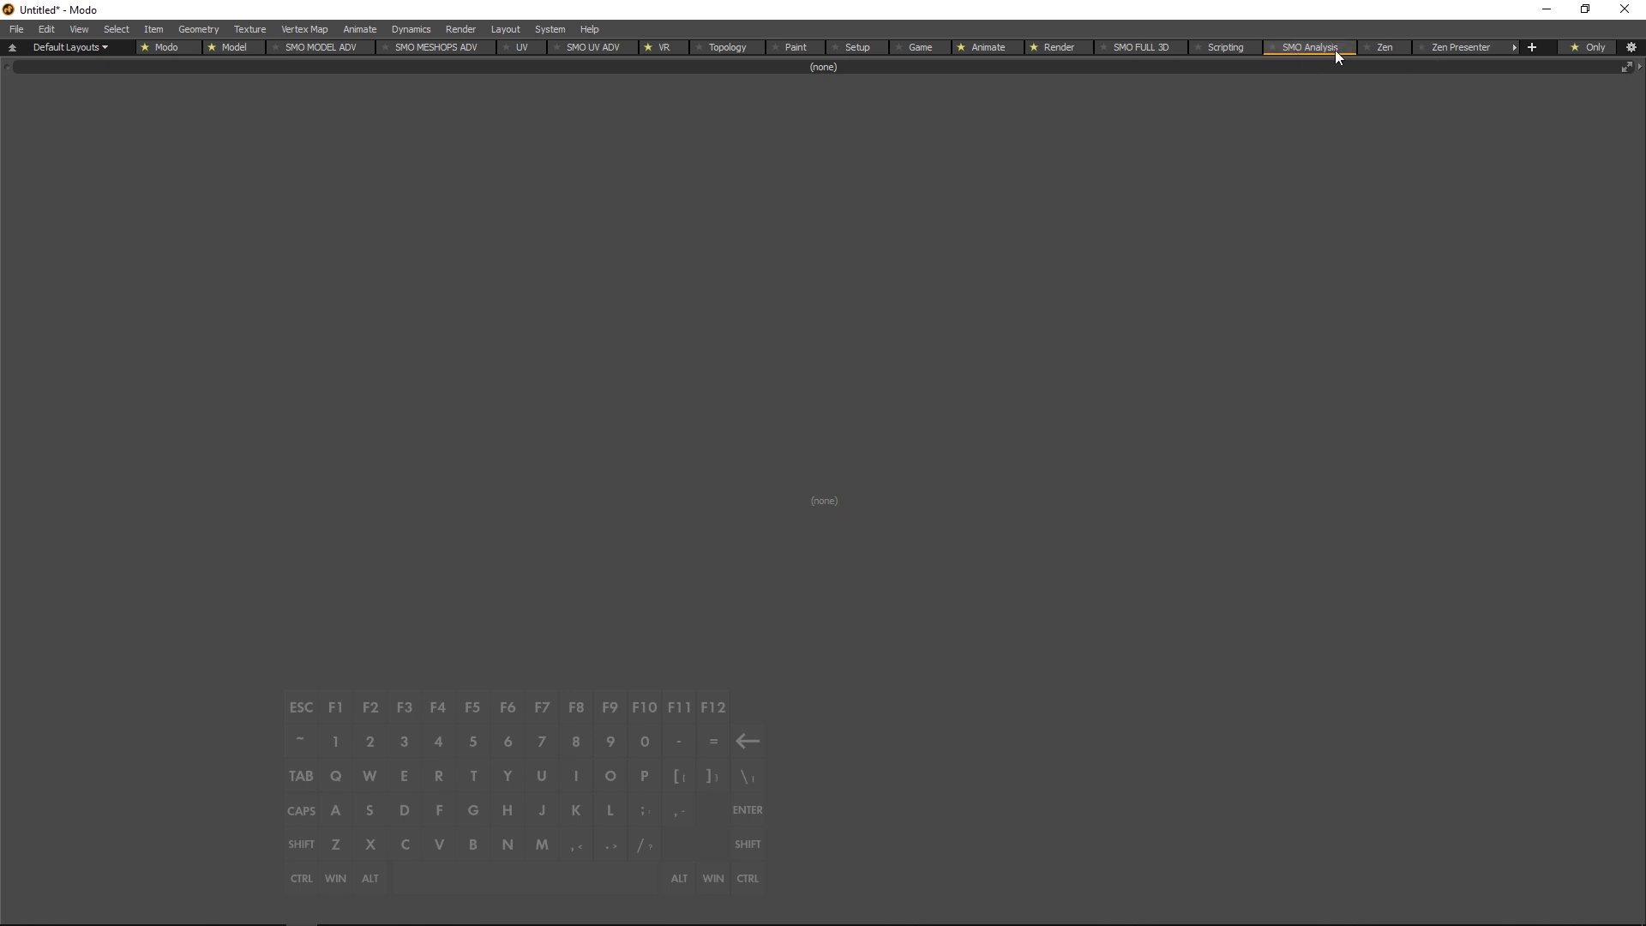
click(1639, 71)
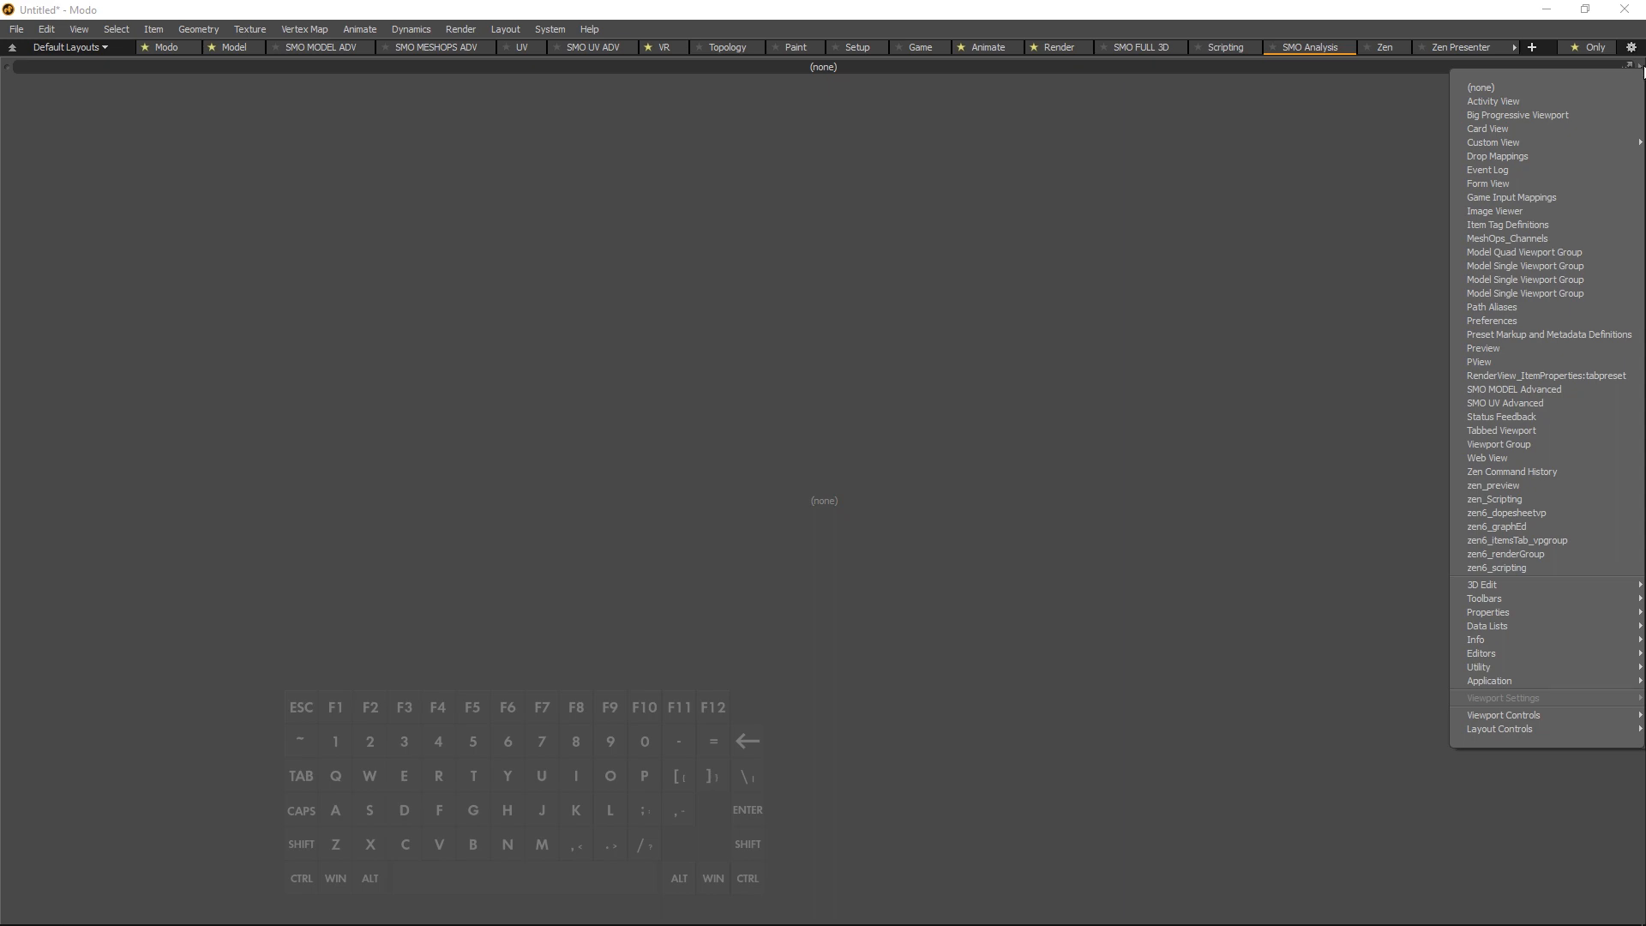
click(1520, 169)
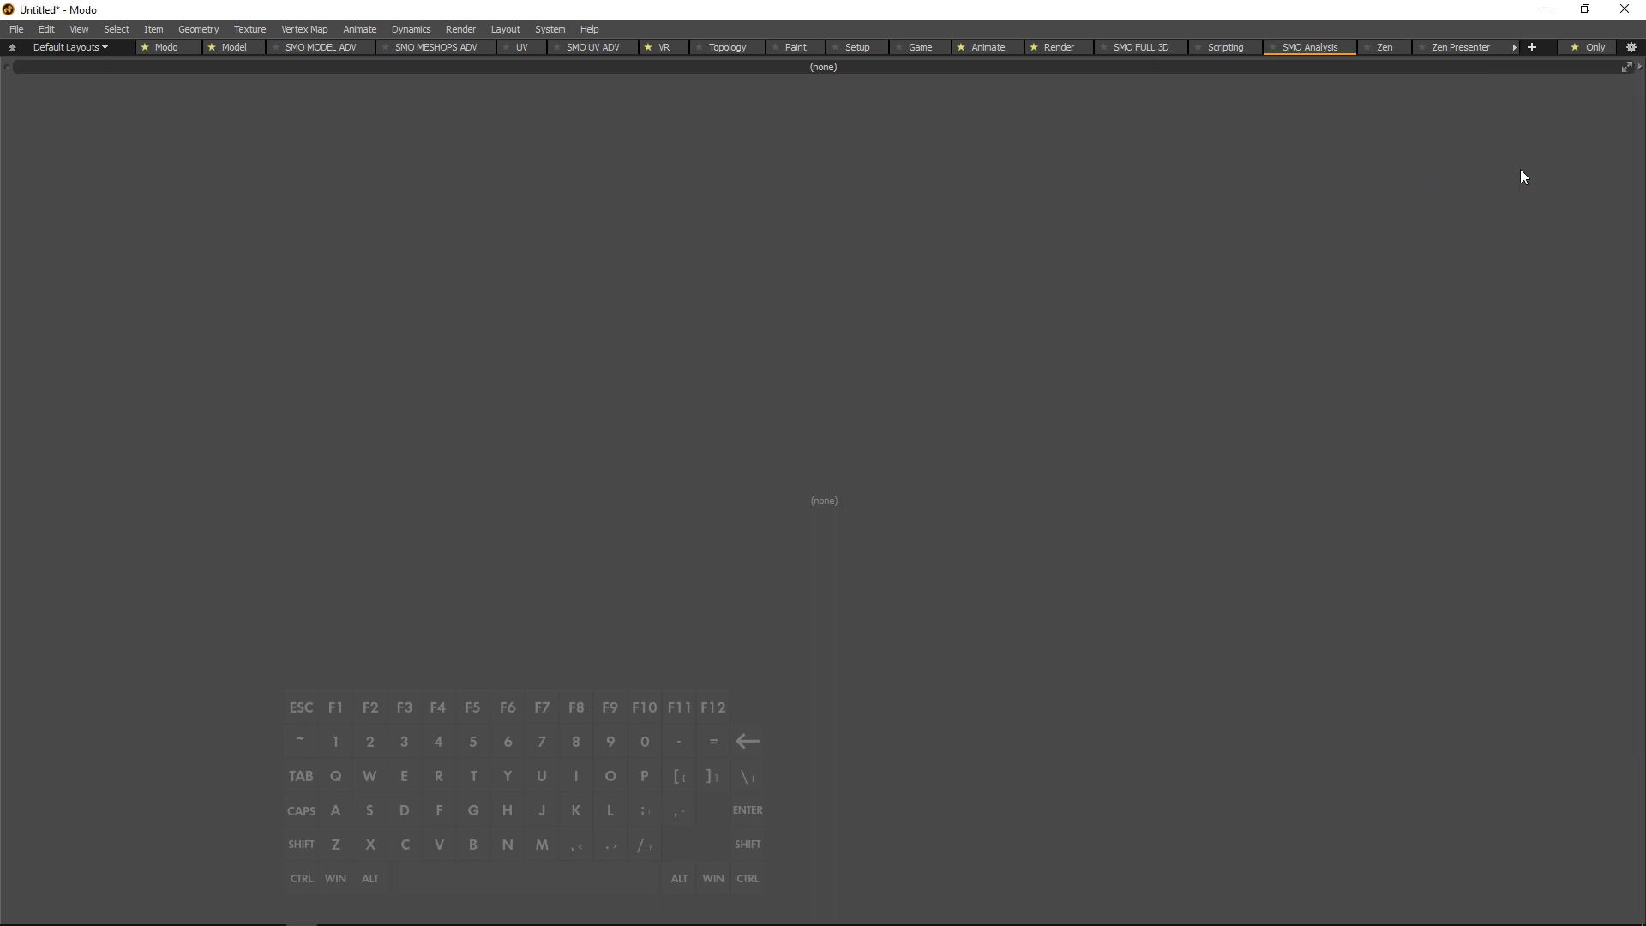
click(8, 68)
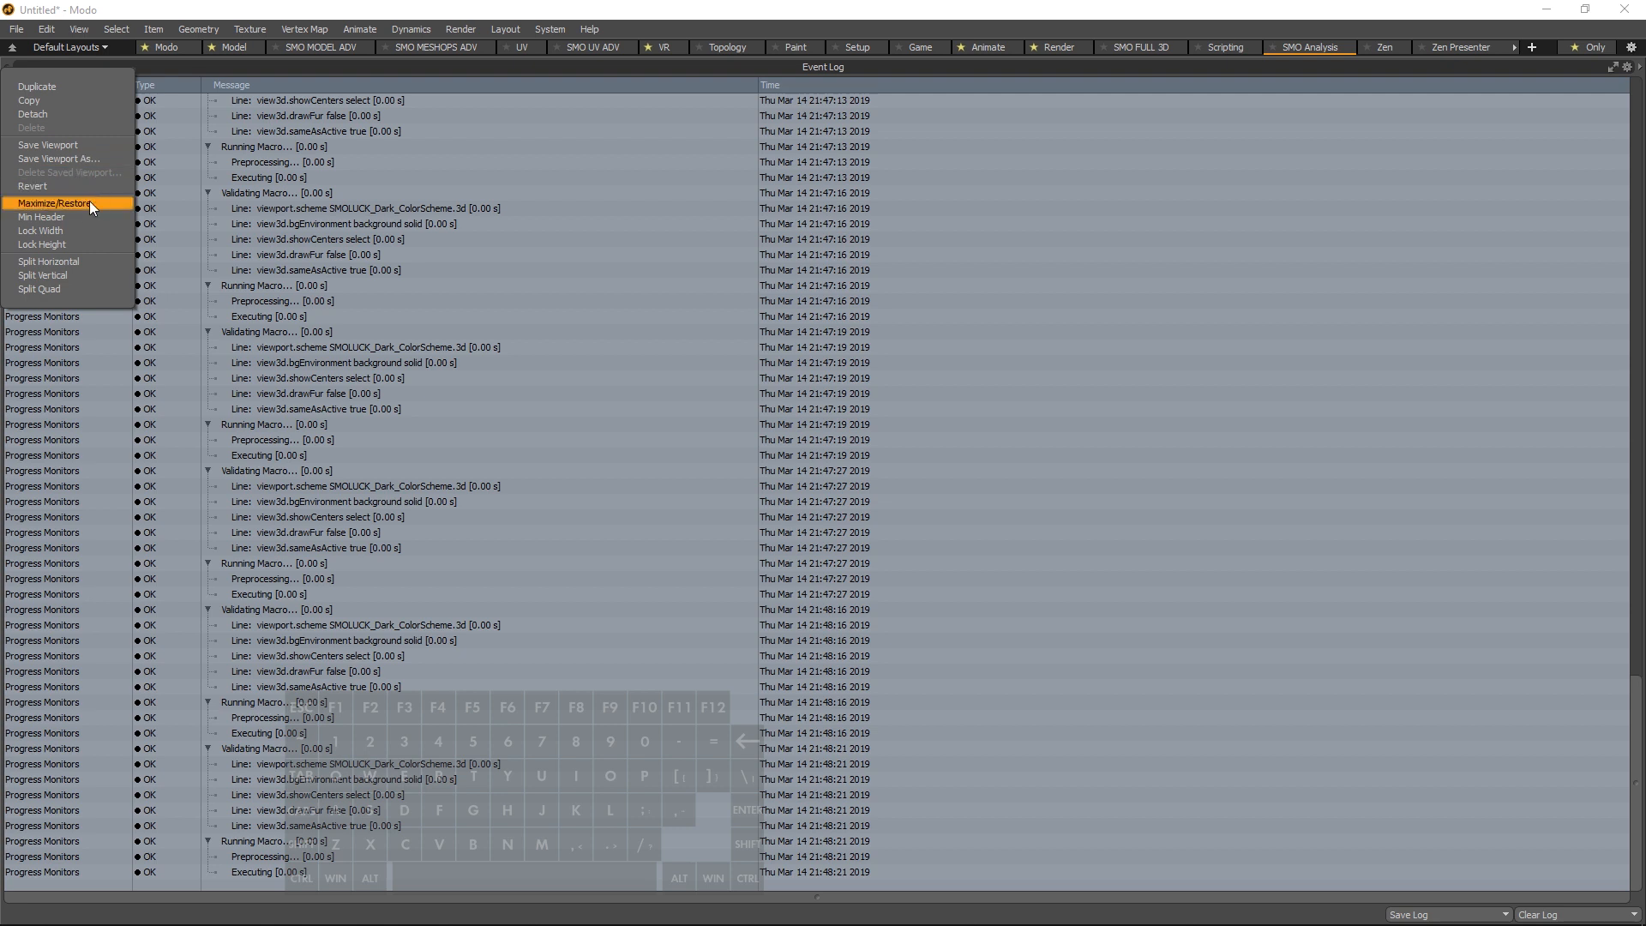
click(74, 218)
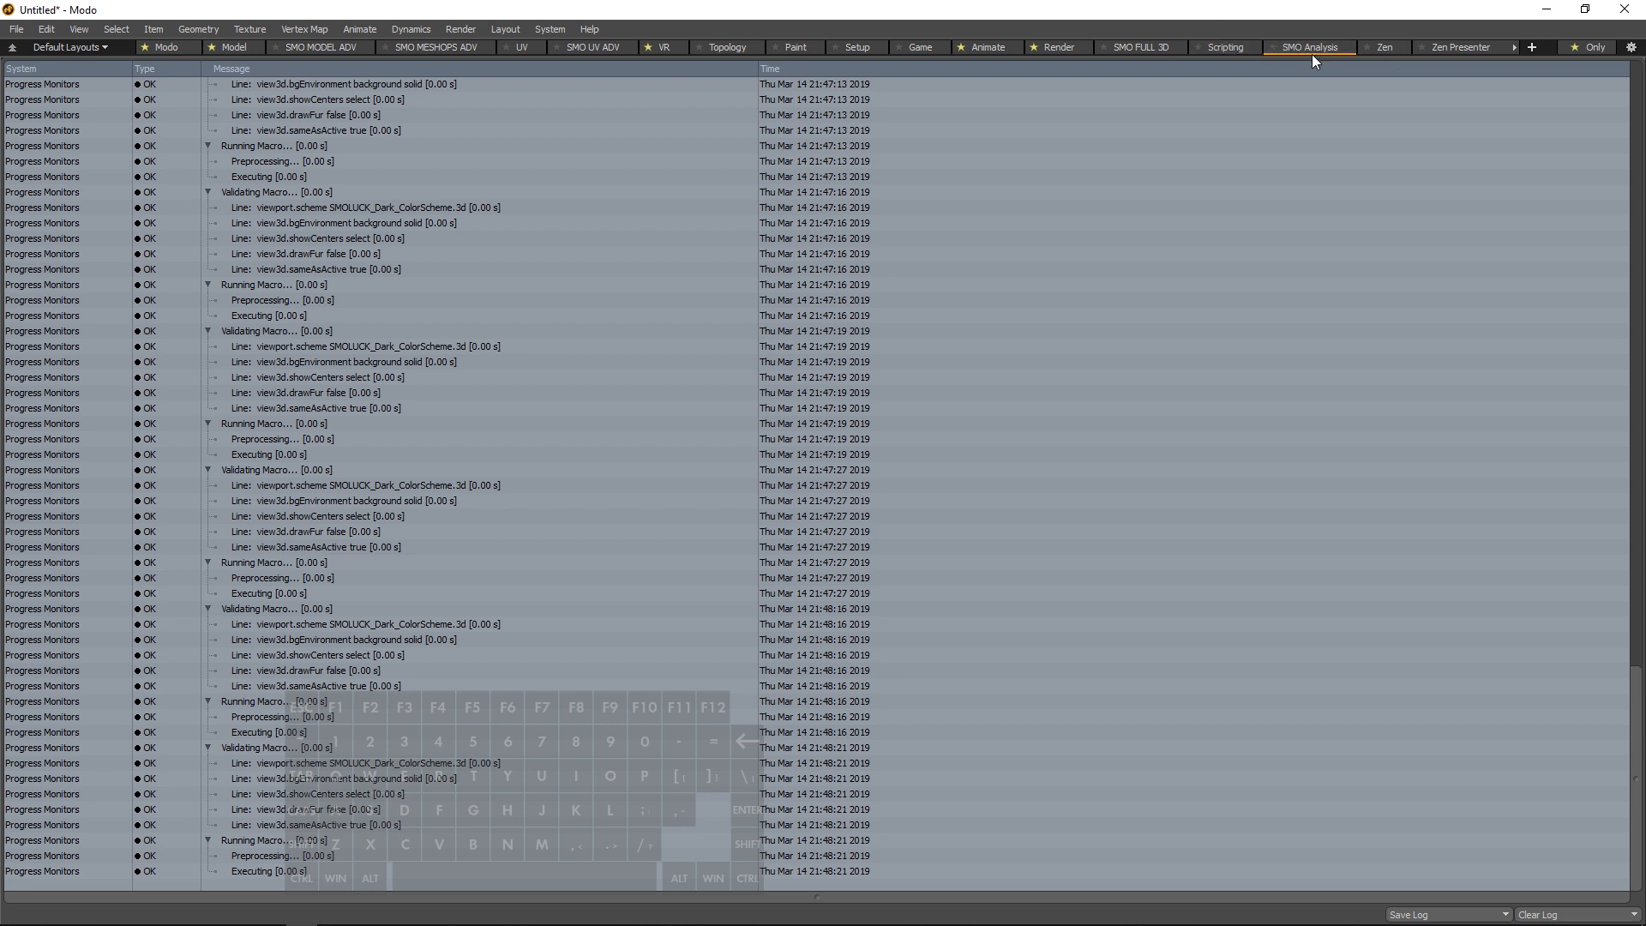
Open the Item List palette over the SMO Analysis layout and close it again
click(525, 29)
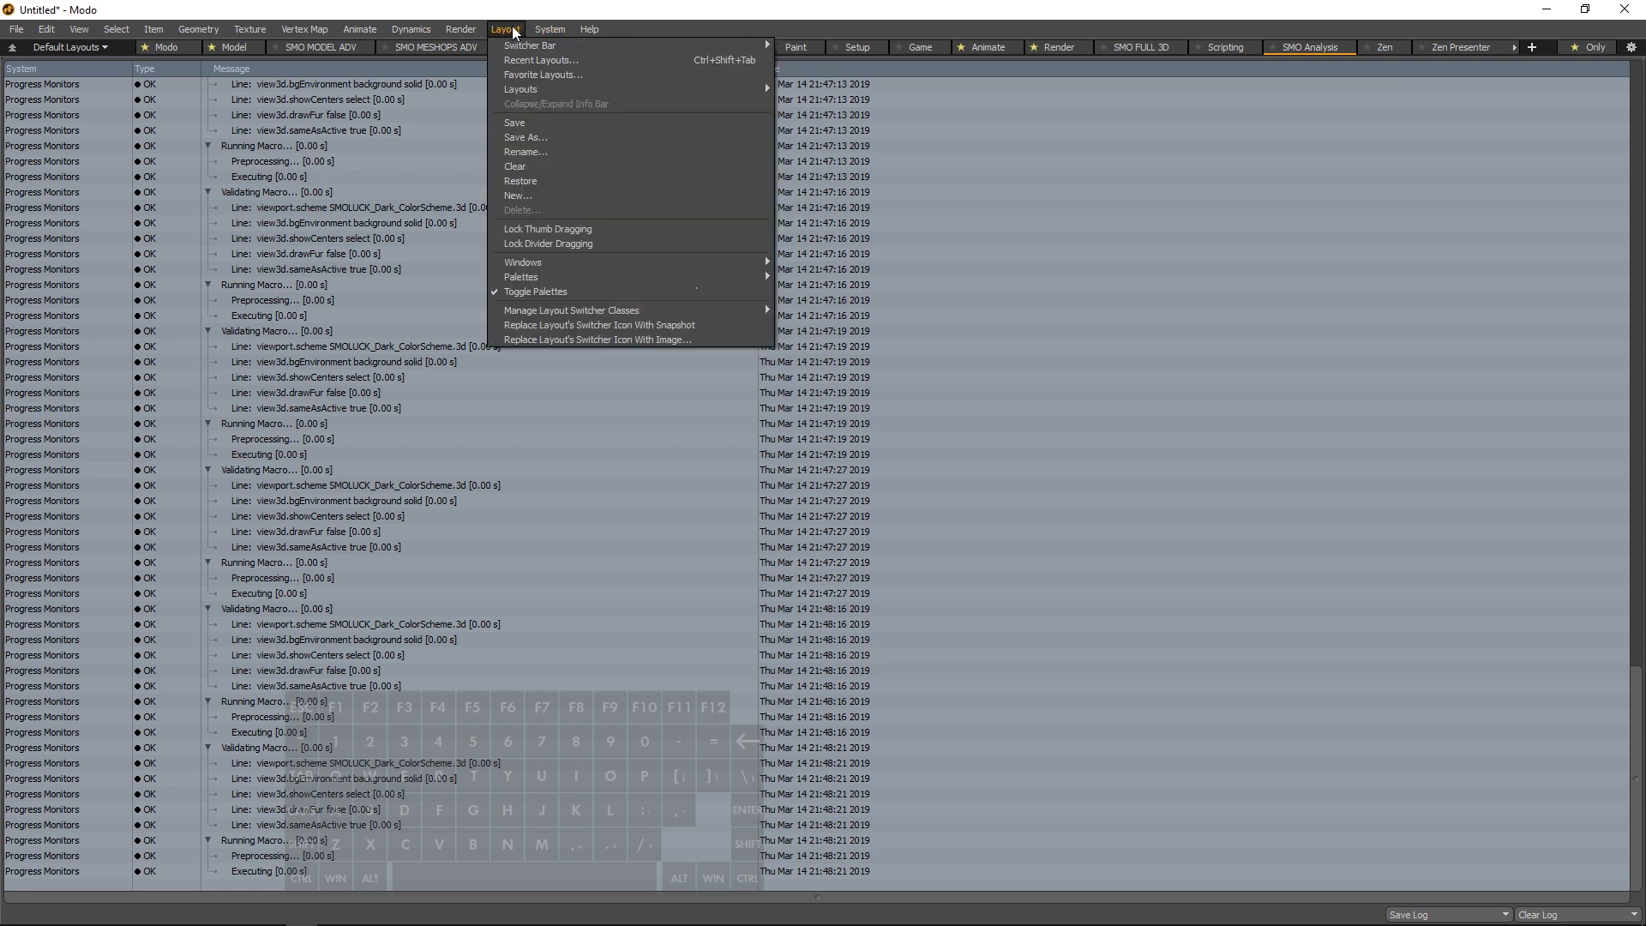
mouse_move(505, 30)
mouse_move(765, 276)
click(864, 551)
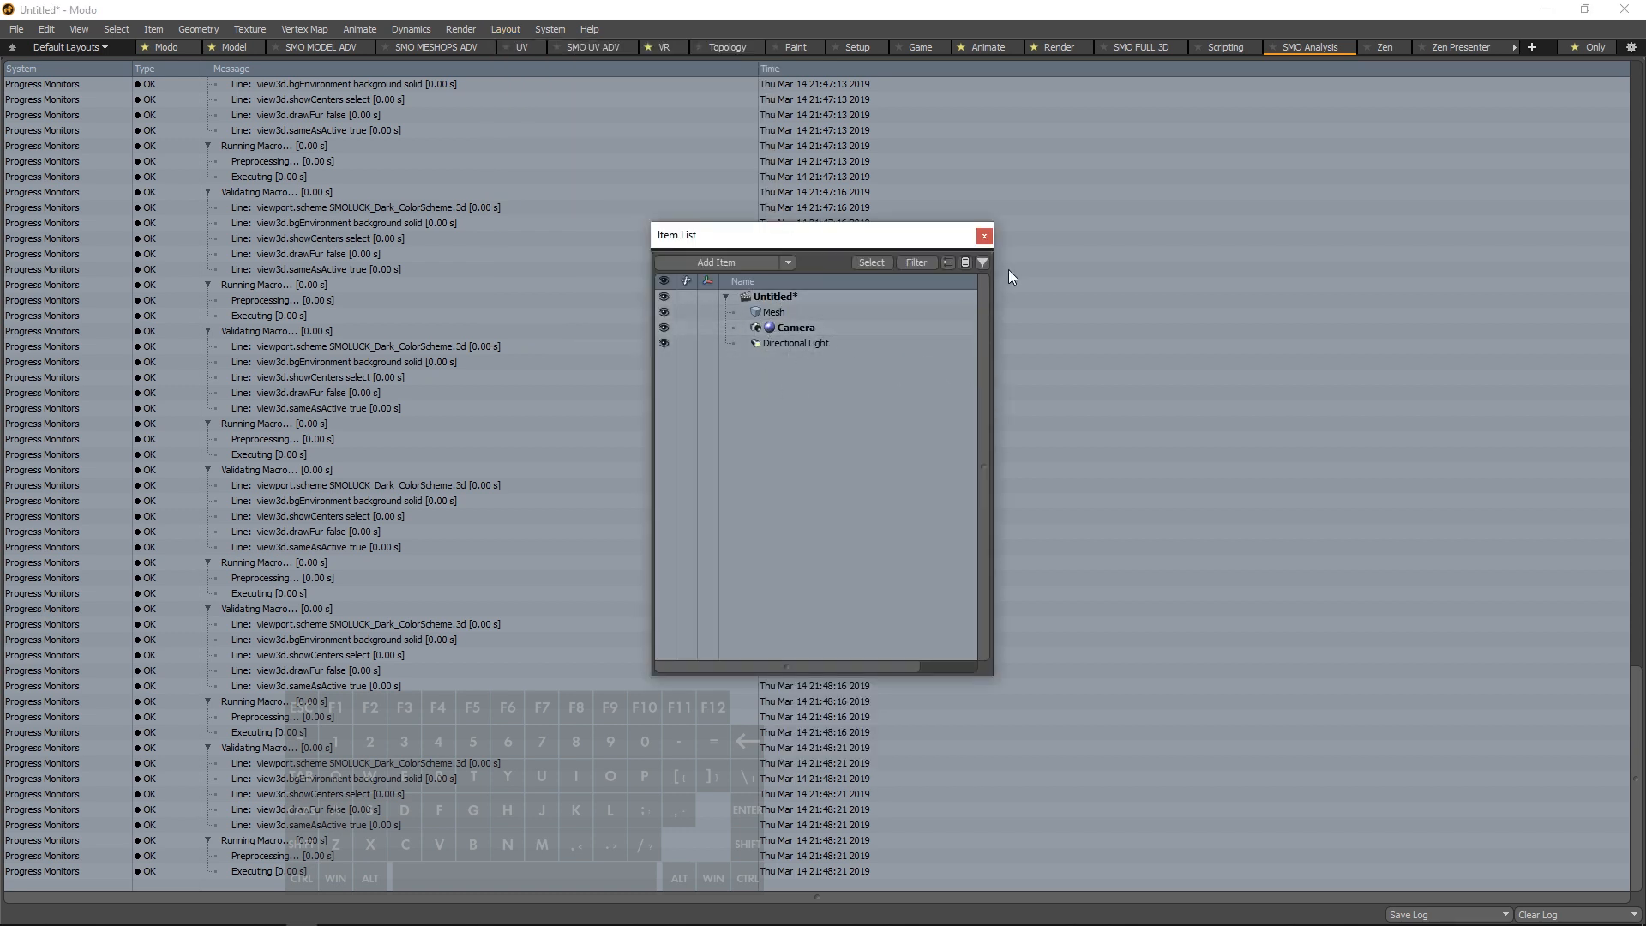
click(985, 237)
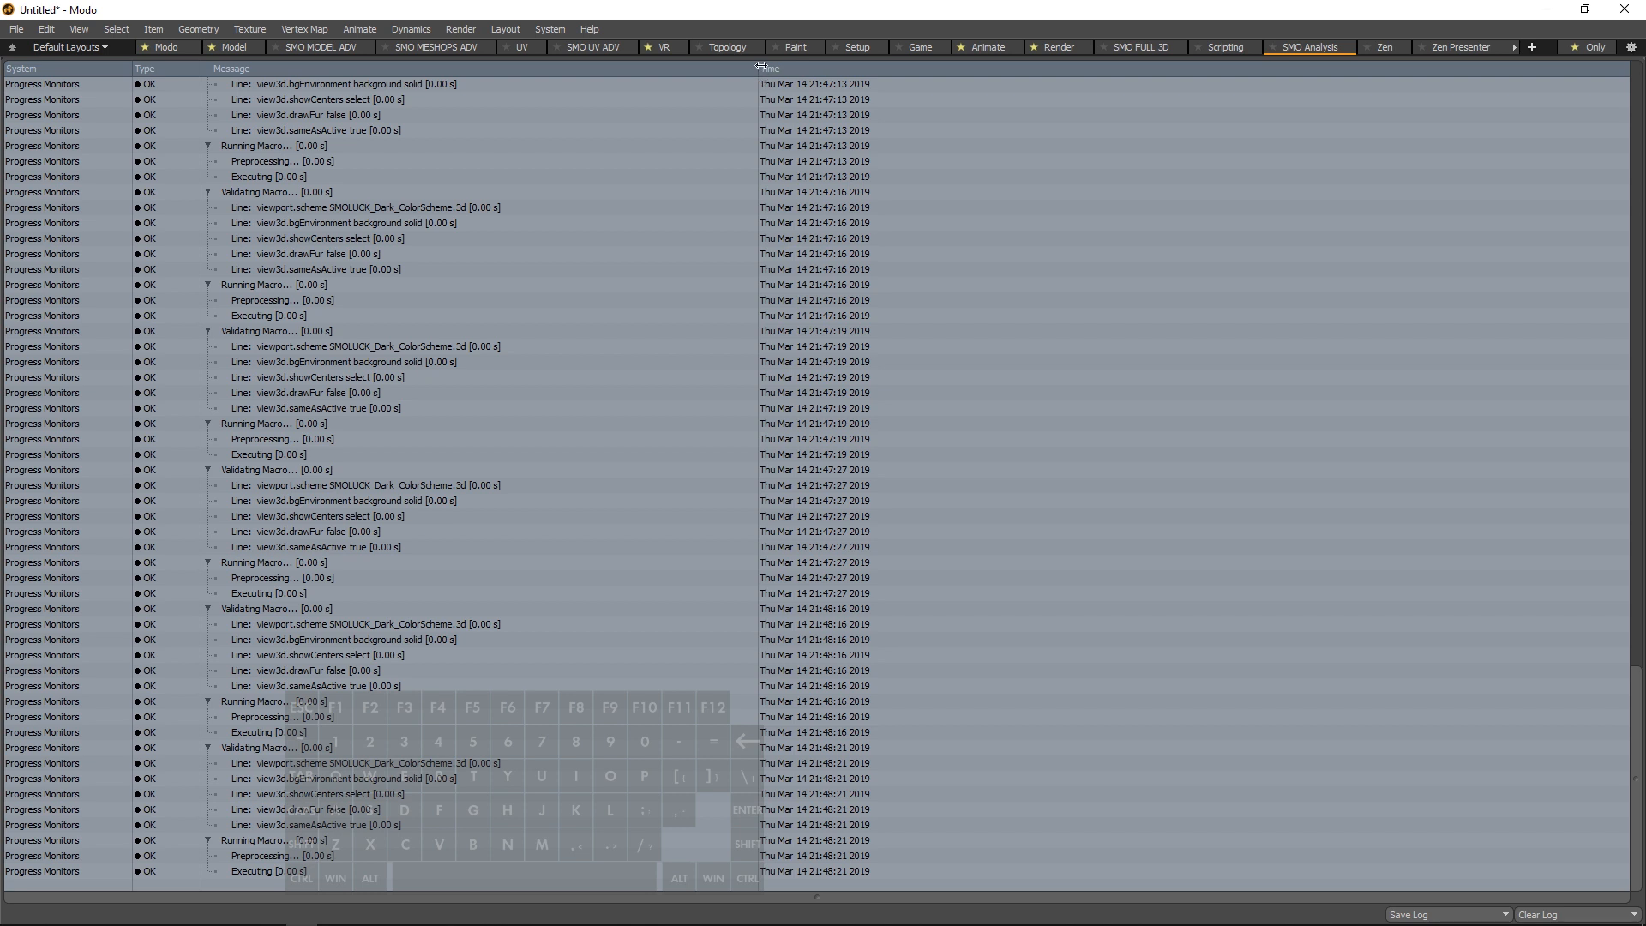
Narrow the Event Log's Message column, and go through the Zen Presenter layout to SMO MODEL ADV
drag(758, 67, 634, 68)
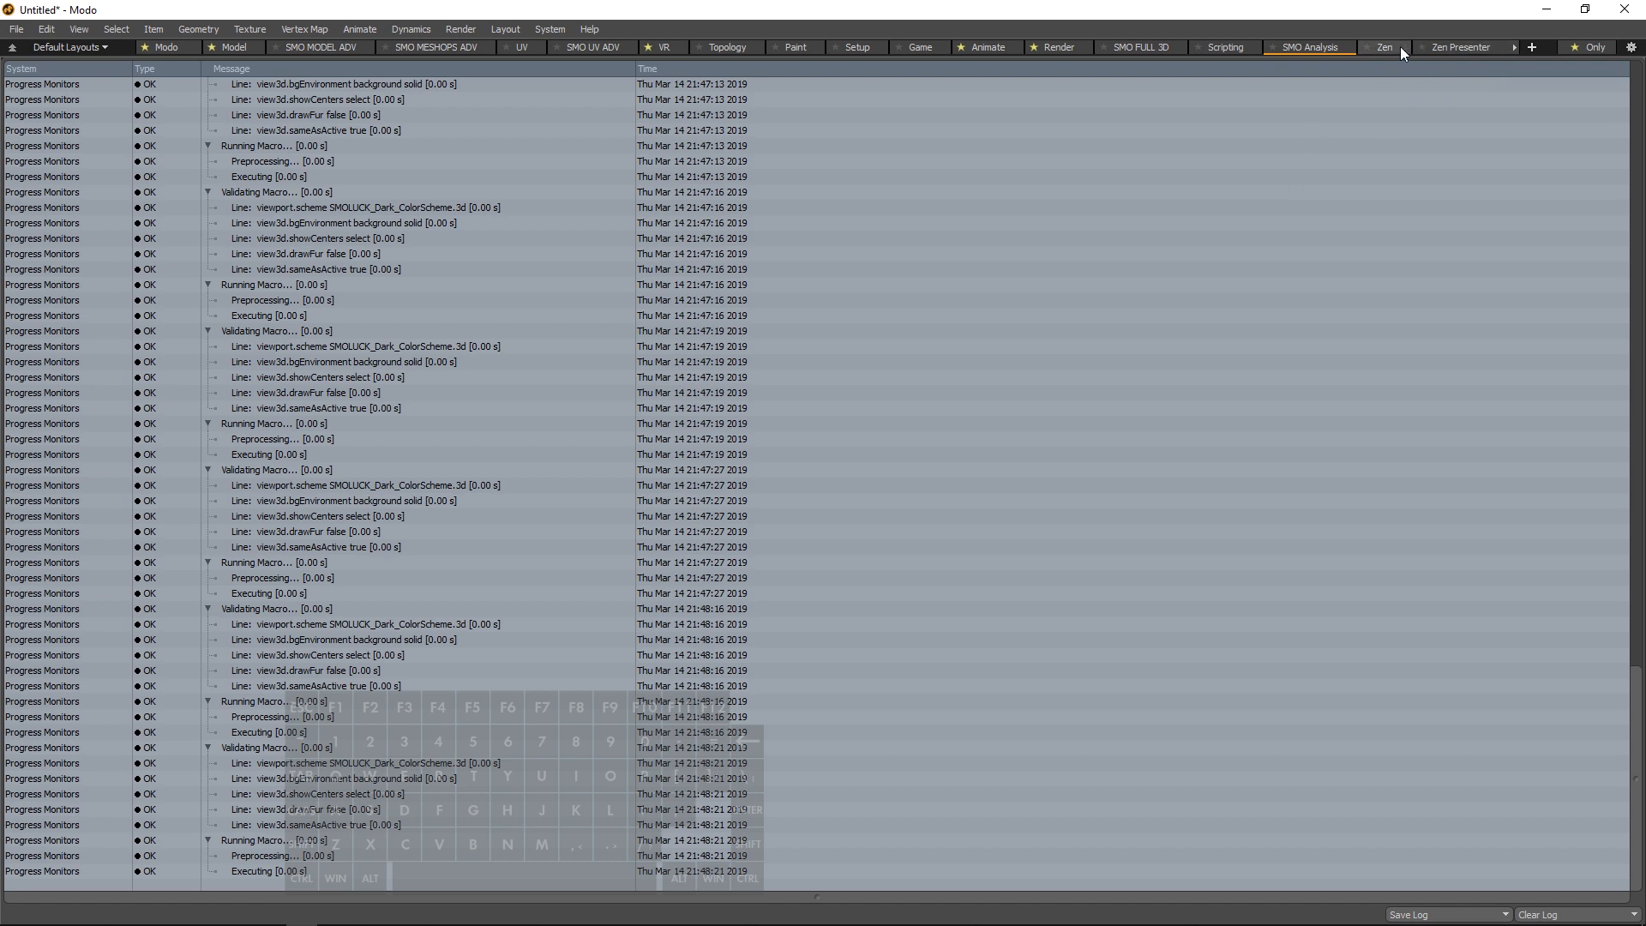
click(1461, 47)
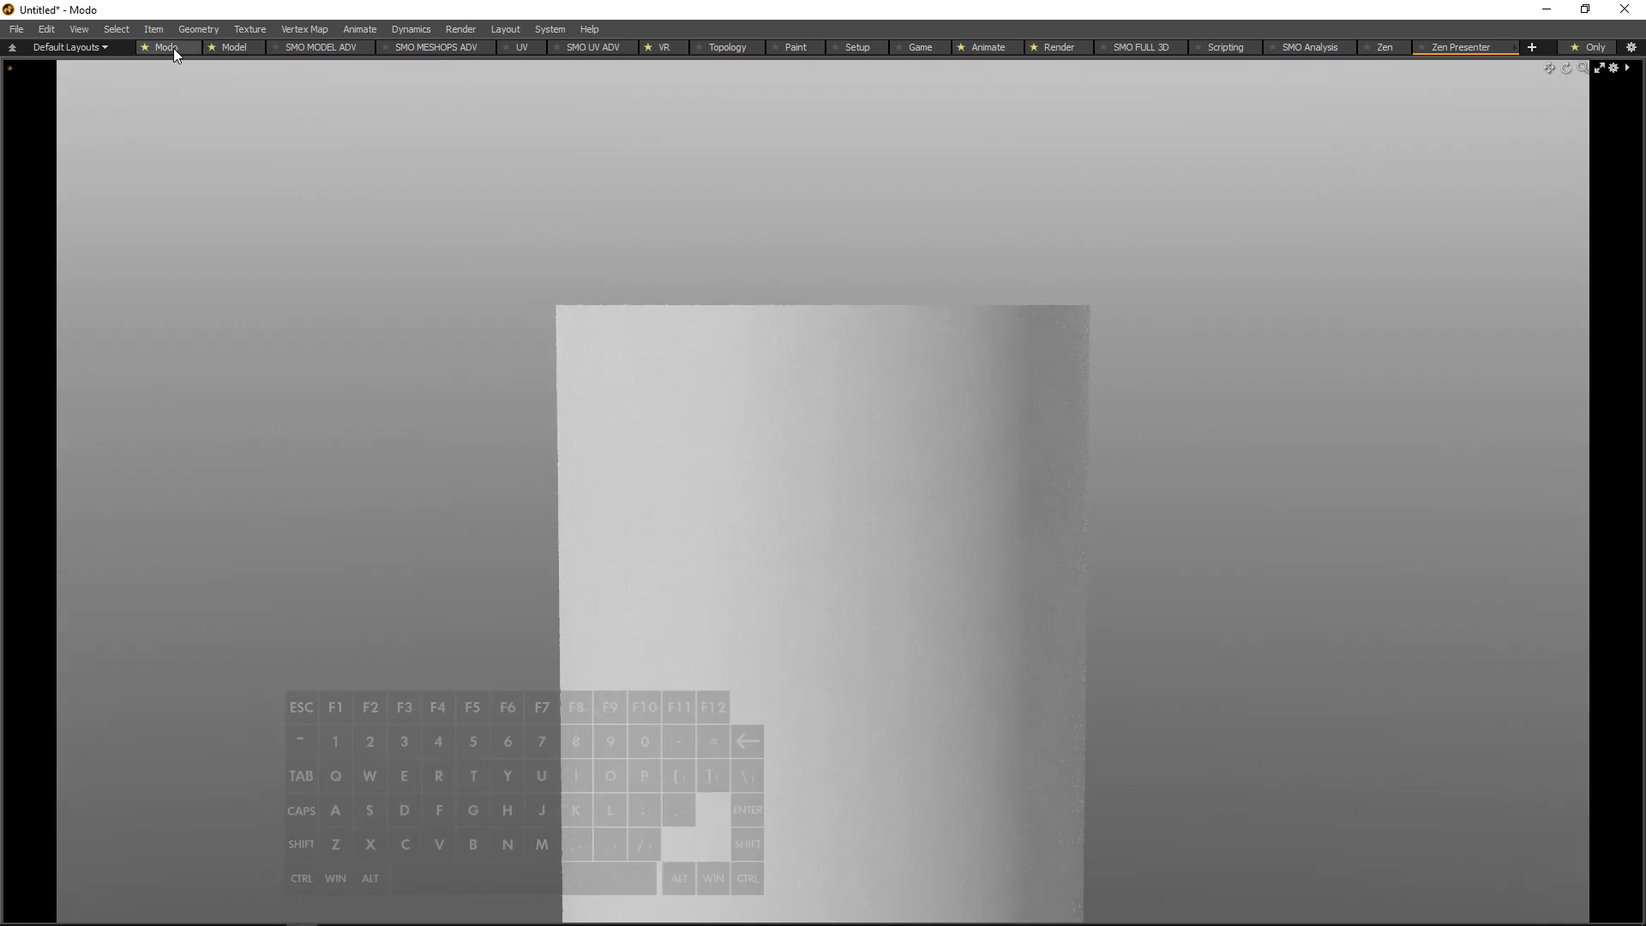
click(331, 48)
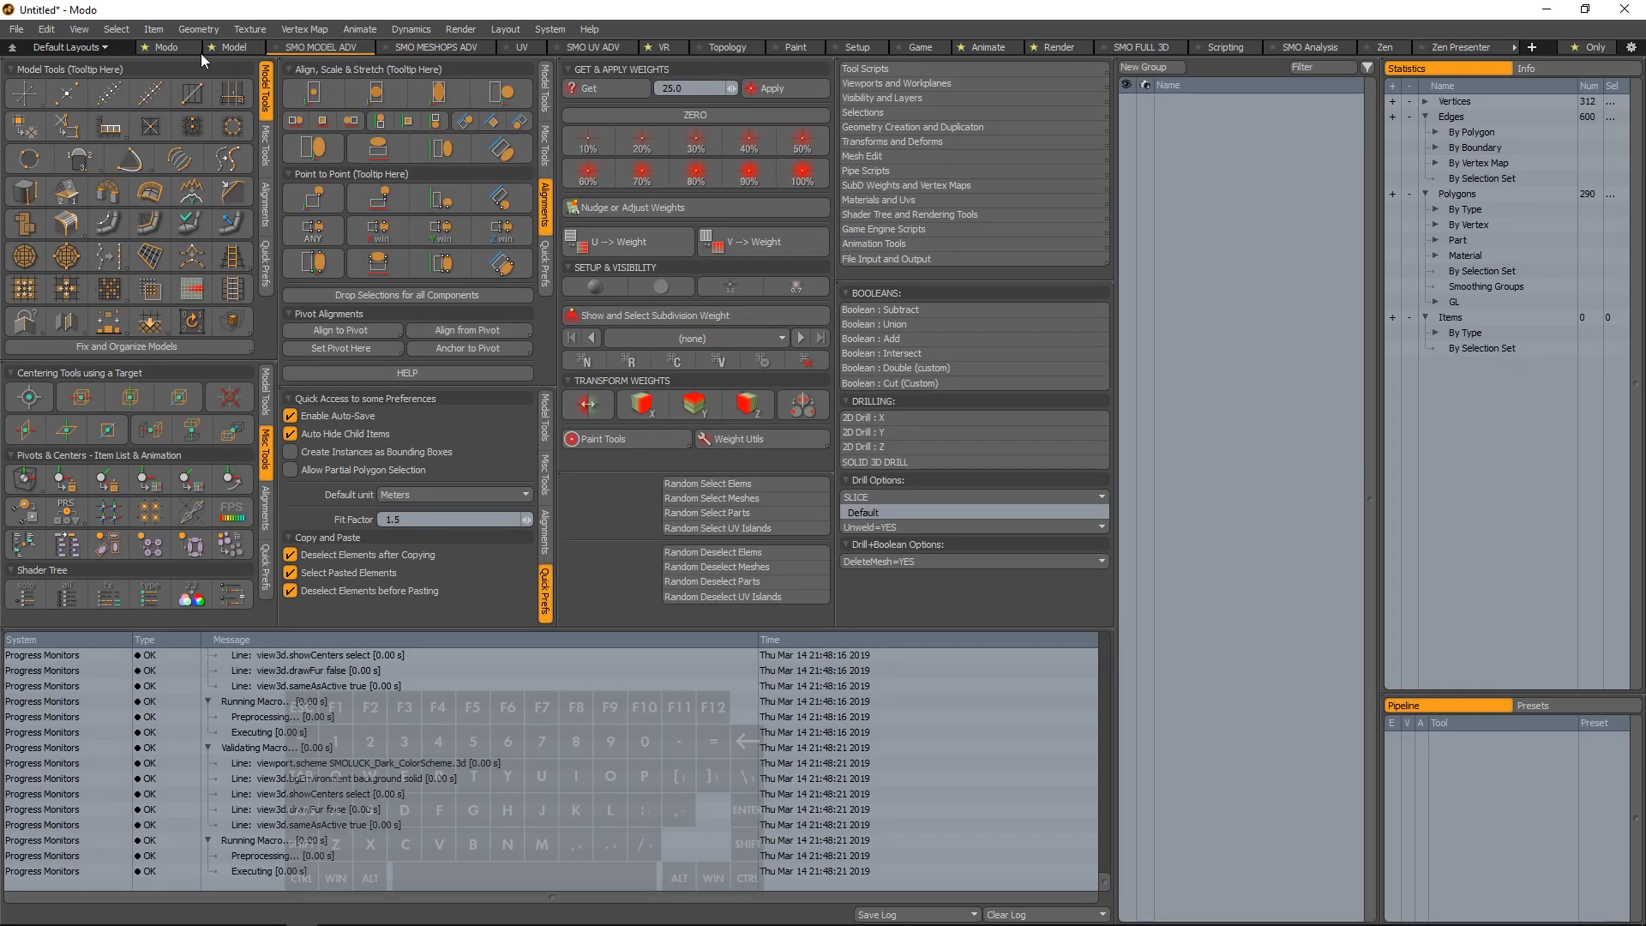